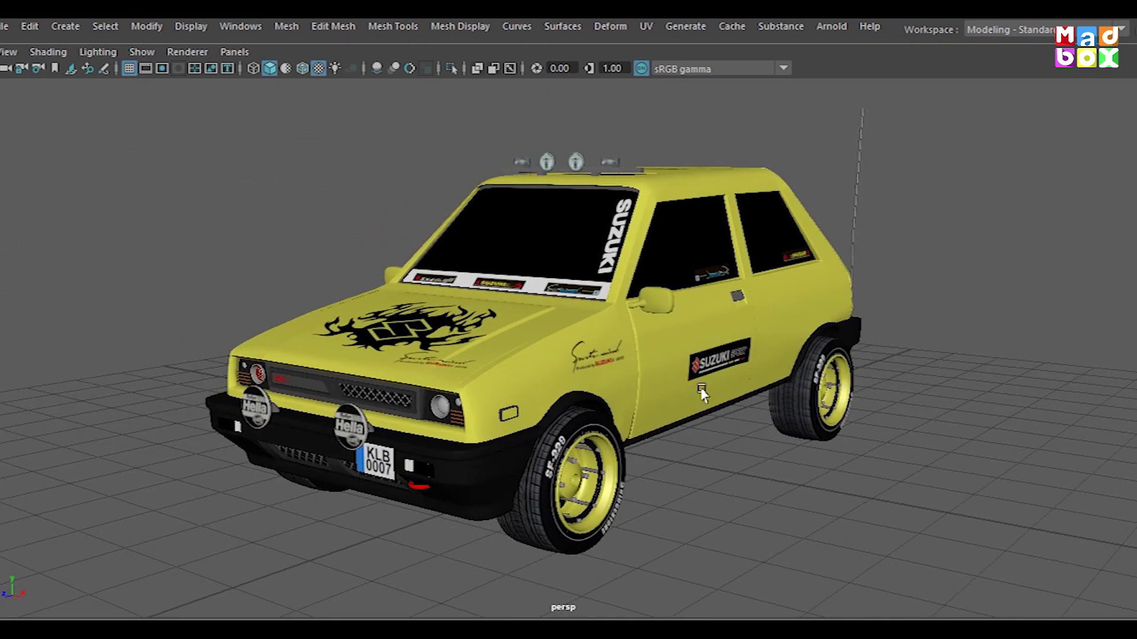
- Inspect the car body and hood, toggle textures off and on, then open the Outliner
{"action": "left_click", "coordinate": [557, 377]}
{"action": "left_click", "coordinate": [504, 368]}
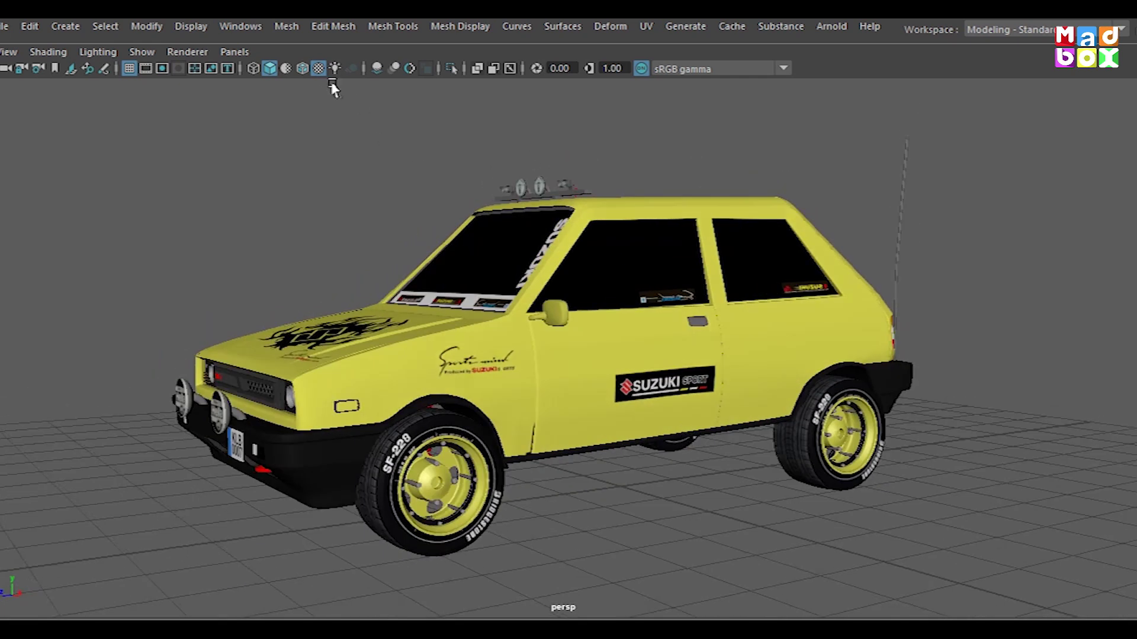
{"action": "left_click", "coordinate": [318, 68]}
{"action": "left_click", "coordinate": [318, 68]}
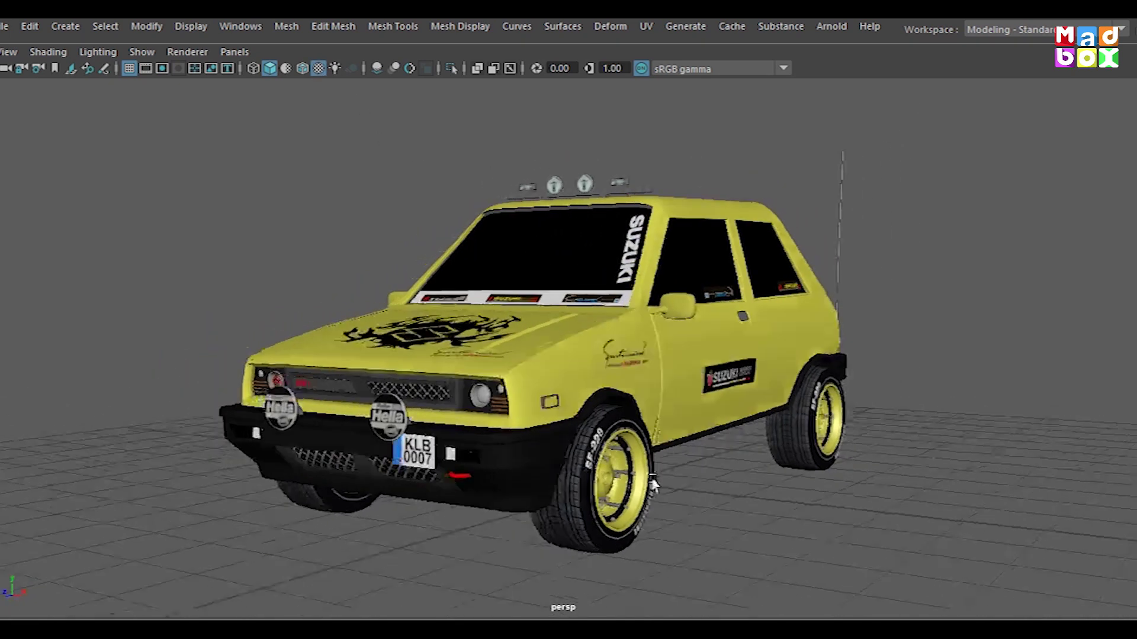
{"action": "left_click", "coordinate": [241, 26]}
{"action": "left_click", "coordinate": [273, 212]}
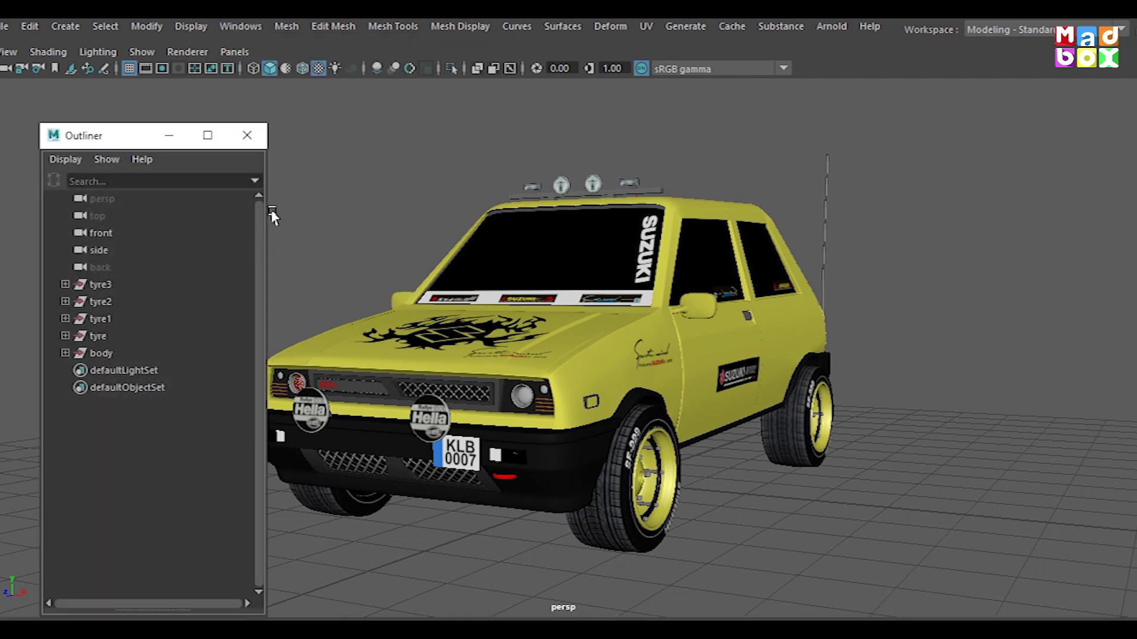
{"action": "left_click_drag", "start_coordinate": [85, 137], "coordinate": [88, 106]}
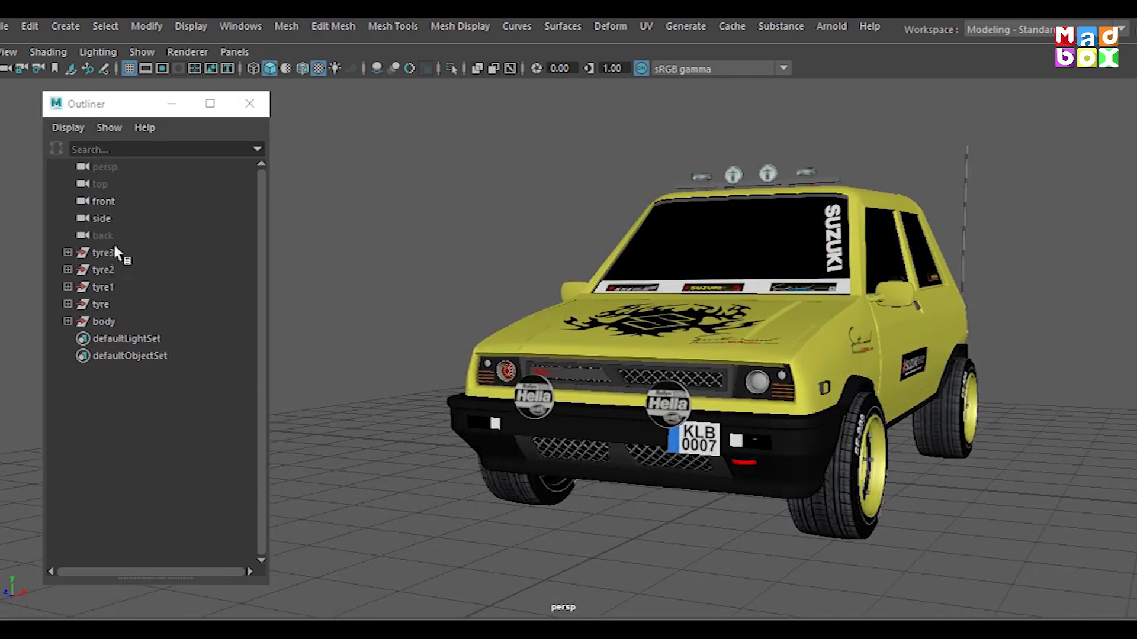
{"action": "left_click", "coordinate": [115, 253]}
{"action": "left_click", "coordinate": [115, 269]}
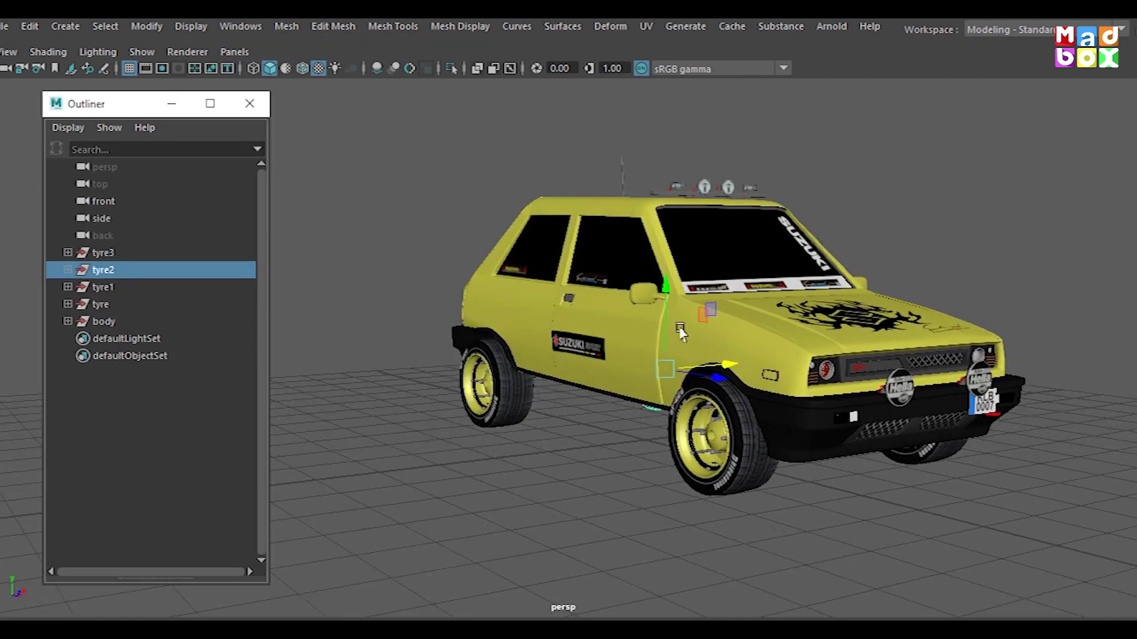
{"action": "left_click", "coordinate": [179, 288]}
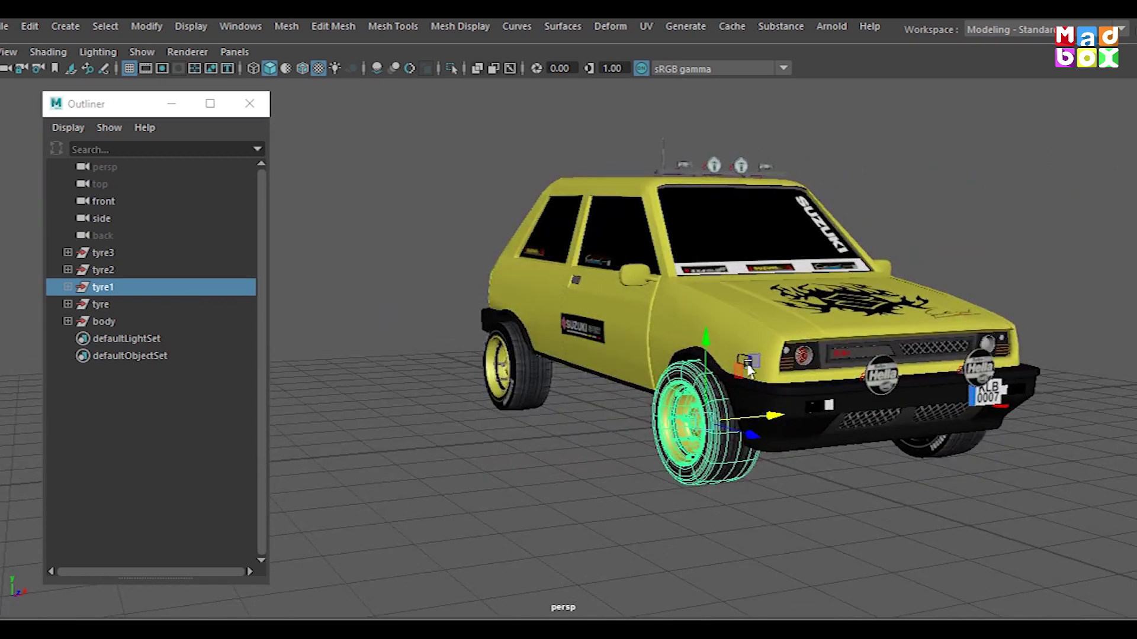
{"action": "left_click", "coordinate": [113, 304]}
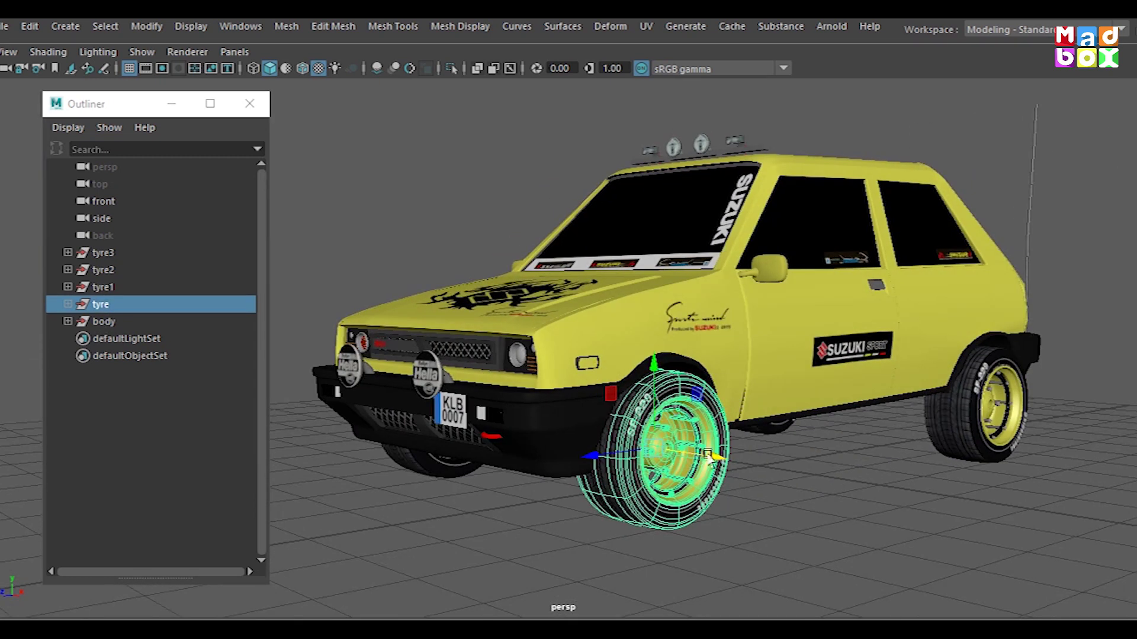
{"action": "left_click", "coordinate": [101, 323]}
{"action": "left_click", "coordinate": [67, 320]}
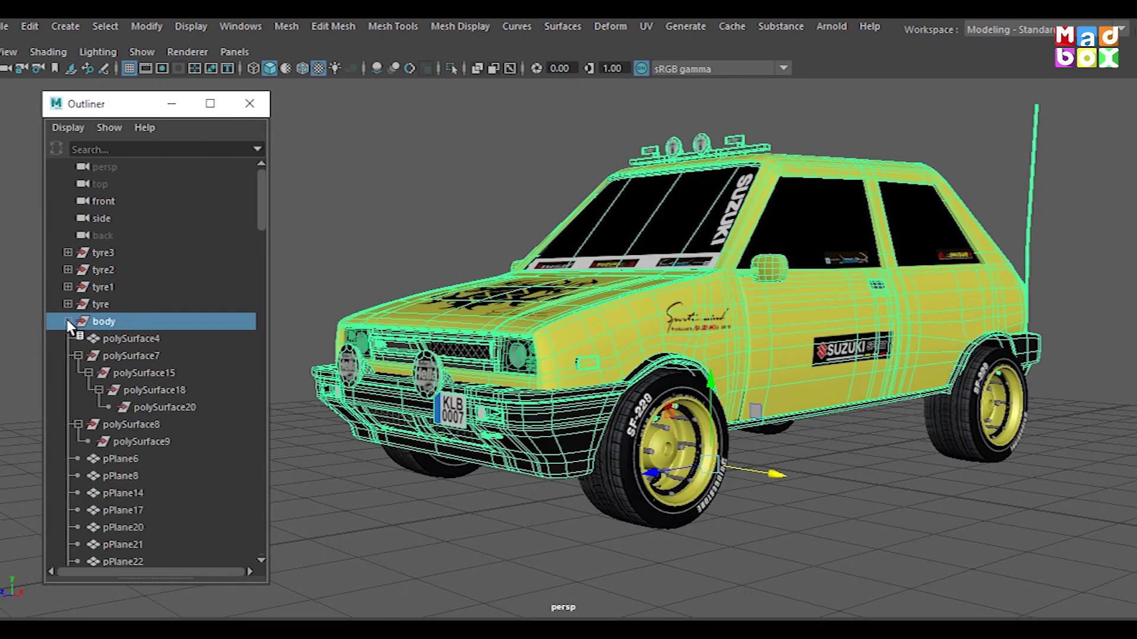
{"action": "left_click", "coordinate": [67, 321]}
{"action": "mouse_move", "coordinate": [486, 354]}
{"action": "left_mouse_down", "text": "alt"}
{"action": "mouse_move", "coordinate": [669, 395]}
{"action": "mouse_move", "coordinate": [835, 454]}
{"action": "left_mouse_up", "text": "alt"}
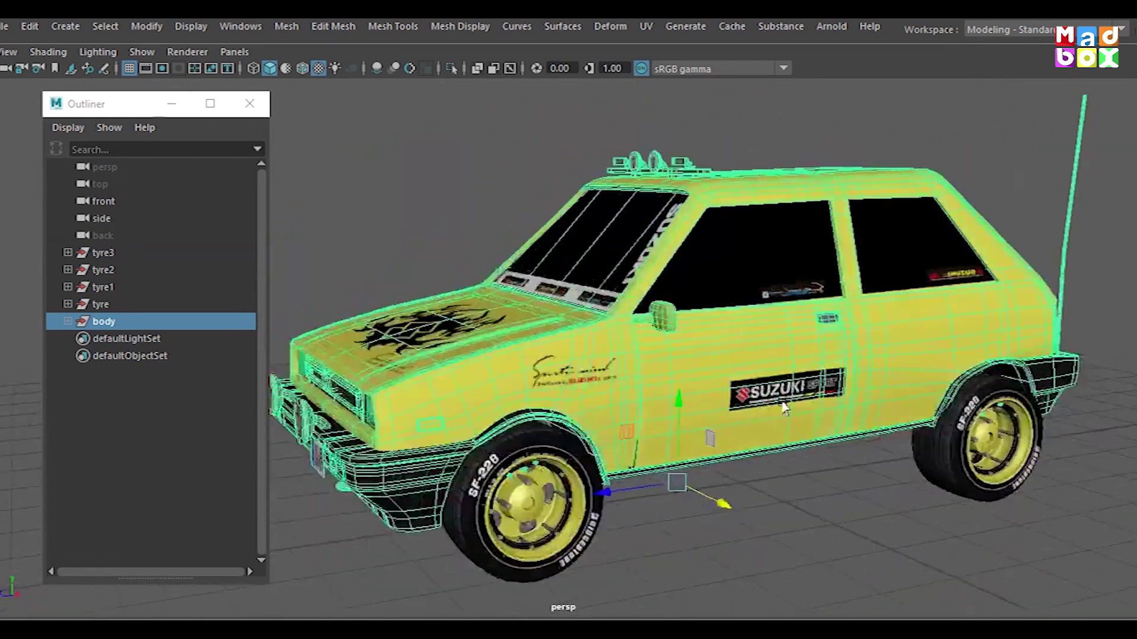
{"action": "left_click", "coordinate": [834, 454]}
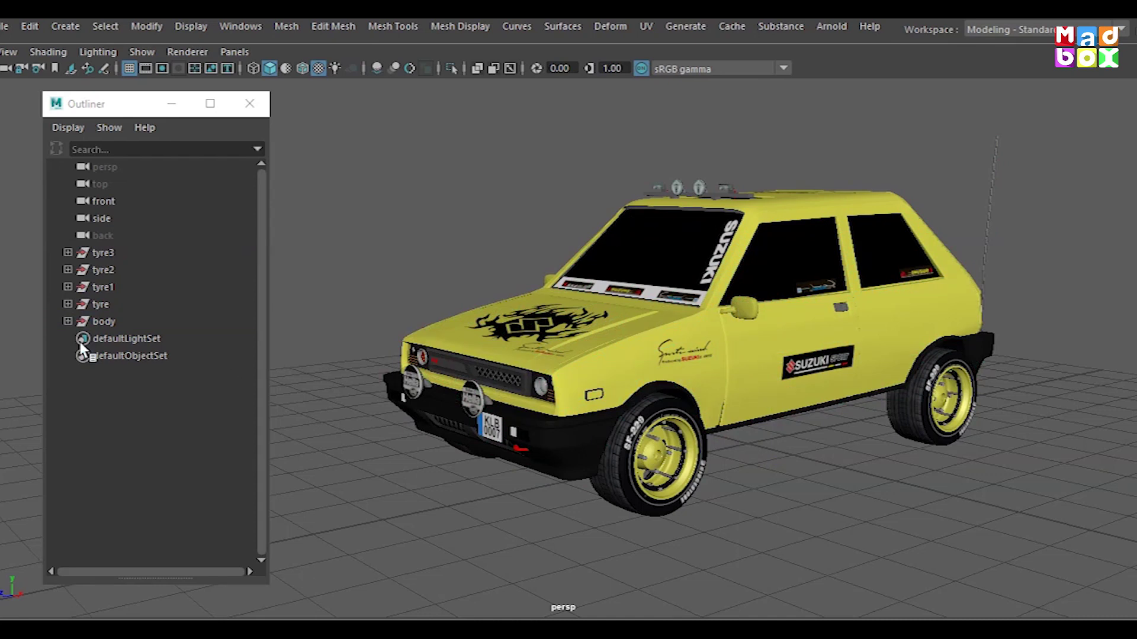
{"action": "left_click", "coordinate": [101, 320]}
{"action": "left_click_drag", "start_coordinate": [367, 414], "coordinate": [702, 440], "text": "alt"}
{"action": "scroll", "coordinate": [480, 425], "scroll_direction": "up", "scroll_amount": 5}
{"action": "scroll", "coordinate": [702, 439], "scroll_direction": "up", "scroll_amount": 4}
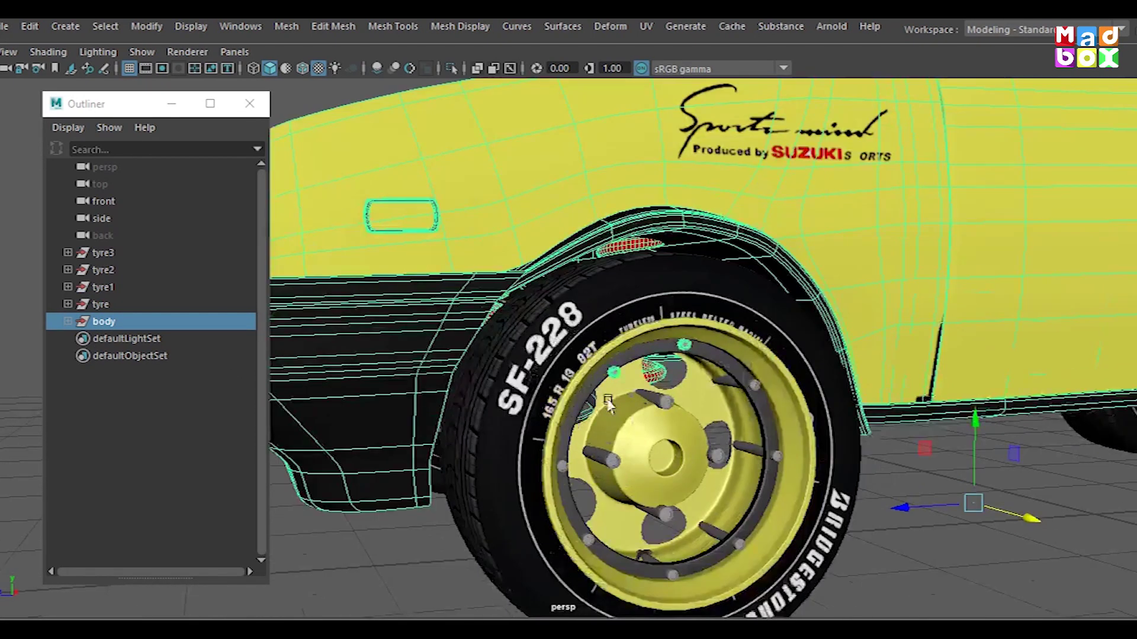
{"action": "left_click", "coordinate": [628, 599]}
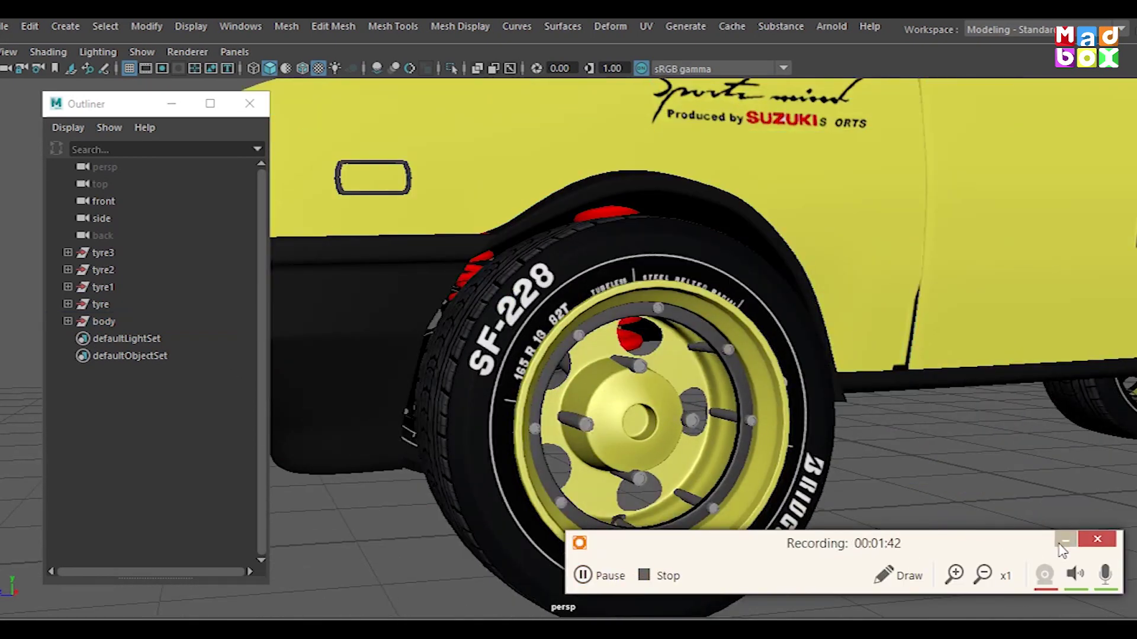
{"action": "scroll", "coordinate": [508, 400], "scroll_direction": "down", "scroll_amount": 3}
{"action": "left_click", "coordinate": [101, 321]}
{"action": "scroll", "coordinate": [592, 355], "scroll_direction": "down", "scroll_amount": 4}
{"action": "mouse_move", "coordinate": [592, 355]}
{"action": "left_mouse_down", "text": "alt"}
{"action": "mouse_move", "coordinate": [780, 372]}
{"action": "mouse_move", "coordinate": [667, 385]}
{"action": "mouse_move", "coordinate": [605, 371]}
{"action": "left_mouse_up", "text": "alt"}
{"action": "scroll", "coordinate": [779, 372], "scroll_direction": "up", "scroll_amount": 3}
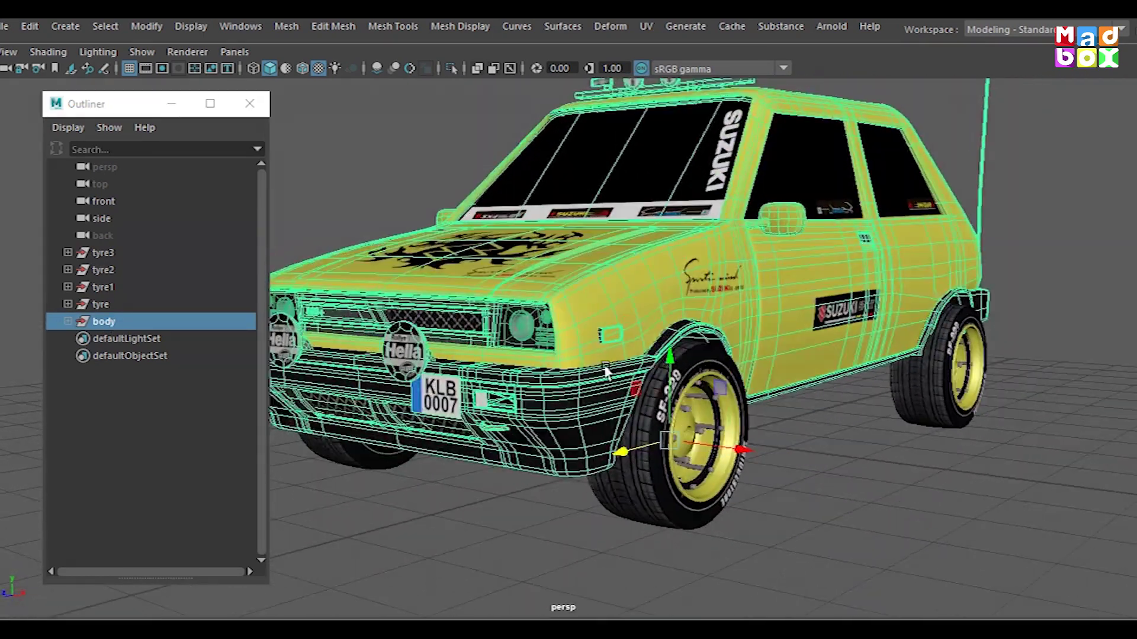
{"action": "left_click", "coordinate": [288, 431]}
{"action": "scroll", "coordinate": [697, 473], "scroll_direction": "down", "scroll_amount": 3}
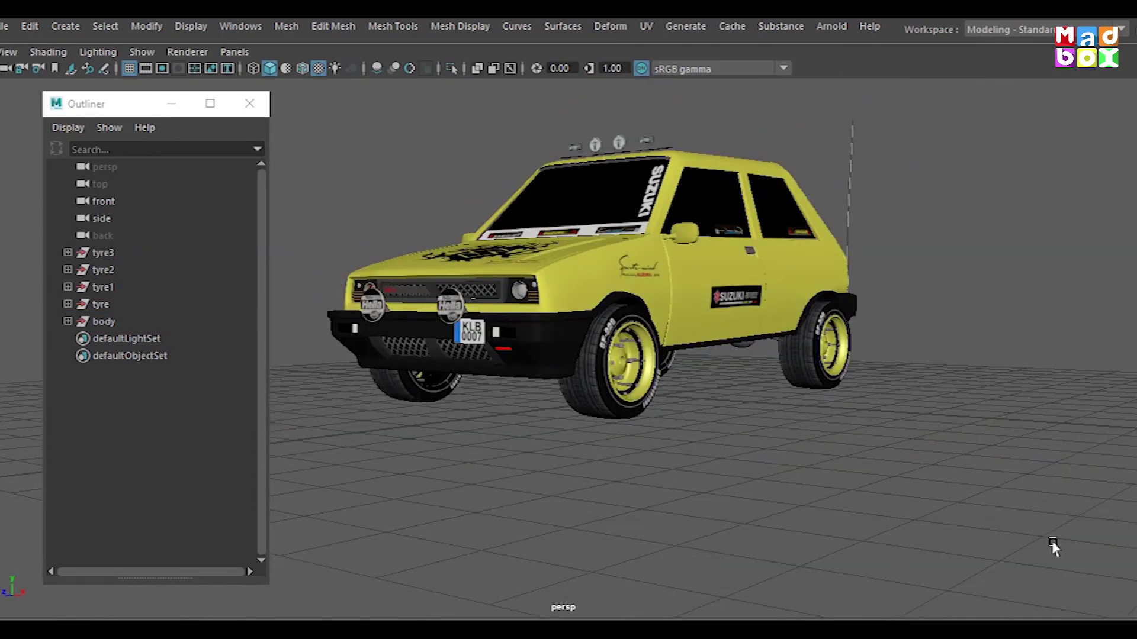
{"action": "mouse_move", "coordinate": [697, 473]}
{"action": "left_mouse_down", "text": "alt"}
{"action": "mouse_move", "coordinate": [724, 498]}
{"action": "mouse_move", "coordinate": [737, 452]}
{"action": "left_mouse_up", "text": "alt"}
{"action": "left_click", "coordinate": [136, 321]}
{"action": "left_click", "coordinate": [117, 287]}
{"action": "left_click", "coordinate": [124, 252]}
{"action": "mouse_move", "coordinate": [651, 414]}
{"action": "left_mouse_down", "text": "alt"}
{"action": "mouse_move", "coordinate": [509, 450]}
{"action": "mouse_move", "coordinate": [373, 376]}
{"action": "left_mouse_up", "text": "alt"}
{"action": "left_click", "coordinate": [507, 452]}
{"action": "left_click_drag", "start_coordinate": [104, 106], "coordinate": [56, 135]}
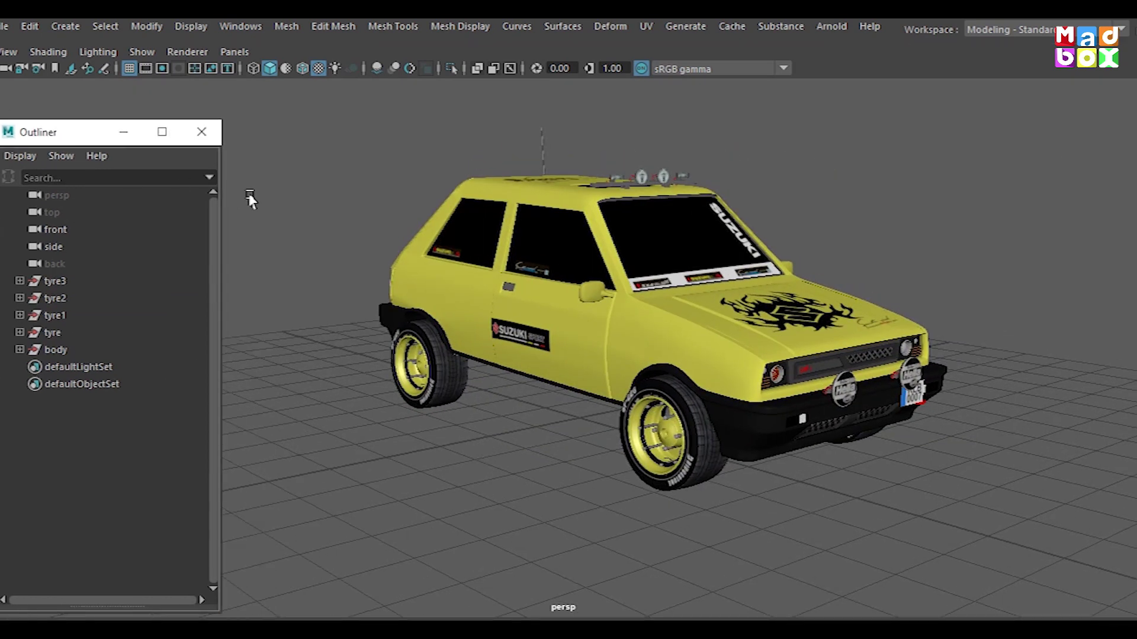
- Restore the shelf toolbars and create a NURBS circle placed beneath a wheel
{"action": "key", "text": "ctrl+space"}
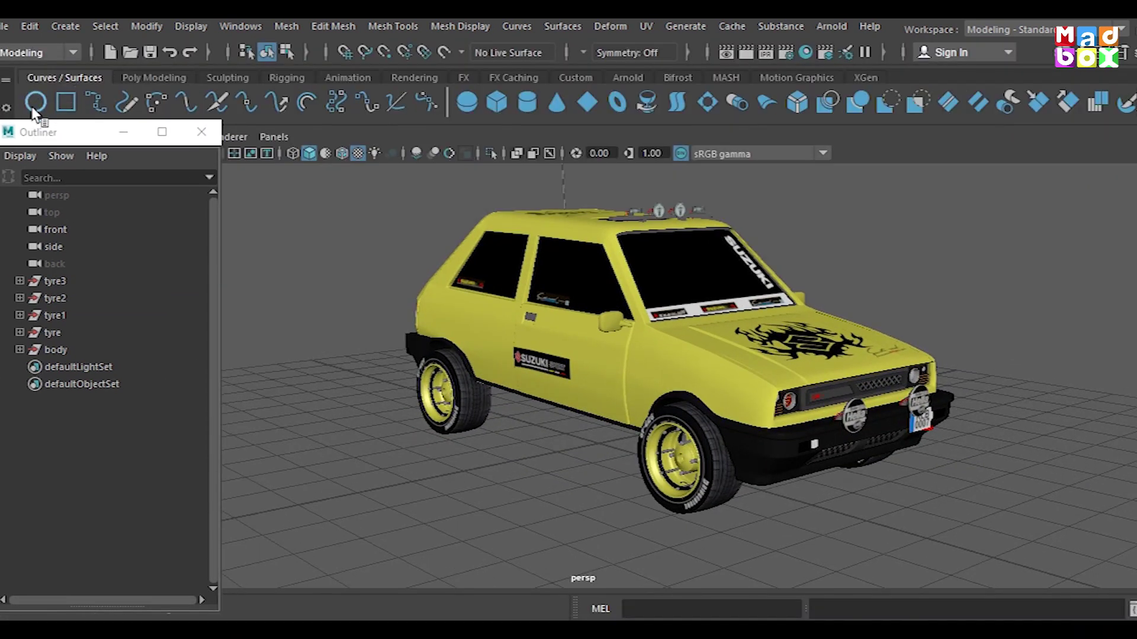
{"action": "left_click", "coordinate": [37, 102]}
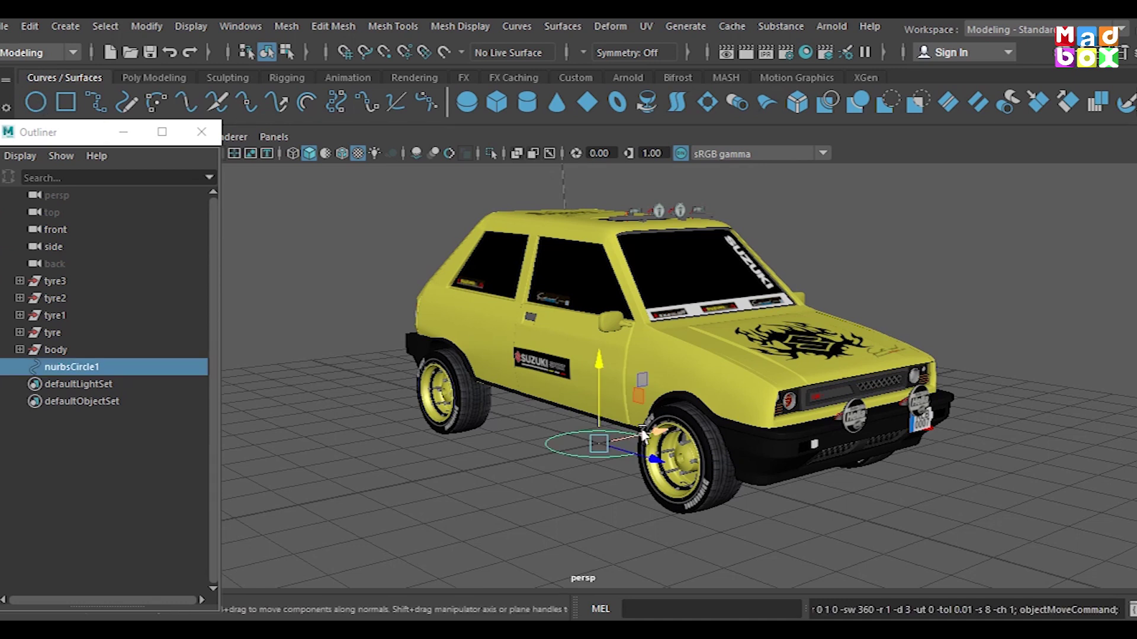
{"action": "left_click_drag", "start_coordinate": [643, 435], "coordinate": [551, 485]}
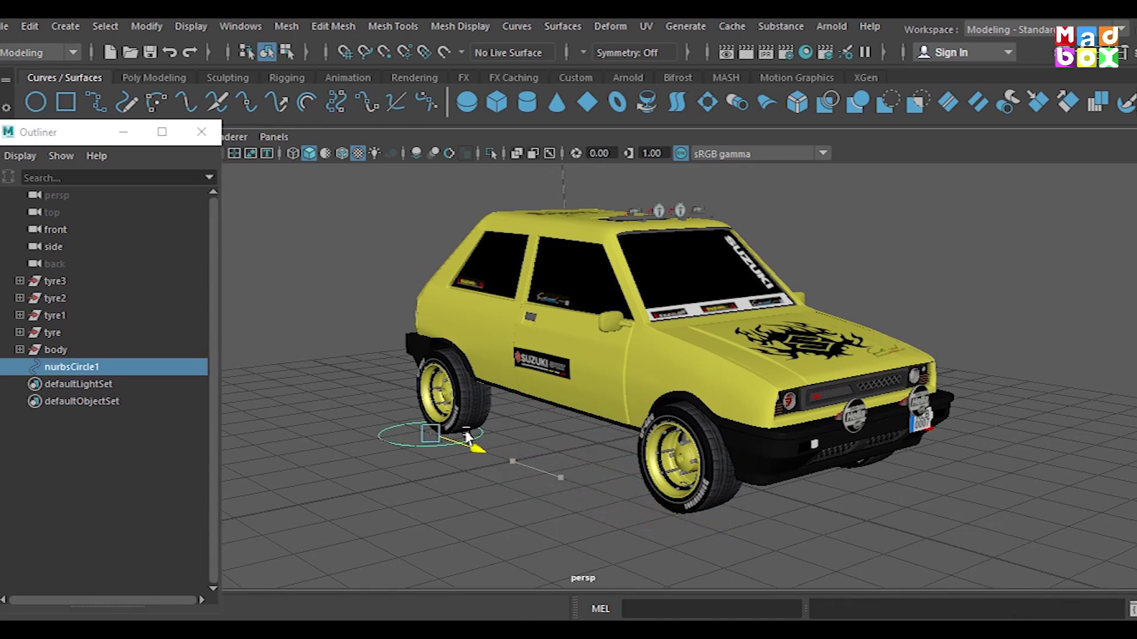
{"action": "left_click_drag", "start_coordinate": [715, 515], "coordinate": [698, 474], "text": "alt"}
{"action": "scroll", "coordinate": [688, 458], "scroll_direction": "up", "scroll_amount": 3}
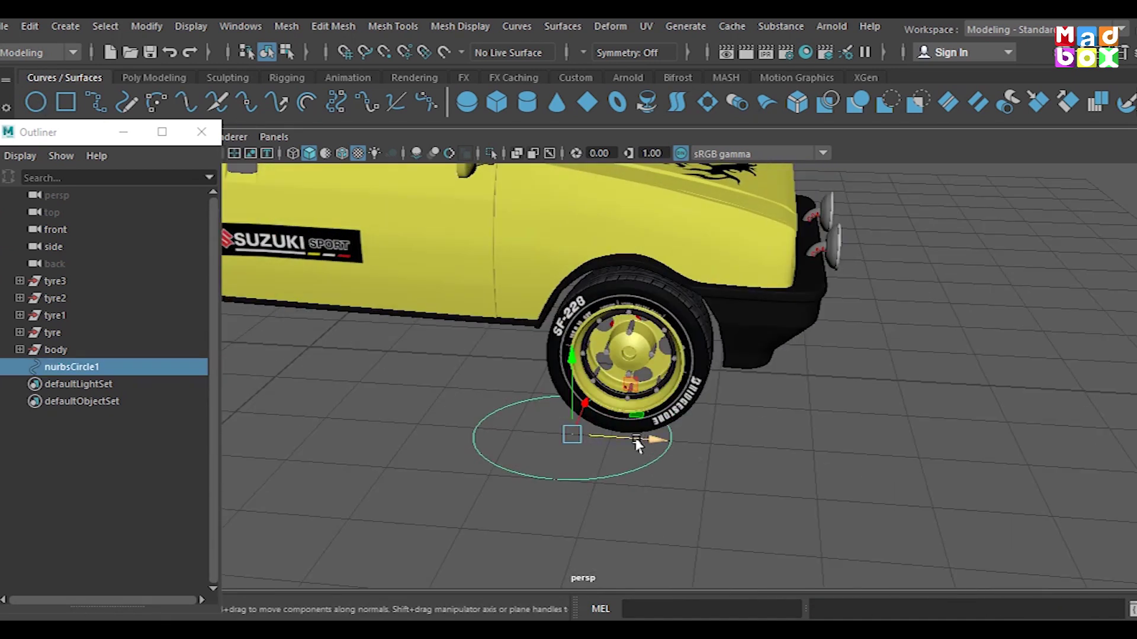
{"action": "scroll", "coordinate": [687, 460], "scroll_direction": "down", "scroll_amount": 3}
{"action": "mouse_move", "coordinate": [748, 426]}
{"action": "left_mouse_down", "text": "alt"}
{"action": "mouse_move", "coordinate": [733, 444]}
{"action": "mouse_move", "coordinate": [694, 384]}
{"action": "left_mouse_up", "text": "alt"}
{"action": "key", "text": "space"}
{"action": "key", "text": "space"}
{"action": "scroll", "coordinate": [811, 482], "scroll_direction": "down", "scroll_amount": 5}
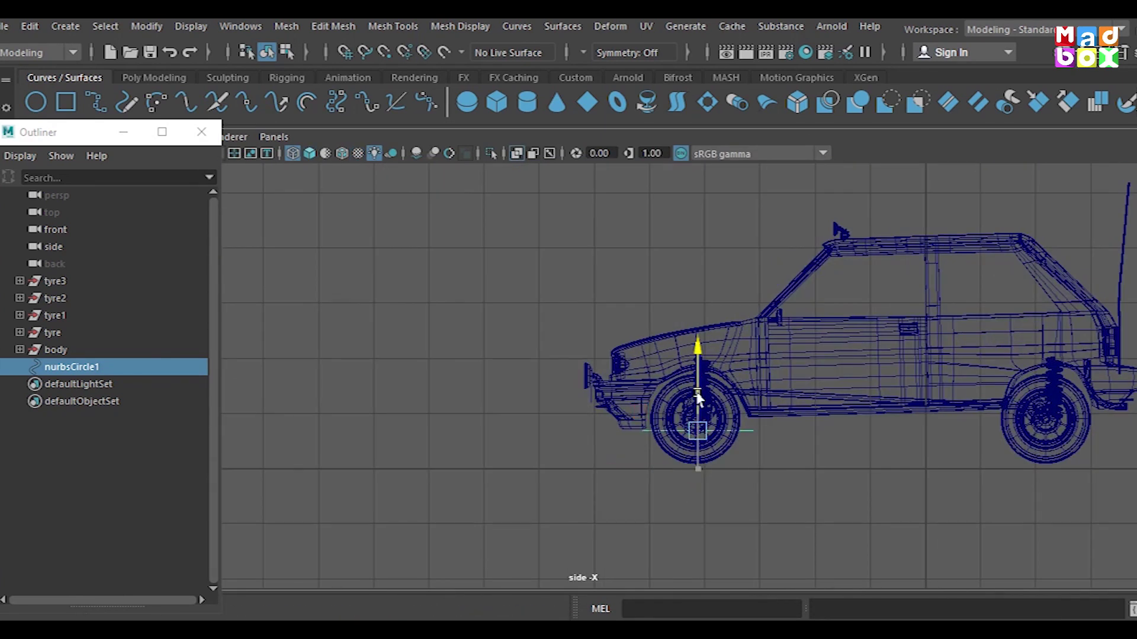
{"action": "scroll", "coordinate": [846, 446], "scroll_direction": "up", "scroll_amount": 2}
{"action": "scroll", "coordinate": [644, 421], "scroll_direction": "up", "scroll_amount": 3}
- Stand the circle upright at Rotate Z 90 and scale it to 0.714 to fit the wheel
{"action": "key", "text": "ctrl+a"}
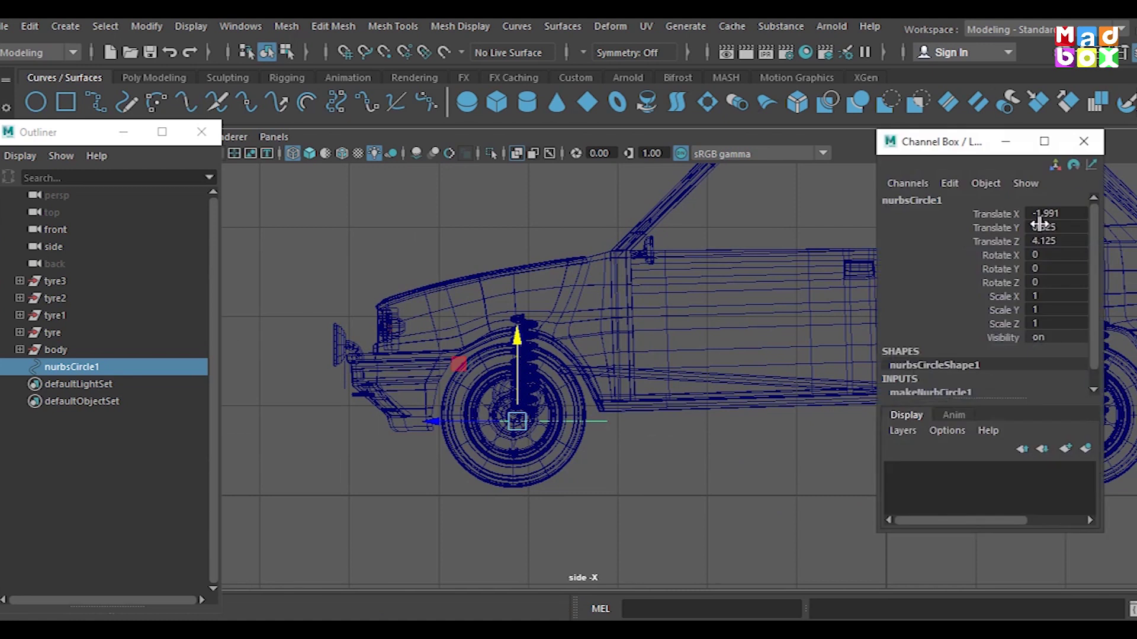
{"action": "key", "text": "e"}
{"action": "left_click_drag", "start_coordinate": [477, 456], "coordinate": [999, 328]}
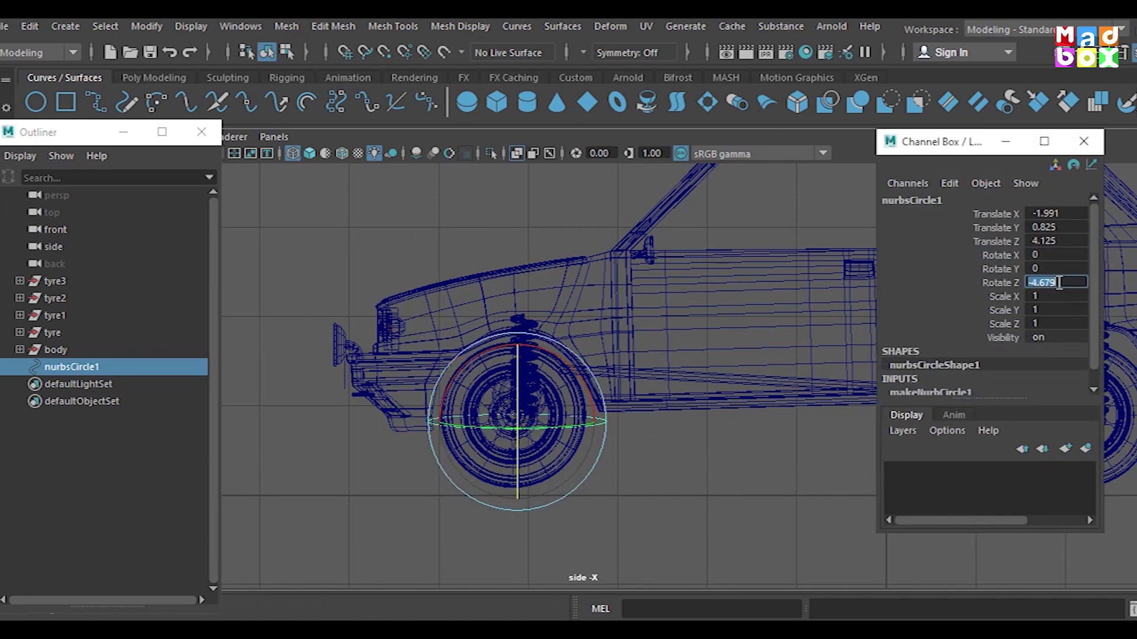
{"action": "key", "text": "r"}
{"action": "left_click_drag", "start_coordinate": [520, 419], "coordinate": [517, 423]}
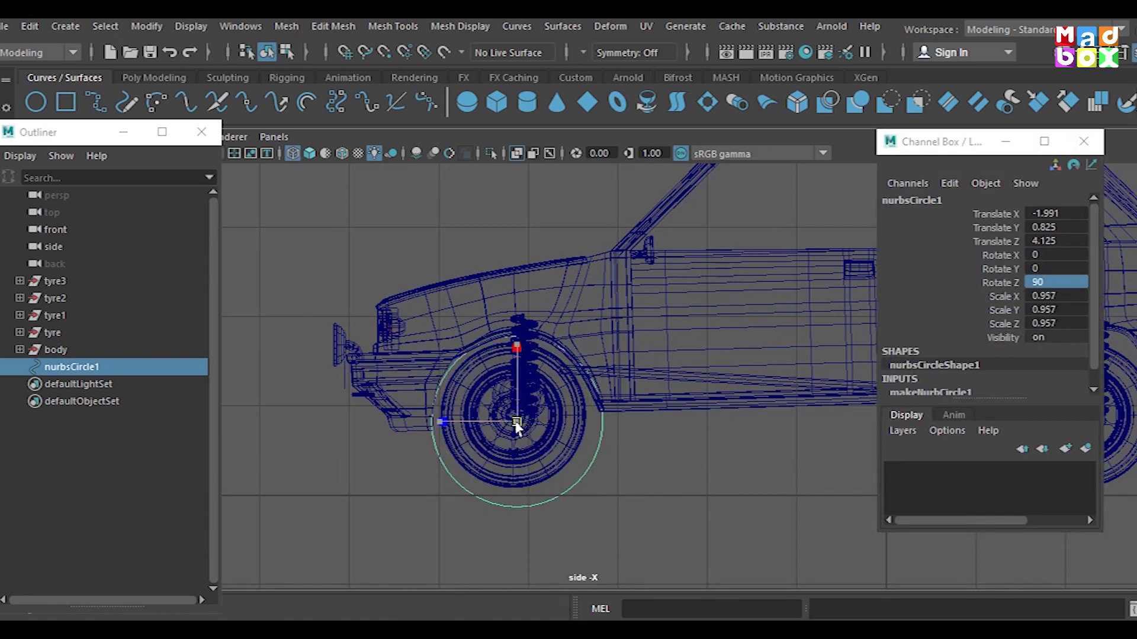
{"action": "scroll", "coordinate": [499, 439], "scroll_direction": "up", "scroll_amount": 2}
{"action": "scroll", "coordinate": [540, 431], "scroll_direction": "up", "scroll_amount": 3}
{"action": "mouse_move", "coordinate": [616, 406]}
{"action": "left_mouse_down"}
{"action": "mouse_move", "coordinate": [611, 393]}
{"action": "mouse_move", "coordinate": [568, 409]}
{"action": "mouse_move", "coordinate": [617, 394]}
{"action": "mouse_move", "coordinate": [657, 417]}
{"action": "left_mouse_up"}
{"action": "scroll", "coordinate": [606, 403], "scroll_direction": "up", "scroll_amount": 2}
- Move the circle along X onto the wheel
{"action": "key", "text": "w"}
{"action": "scroll", "coordinate": [627, 393], "scroll_direction": "up", "scroll_amount": 2}
{"action": "scroll", "coordinate": [663, 427], "scroll_direction": "up", "scroll_amount": 3}
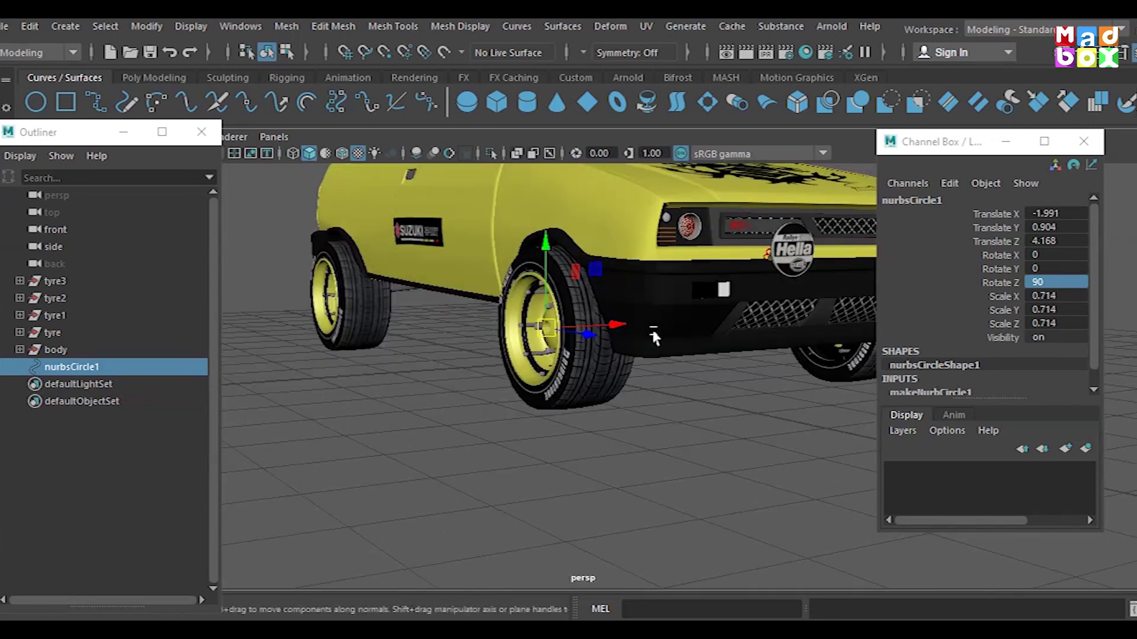
{"action": "left_click_drag", "start_coordinate": [616, 326], "coordinate": [576, 335]}
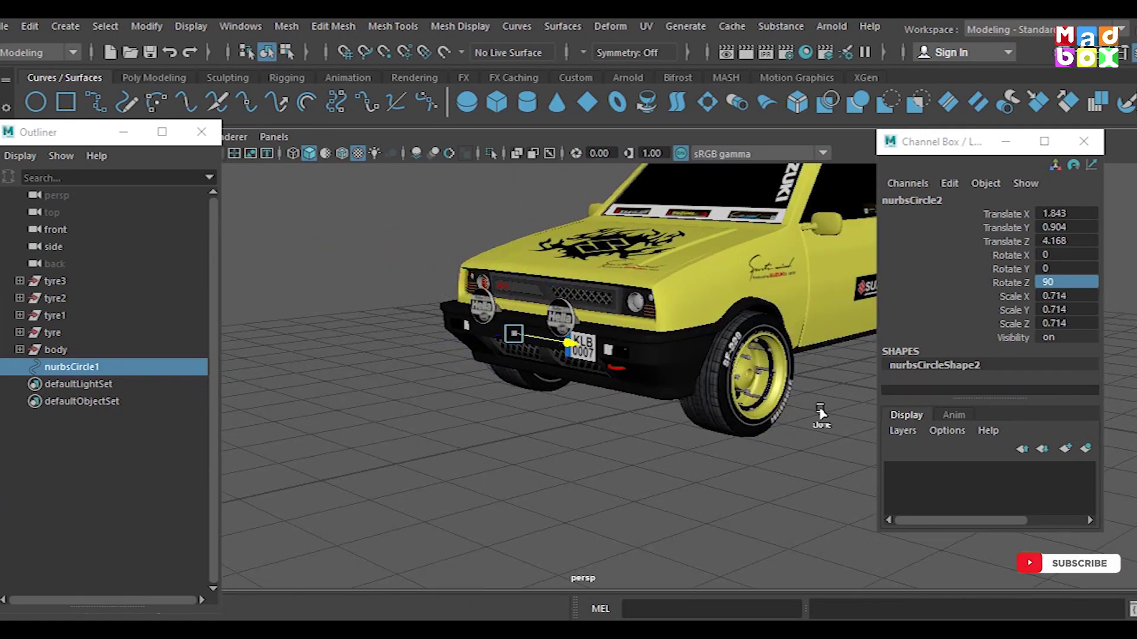
{"action": "mouse_move", "coordinate": [836, 421]}
{"action": "left_mouse_down", "text": "alt"}
{"action": "mouse_move", "coordinate": [733, 439]}
{"action": "mouse_move", "coordinate": [619, 435]}
{"action": "left_mouse_up", "text": "alt"}
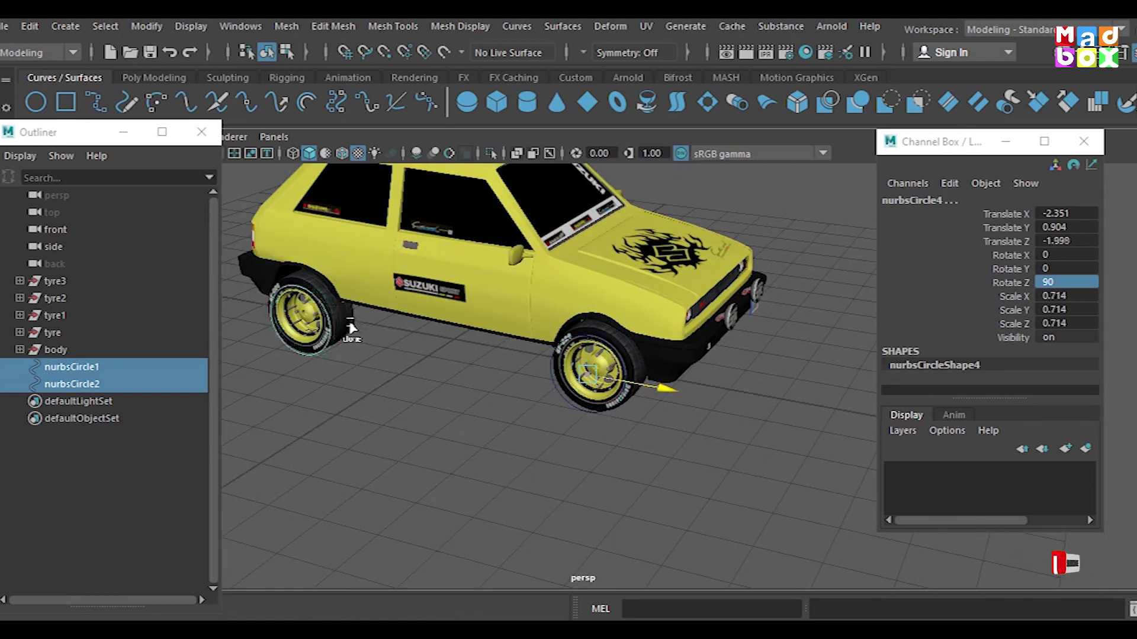
- Center the circle on the wheel hub in wireframe side view, then orbit to check
{"action": "key", "text": "4"}
{"action": "scroll", "coordinate": [647, 423], "scroll_direction": "up", "scroll_amount": 4}
{"action": "scroll", "coordinate": [647, 422], "scroll_direction": "up", "scroll_amount": 4}
{"action": "left_click_drag", "start_coordinate": [521, 405], "coordinate": [566, 405]}
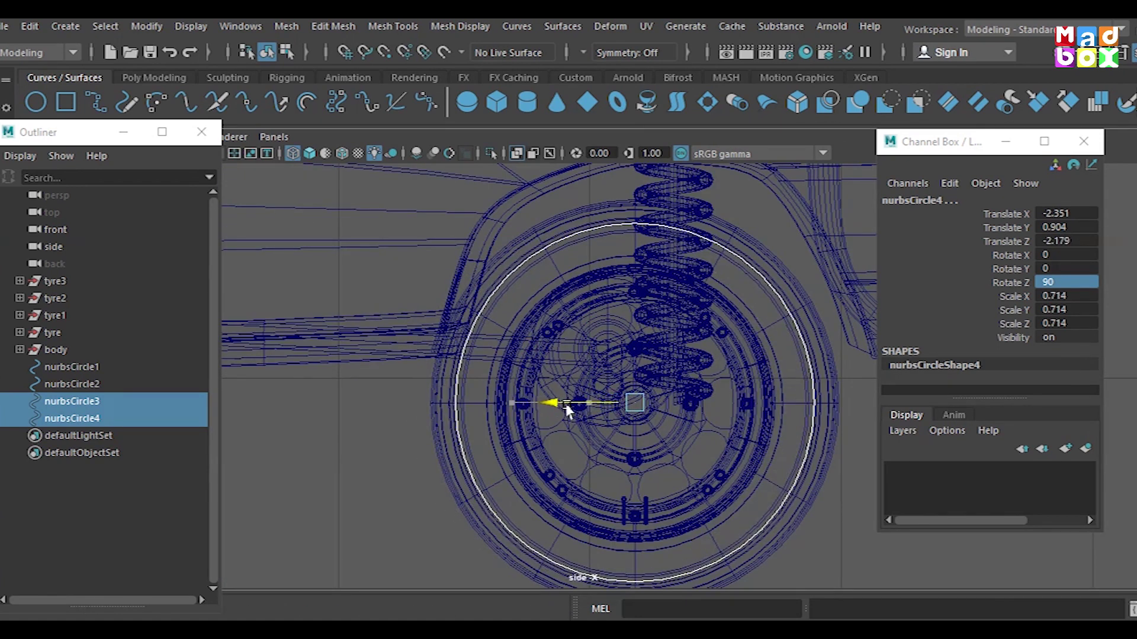
{"action": "scroll", "coordinate": [629, 414], "scroll_direction": "up", "scroll_amount": 3}
{"action": "scroll", "coordinate": [685, 425], "scroll_direction": "up", "scroll_amount": 3}
{"action": "scroll", "coordinate": [685, 425], "scroll_direction": "down", "scroll_amount": 5}
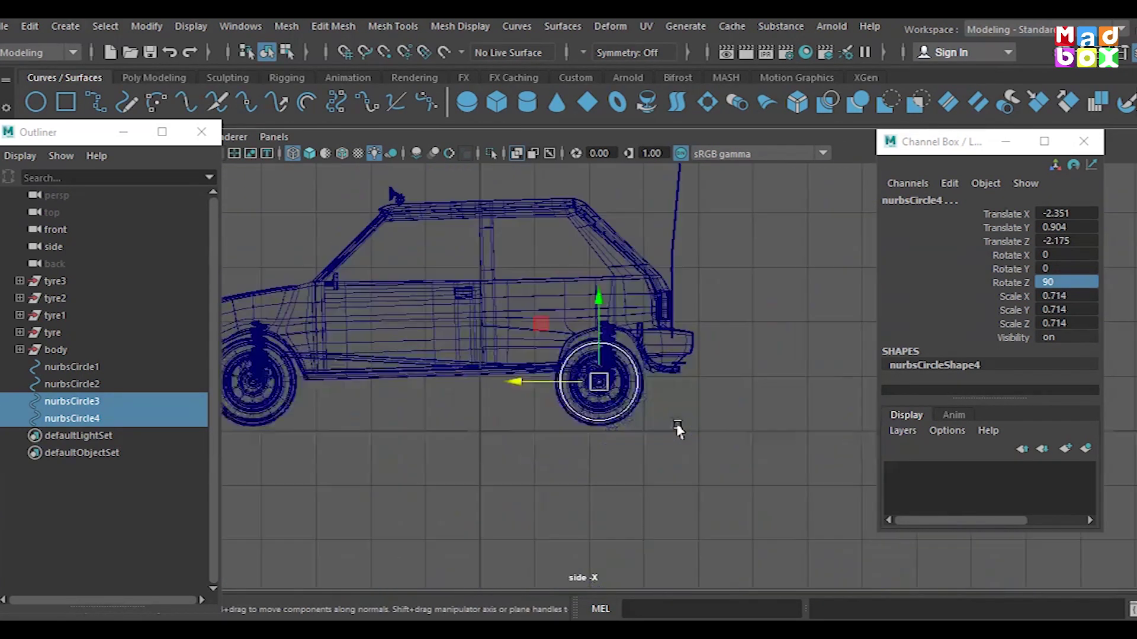
{"action": "key", "text": "space"}
{"action": "key", "text": "space"}
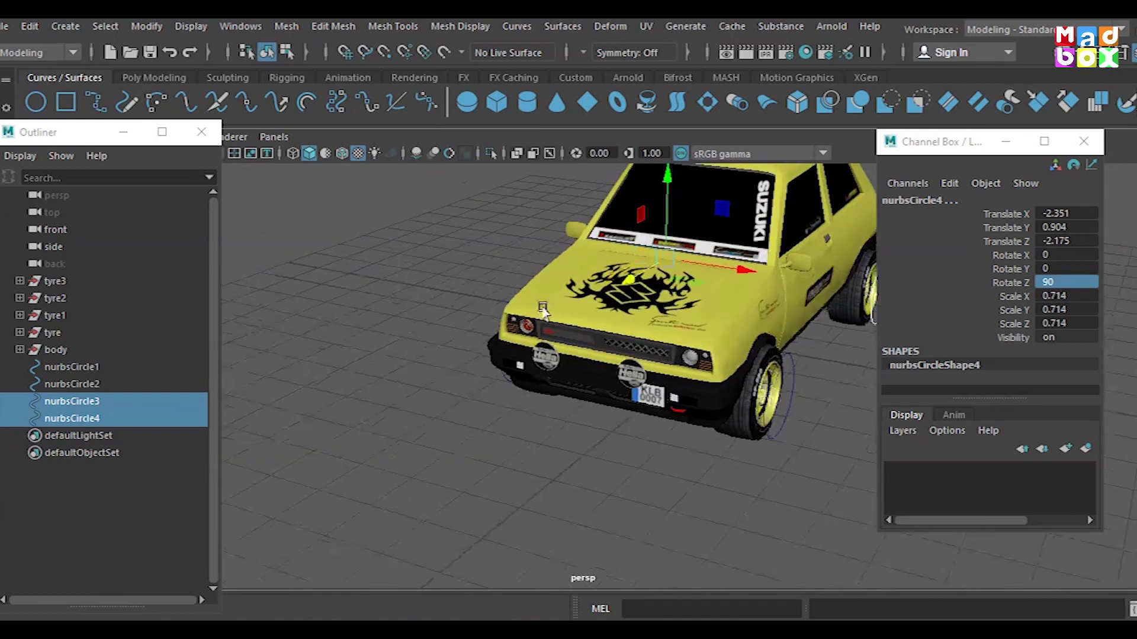
{"action": "left_click_drag", "start_coordinate": [700, 286], "coordinate": [807, 354], "text": "alt"}
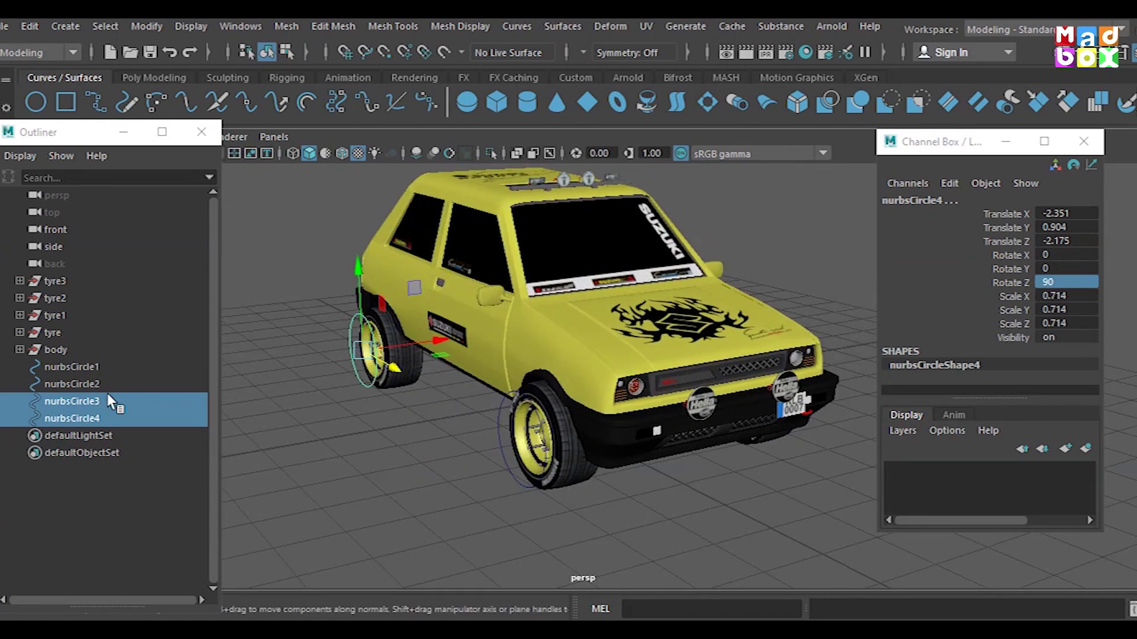
- Rename the front wheel circles to frnd_tyre_ctrl1 and frnd_tyre_ctrl2
{"action": "left_click", "coordinate": [97, 367]}
{"action": "type", "text": "frnd tyre ctrl"}
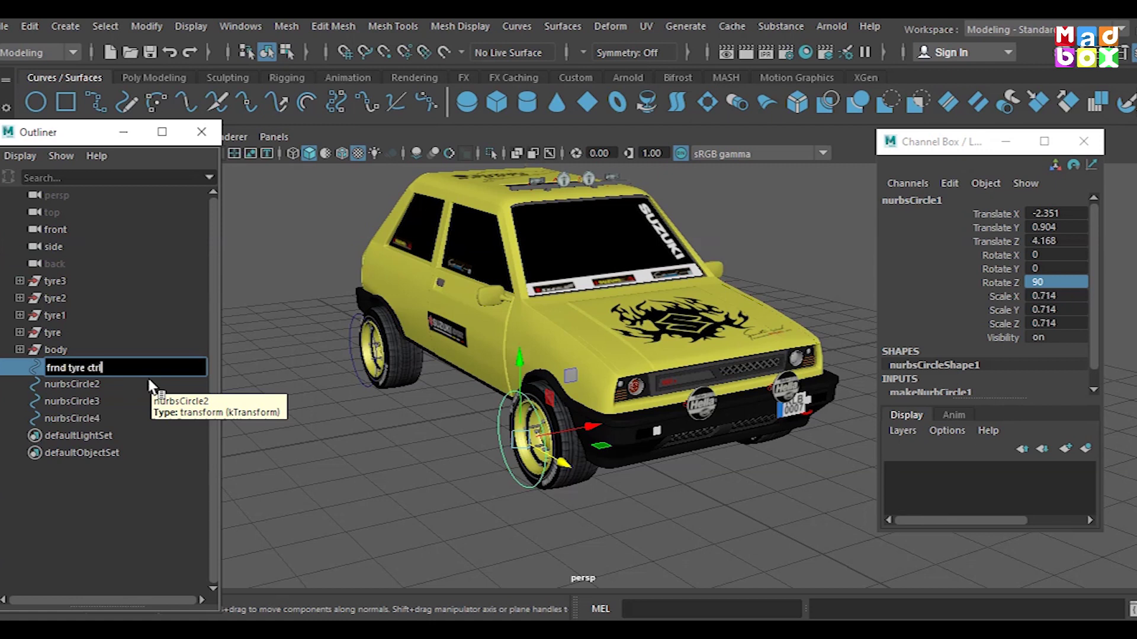
{"action": "key", "text": "Return"}
{"action": "double_click", "coordinate": [136, 372]}
{"action": "type", "text": "1"}
{"action": "key", "text": "Return"}
{"action": "double_click", "coordinate": [13, 384]}
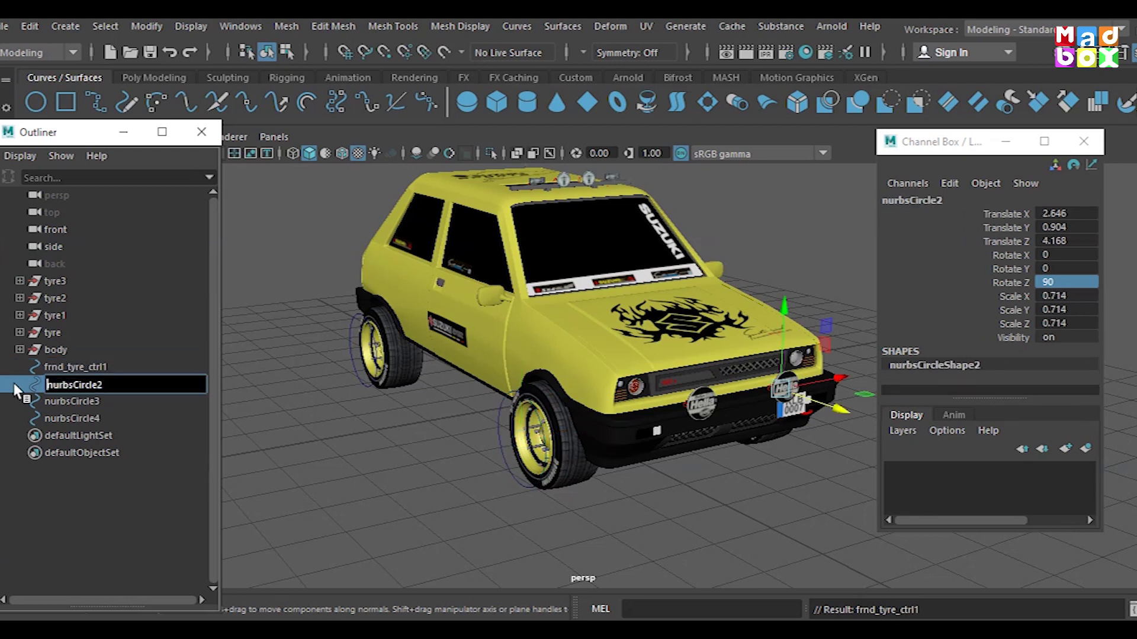
{"action": "type", "text": "frnd_tyre_ctr"}
{"action": "type", "text": "l2"}
{"action": "key", "text": "Return"}
- Give nurbsCircle3 and nurbsCircle4 back_tyre_ctrl names
{"action": "left_click", "coordinate": [65, 403]}
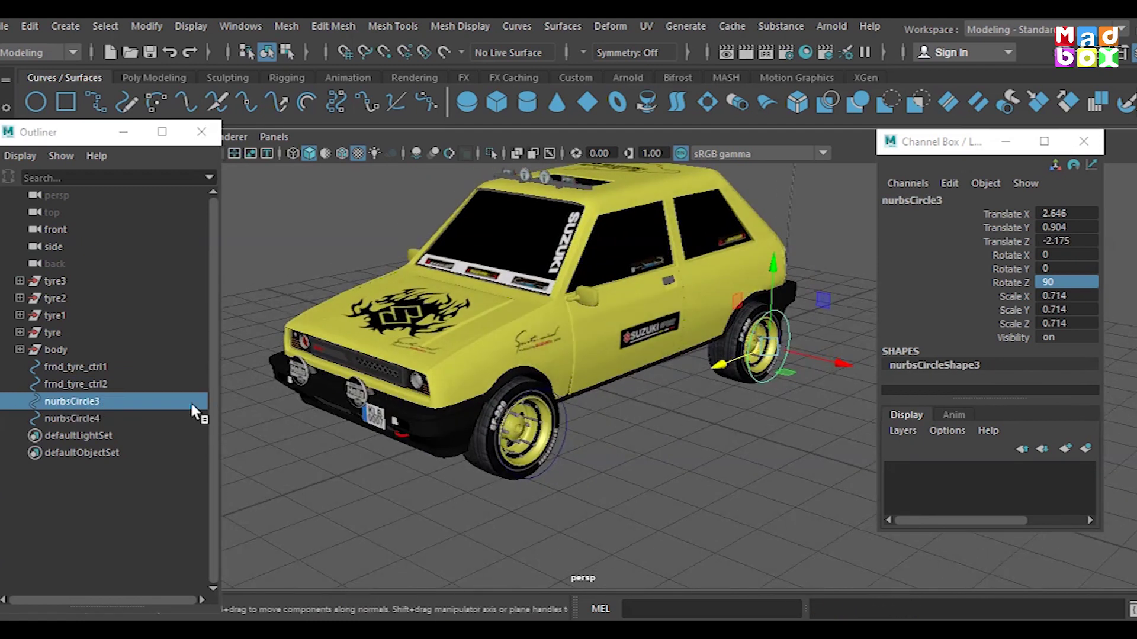
{"action": "left_click", "coordinate": [89, 418]}
{"action": "double_click", "coordinate": [111, 386]}
{"action": "double_click", "coordinate": [119, 403]}
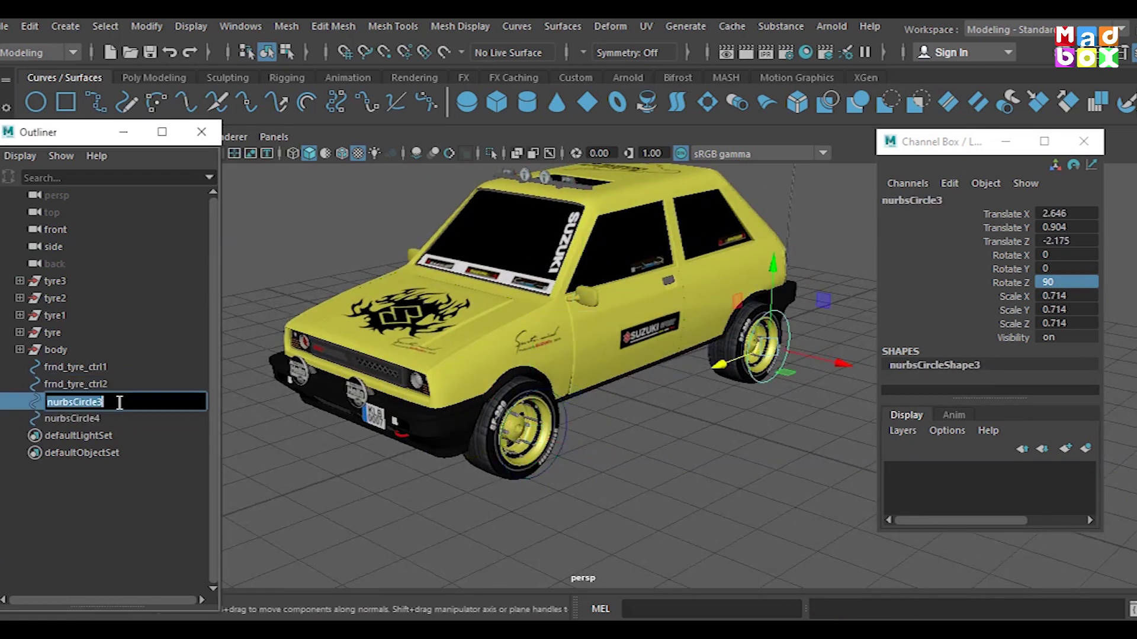
{"action": "type", "text": "back_tyre_ctrl2"}
{"action": "key", "text": "Return"}
{"action": "double_click", "coordinate": [62, 418]}
{"action": "type", "text": "frnd_tyre_ctrl2"}
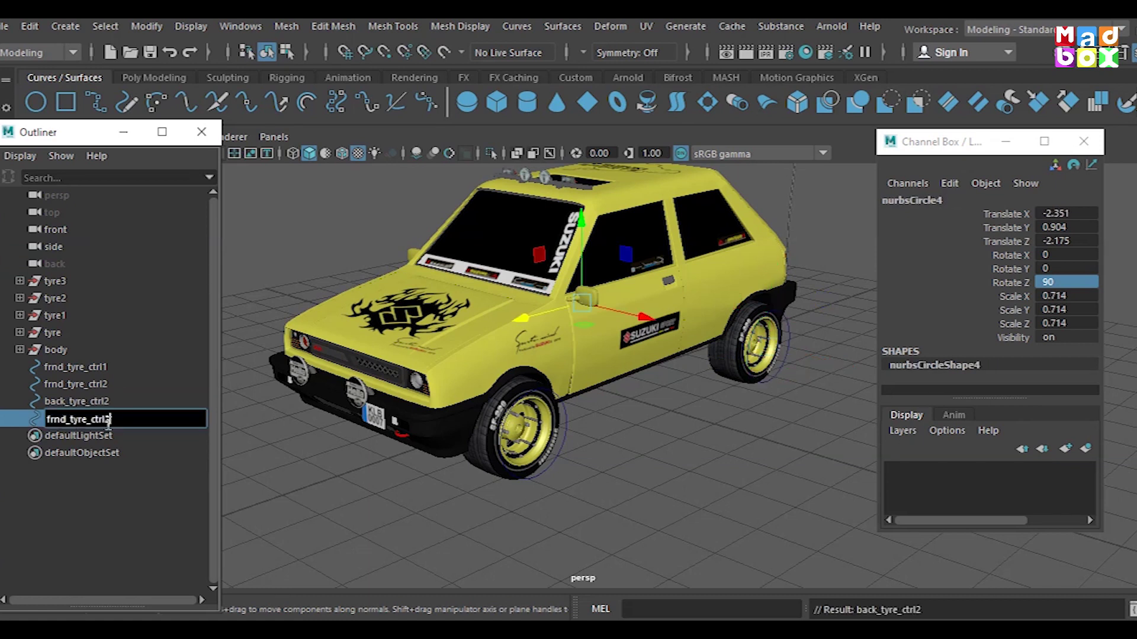
{"action": "type", "text": "back"}
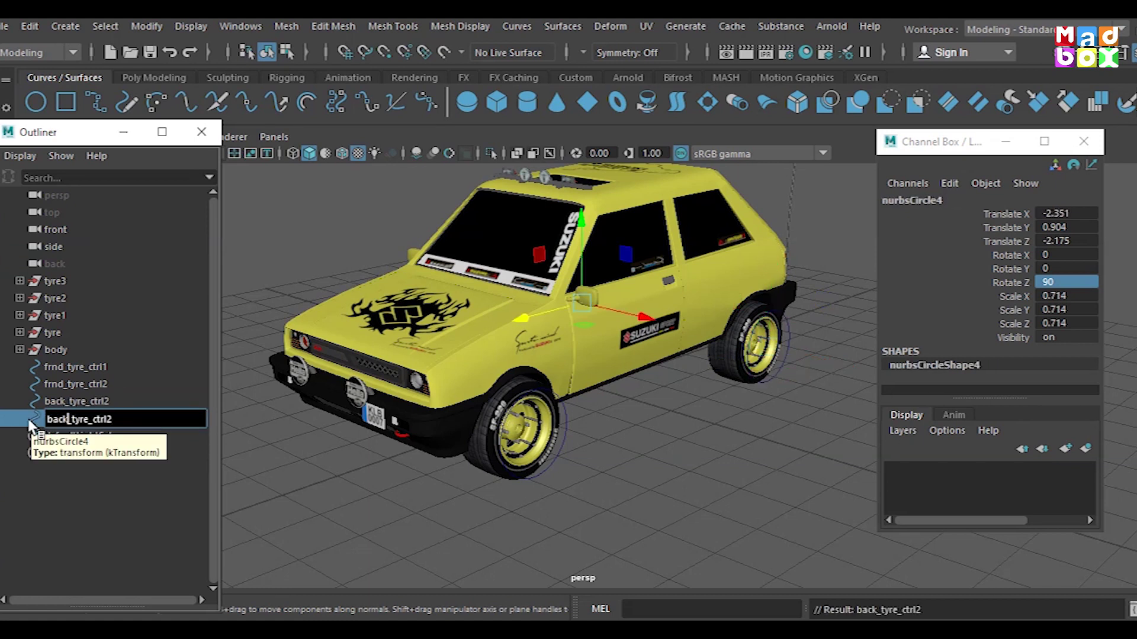
{"action": "key", "text": "Return"}
- Fix the rear names to back_tyre_ctrl1 and back_tyre_ctrl2, then add a new NURBS circle
{"action": "left_click", "coordinate": [105, 400]}
{"action": "double_click", "coordinate": [125, 402]}
{"action": "key", "text": "BackSpace"}
{"action": "type", "text": "1"}
{"action": "left_click", "coordinate": [144, 417]}
{"action": "double_click", "coordinate": [152, 418]}
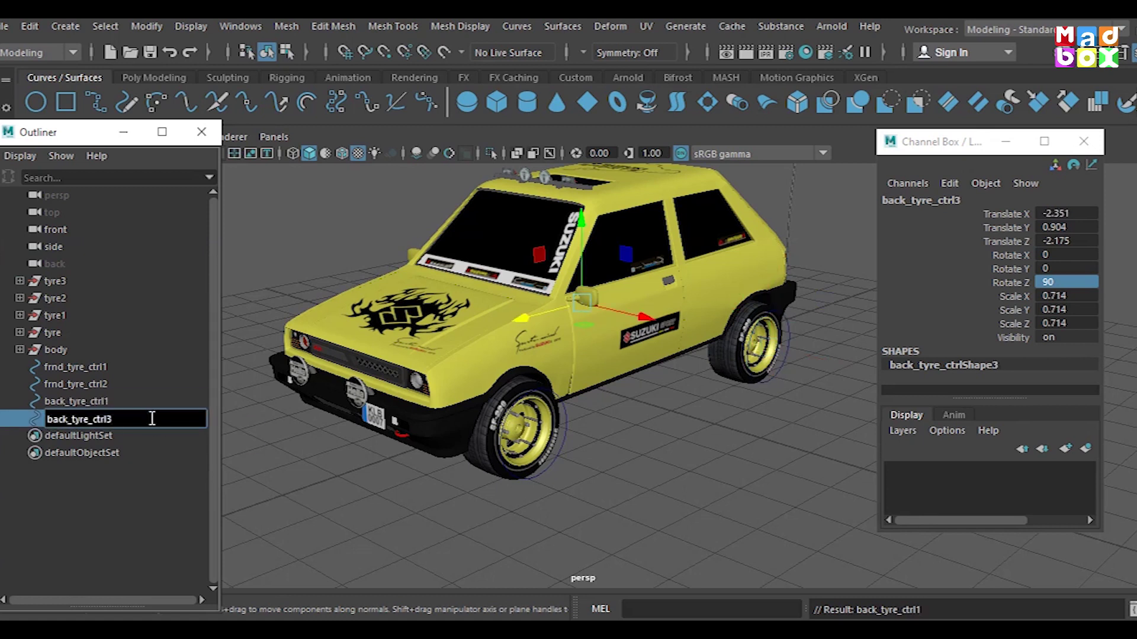
{"action": "type", "text": "2"}
{"action": "left_click", "coordinate": [158, 487]}
{"action": "left_click_drag", "start_coordinate": [464, 489], "coordinate": [579, 508], "text": "alt"}
{"action": "left_click", "coordinate": [36, 102]}
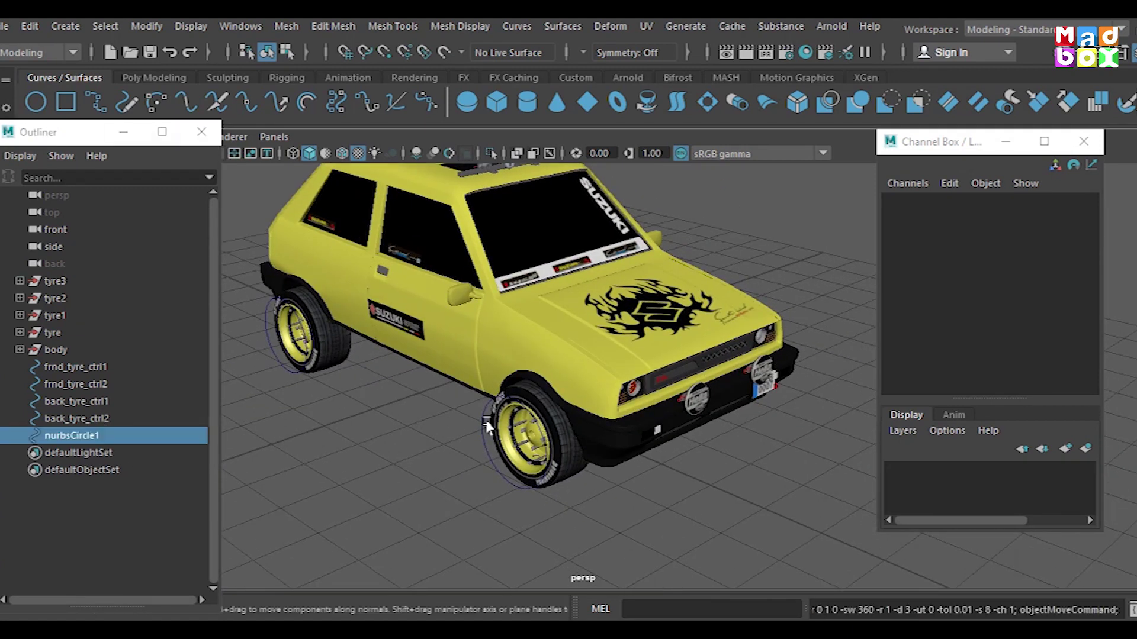
- Move the new circle up beside the front wheel
{"action": "left_click_drag", "start_coordinate": [606, 441], "coordinate": [651, 494]}
{"action": "left_click_drag", "start_coordinate": [599, 451], "coordinate": [589, 456]}
{"action": "mouse_move", "coordinate": [589, 456]}
{"action": "left_mouse_down", "text": "alt"}
{"action": "mouse_move", "coordinate": [579, 477]}
{"action": "mouse_move", "coordinate": [470, 432]}
{"action": "left_mouse_up", "text": "alt"}
{"action": "right_click_drag", "start_coordinate": [469, 432], "coordinate": [622, 472], "text": "alt"}
{"action": "mouse_move", "coordinate": [546, 405]}
{"action": "left_mouse_down"}
{"action": "mouse_move", "coordinate": [546, 301]}
{"action": "mouse_move", "coordinate": [472, 341]}
{"action": "mouse_move", "coordinate": [466, 288]}
{"action": "mouse_move", "coordinate": [623, 434]}
{"action": "mouse_move", "coordinate": [592, 414]}
{"action": "left_mouse_up"}
{"action": "key", "text": "w"}
- In wireframe side view, nudge the circle along Z and lower it to the wheel's centre
{"action": "key", "text": "space"}
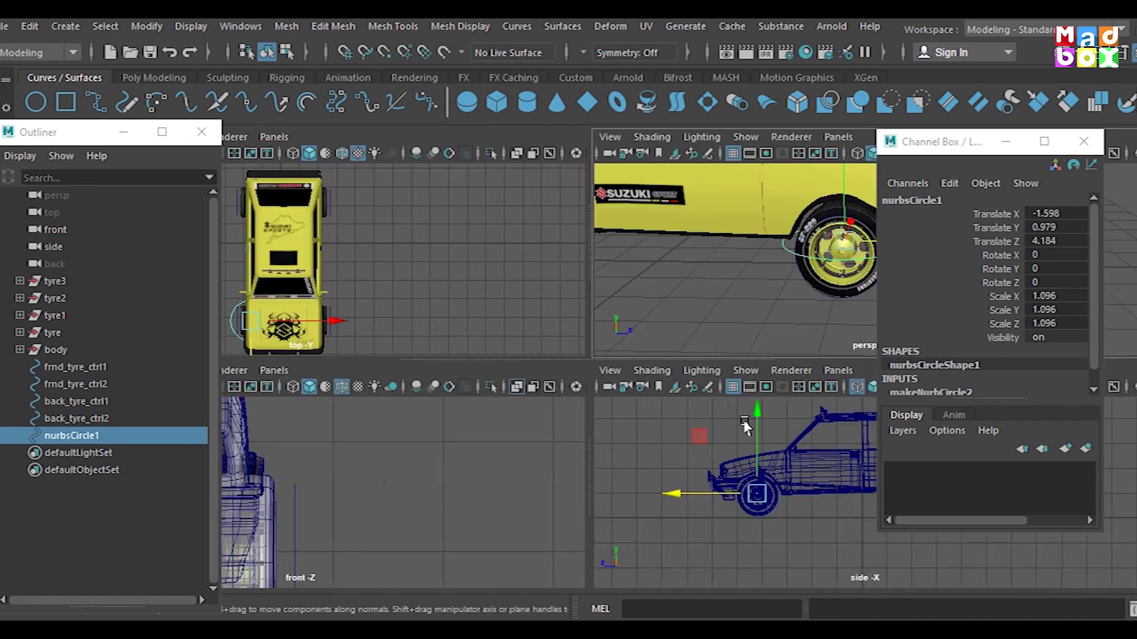
{"action": "key", "text": "space"}
{"action": "key", "text": "f"}
{"action": "scroll", "coordinate": [703, 459], "scroll_direction": "up", "scroll_amount": 3}
{"action": "scroll", "coordinate": [571, 380], "scroll_direction": "up", "scroll_amount": 3}
{"action": "left_click_drag", "start_coordinate": [503, 385], "coordinate": [497, 388]}
{"action": "left_click_drag", "start_coordinate": [580, 348], "coordinate": [574, 362]}
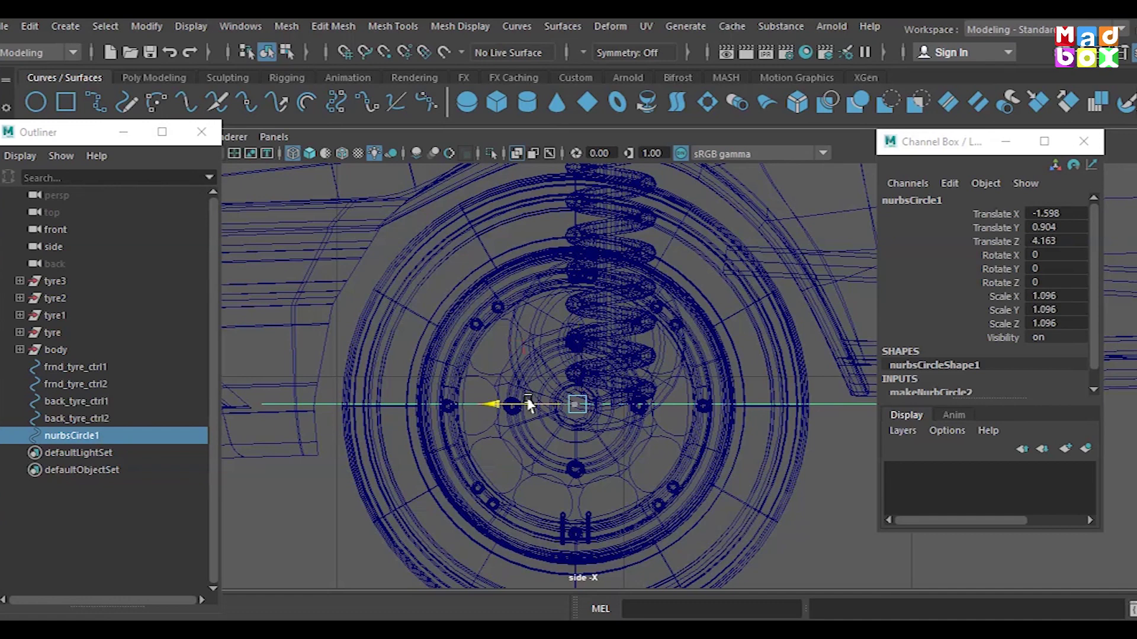
{"action": "key", "text": "space"}
{"action": "key", "text": "space"}
{"action": "mouse_move", "coordinate": [749, 357]}
{"action": "left_mouse_down", "text": "alt"}
{"action": "mouse_move", "coordinate": [515, 375]}
{"action": "mouse_move", "coordinate": [610, 426]}
{"action": "mouse_move", "coordinate": [609, 414]}
{"action": "mouse_move", "coordinate": [642, 421]}
{"action": "mouse_move", "coordinate": [587, 368]}
{"action": "mouse_move", "coordinate": [830, 425]}
{"action": "mouse_move", "coordinate": [592, 394]}
{"action": "mouse_move", "coordinate": [645, 403]}
{"action": "mouse_move", "coordinate": [645, 336]}
{"action": "mouse_move", "coordinate": [660, 348]}
{"action": "mouse_move", "coordinate": [698, 465]}
{"action": "mouse_move", "coordinate": [741, 445]}
{"action": "left_mouse_up", "text": "alt"}
- Rename the front circles frnd_tyre_side_rotation_ctrl and frnd_tyre_side_rotation_ctrl1
{"action": "left_click", "coordinate": [830, 425]}
{"action": "scroll", "coordinate": [657, 361], "scroll_direction": "up", "scroll_amount": 5}
{"action": "left_click", "coordinate": [742, 485]}
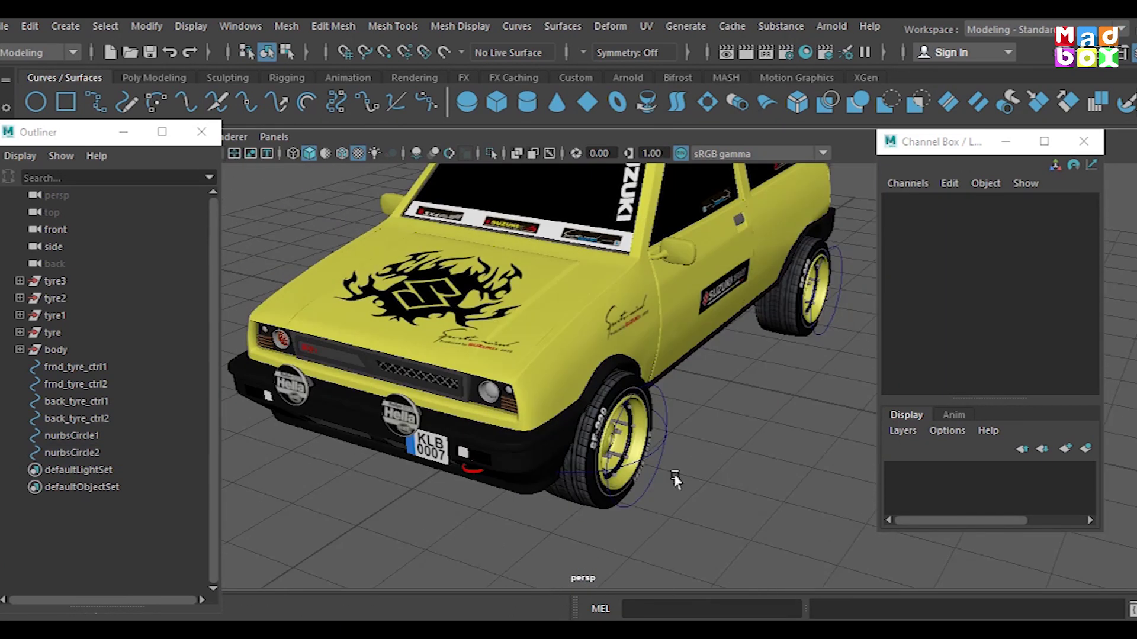
{"action": "left_click", "coordinate": [77, 440]}
{"action": "type", "text": "frnd tyre side rotation ctr"}
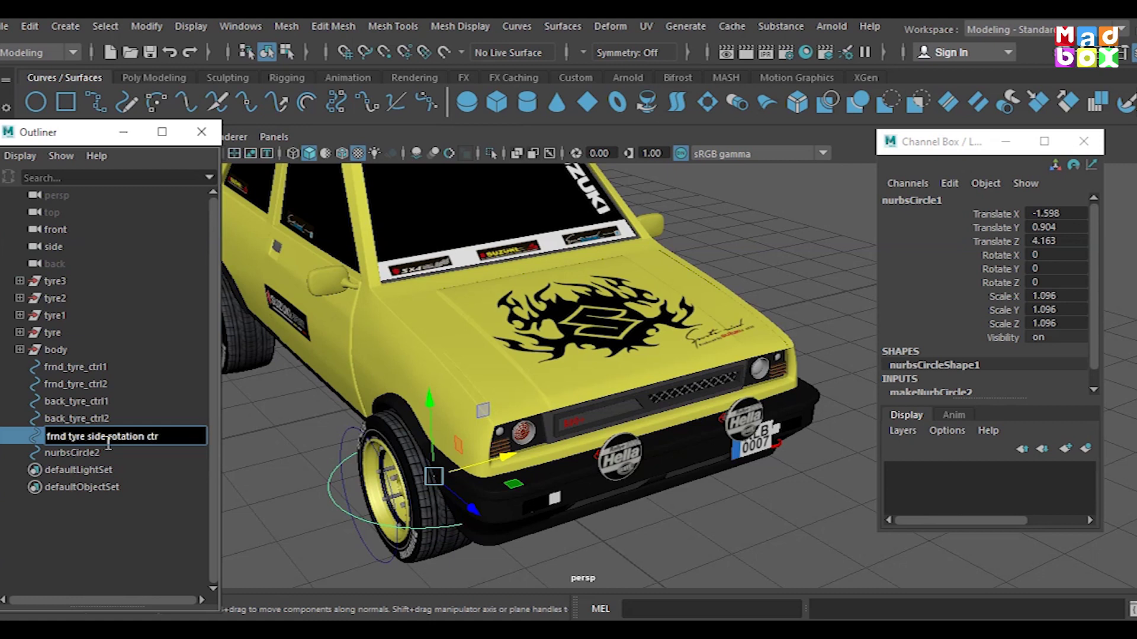
{"action": "key", "text": "Return"}
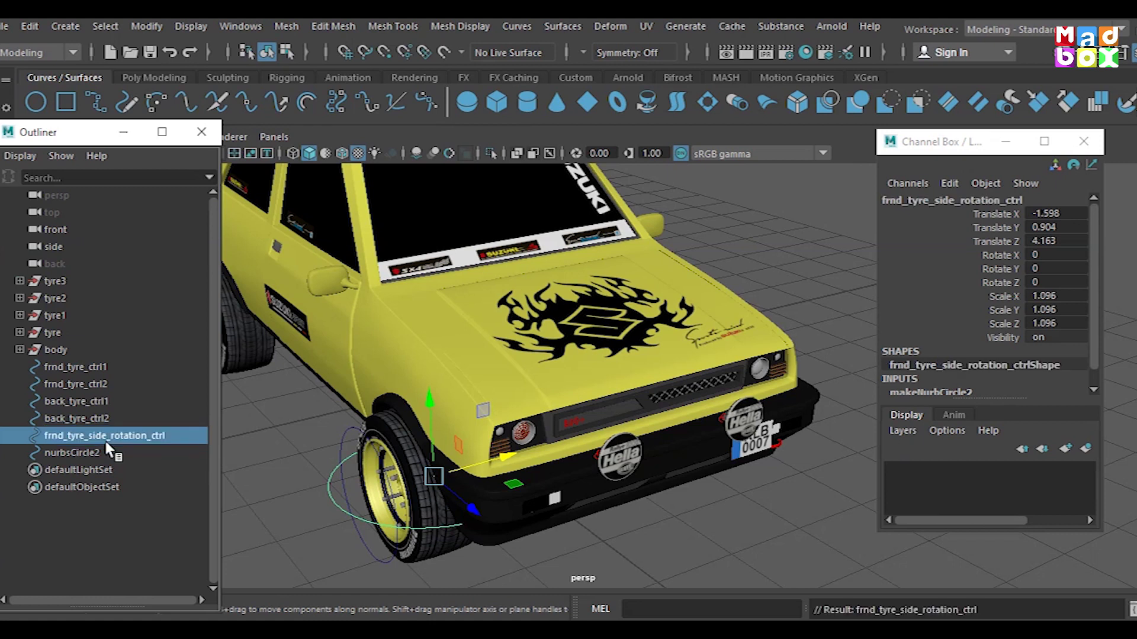
{"action": "double_click", "coordinate": [105, 442]}
{"action": "double_click", "coordinate": [151, 454]}
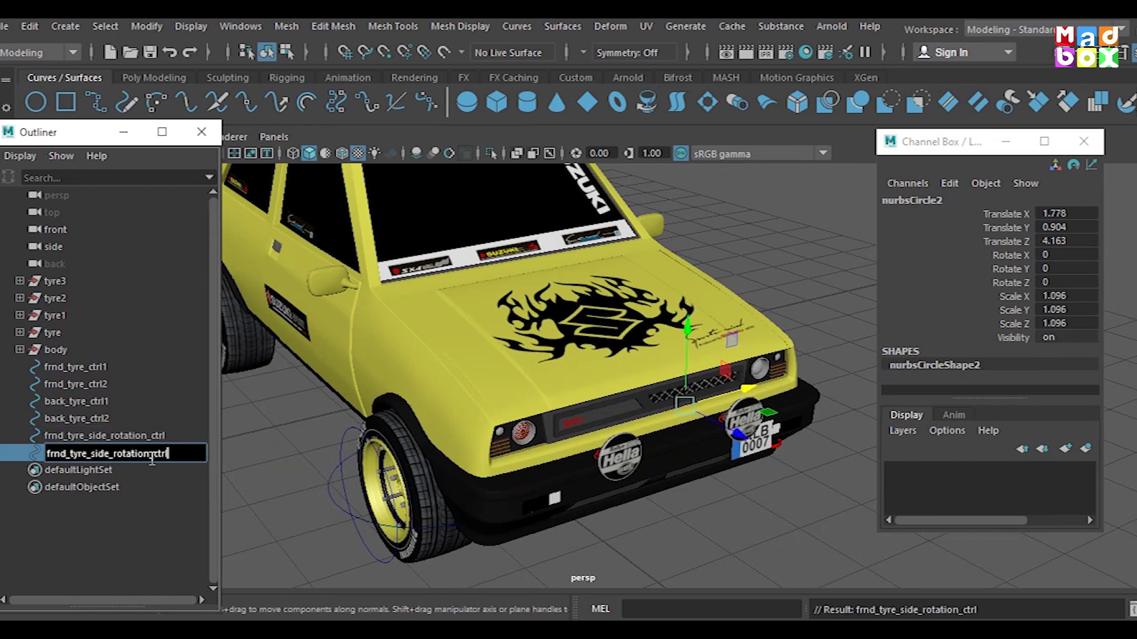
{"action": "key", "text": "Return"}
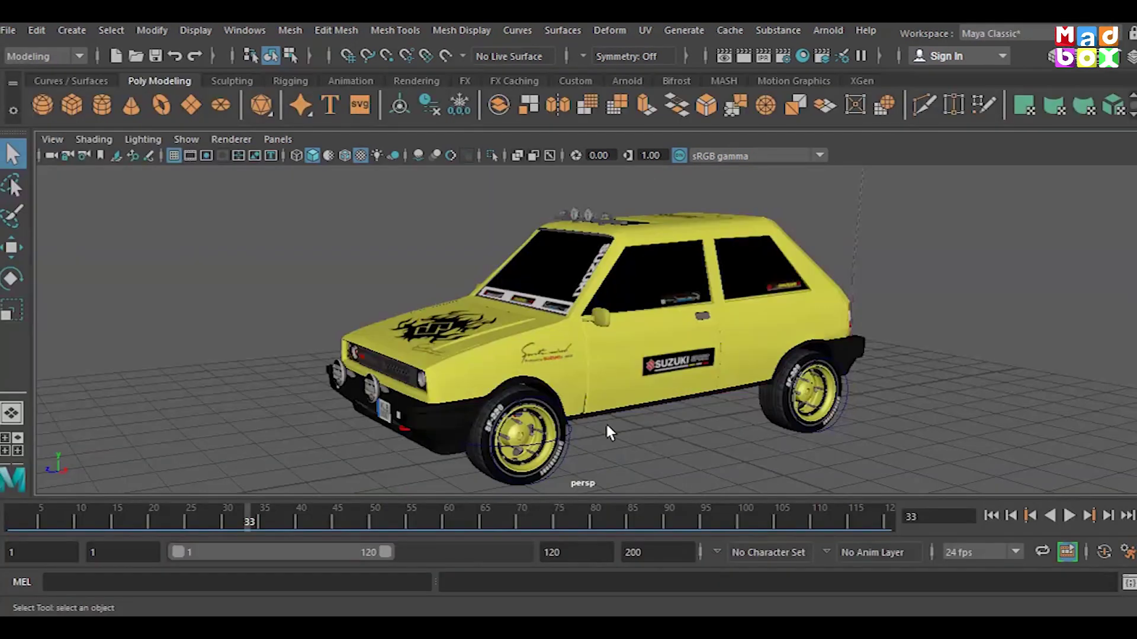
- Reopen the Outliner, narrow it and move it out of the car's way
{"action": "left_click_drag", "start_coordinate": [665, 431], "coordinate": [731, 431], "text": "alt"}
{"action": "middle_click_drag", "start_coordinate": [730, 431], "coordinate": [728, 395], "text": "alt"}
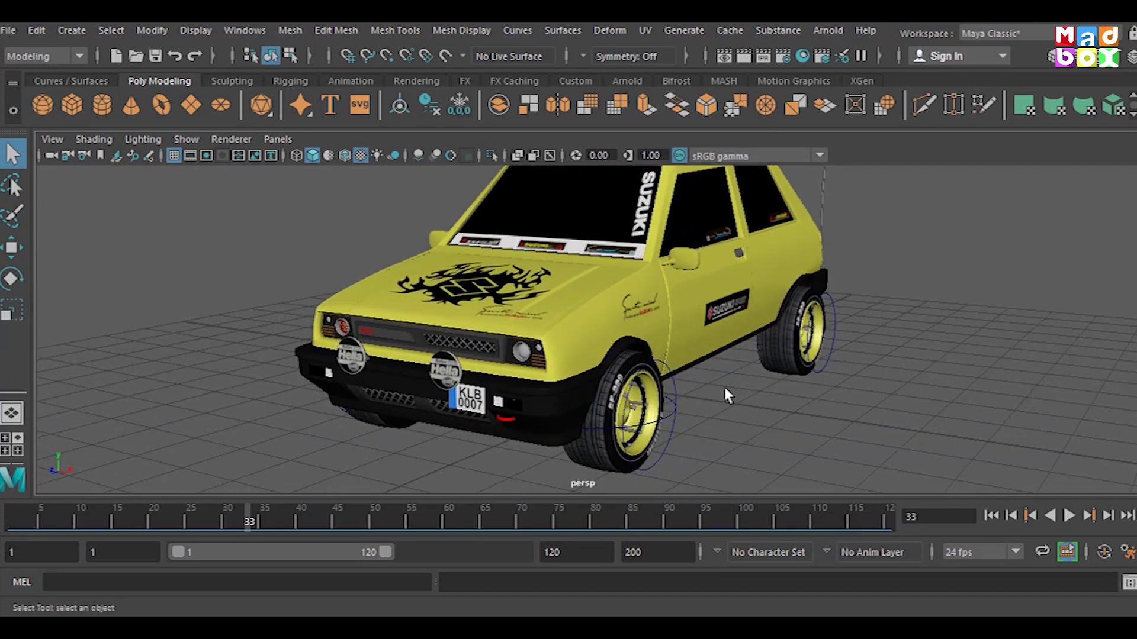
{"action": "left_click", "coordinate": [244, 29]}
{"action": "left_click", "coordinate": [255, 208]}
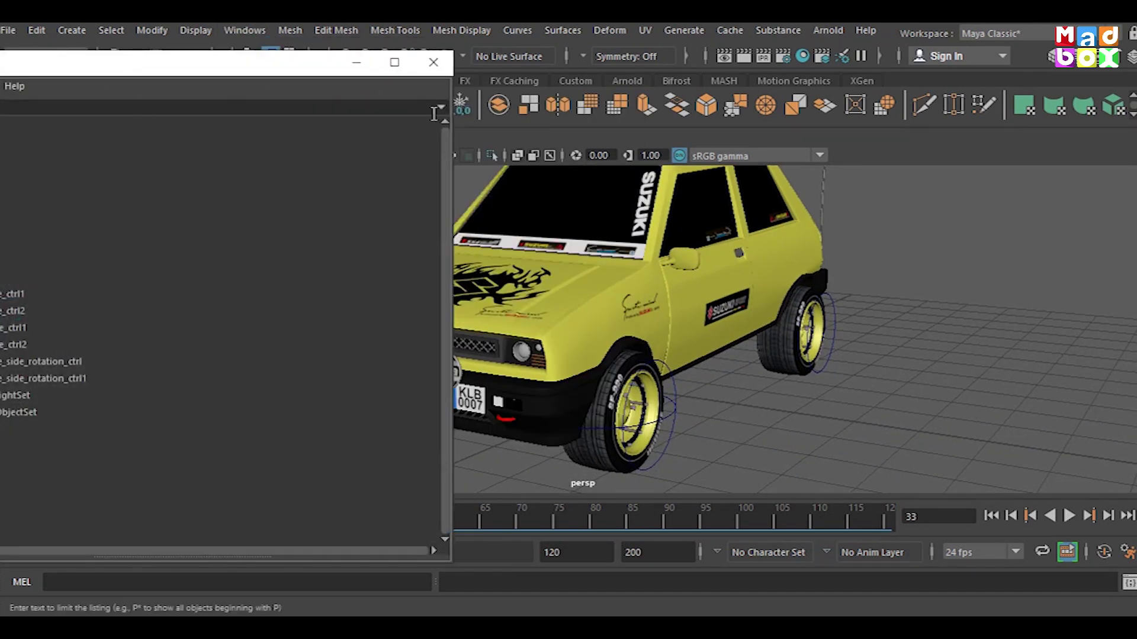
{"action": "left_click_drag", "start_coordinate": [455, 156], "coordinate": [225, 156]}
{"action": "left_click_drag", "start_coordinate": [77, 65], "coordinate": [95, 59]}
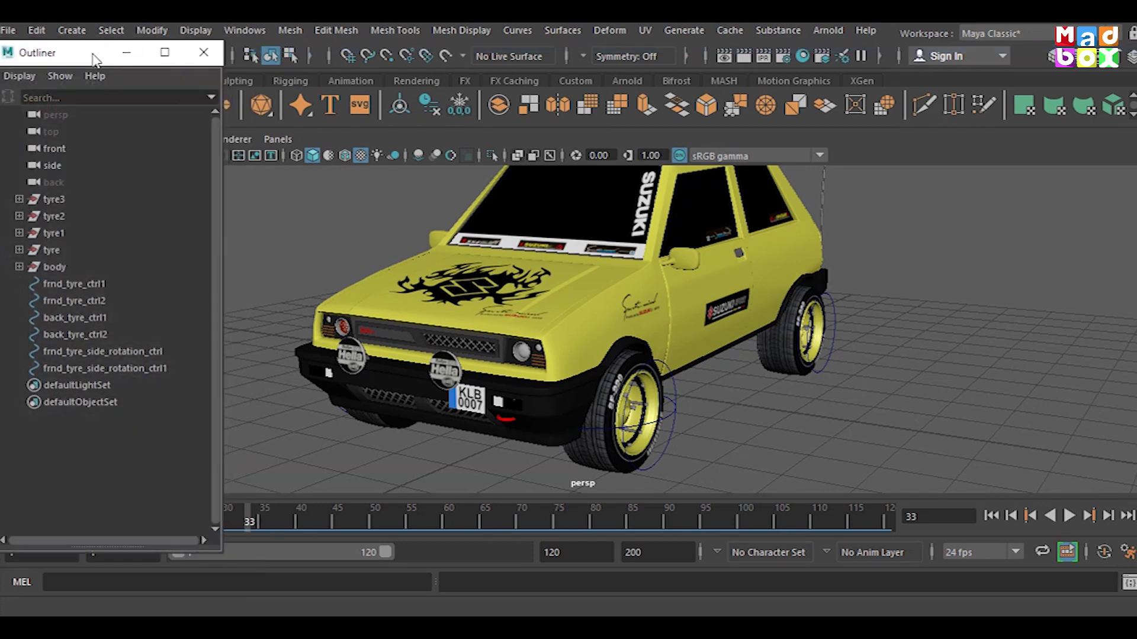
{"action": "mouse_move", "coordinate": [568, 331]}
{"action": "left_mouse_down", "text": "alt"}
{"action": "mouse_move", "coordinate": [647, 302]}
{"action": "mouse_move", "coordinate": [627, 290]}
{"action": "left_mouse_up", "text": "alt"}
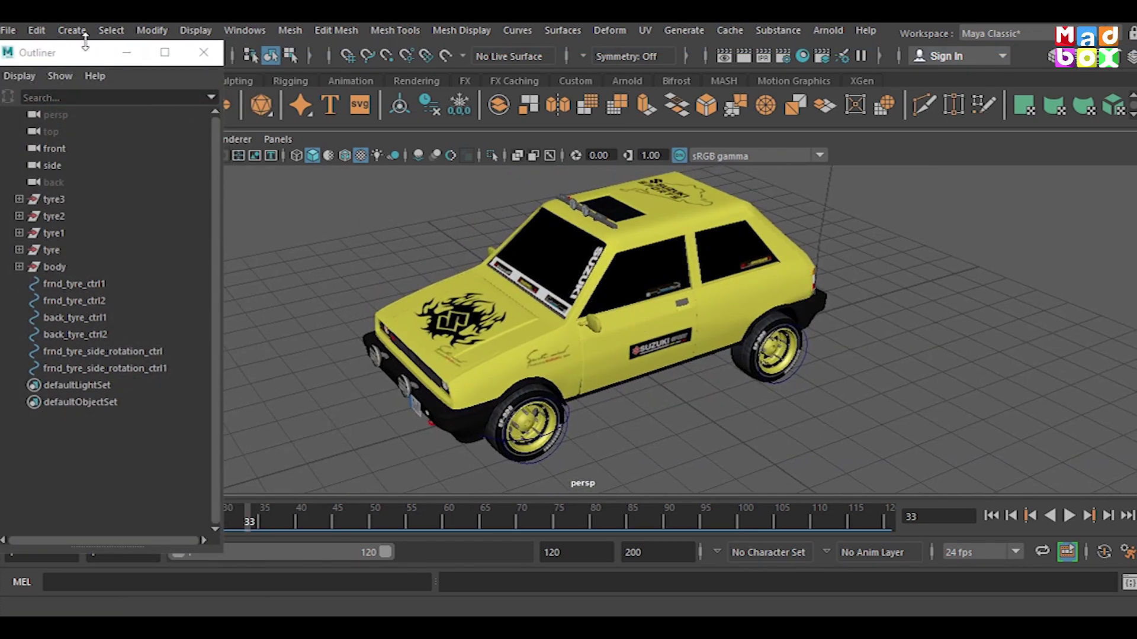
{"action": "left_click_drag", "start_coordinate": [85, 42], "coordinate": [85, 164]}
- Create a NURBS circle from the Curves shelf and scale it around the whole car
{"action": "left_click", "coordinate": [71, 81]}
{"action": "left_click", "coordinate": [43, 105]}
{"action": "key", "text": "r"}
{"action": "left_click_drag", "start_coordinate": [635, 367], "coordinate": [704, 354]}
- Raise the large circle slightly off the ground and reshape its right control point
{"action": "key", "text": "w"}
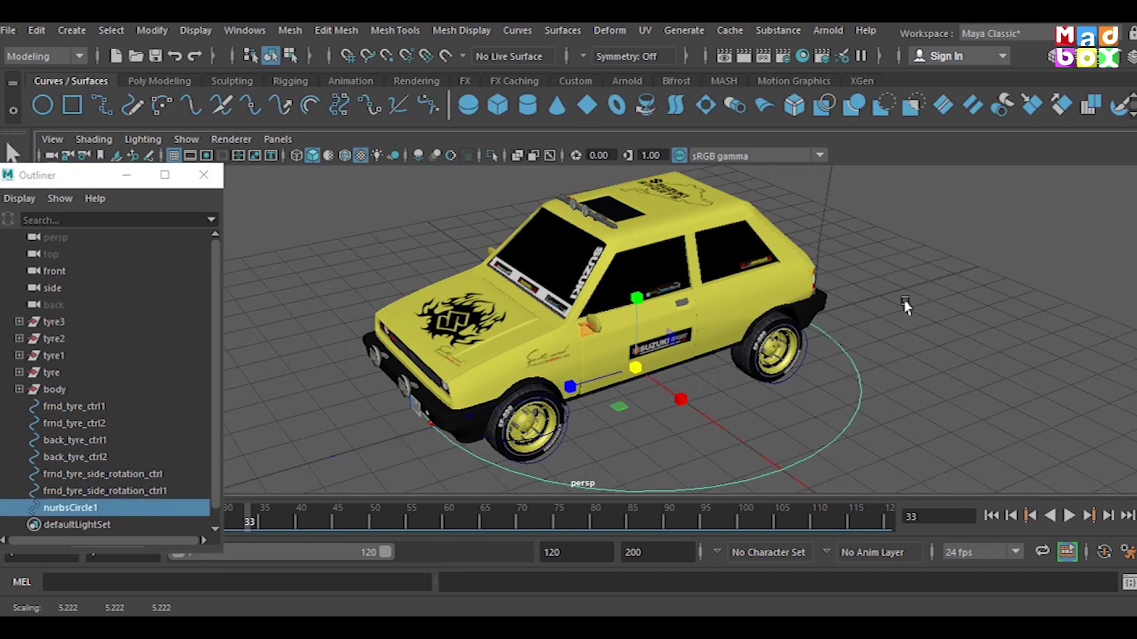
{"action": "left_click_drag", "start_coordinate": [904, 304], "coordinate": [680, 319], "text": "alt"}
{"action": "left_click_drag", "start_coordinate": [564, 338], "coordinate": [565, 322]}
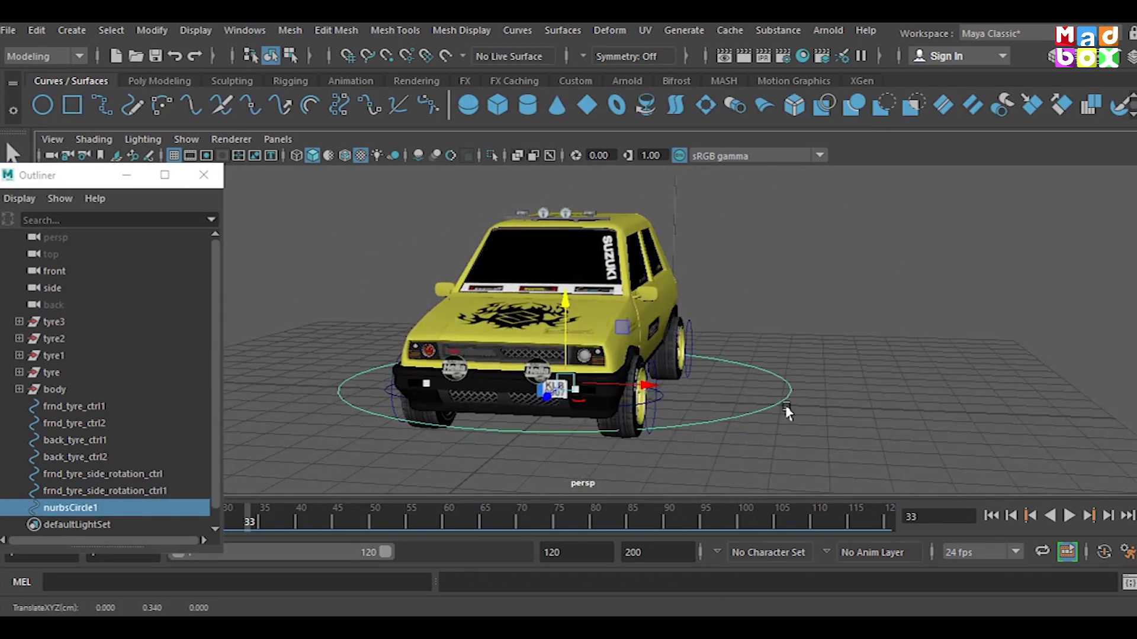
{"action": "right_click_drag", "start_coordinate": [687, 222], "coordinate": [718, 172]}
{"action": "left_click_drag", "start_coordinate": [770, 342], "coordinate": [875, 496]}
{"action": "key", "text": "r"}
{"action": "key", "text": "w"}
{"action": "mouse_move", "coordinate": [838, 400]}
{"action": "left_mouse_down", "text": "alt"}
{"action": "mouse_move", "coordinate": [815, 415]}
{"action": "mouse_move", "coordinate": [764, 394]}
{"action": "left_mouse_up", "text": "alt"}
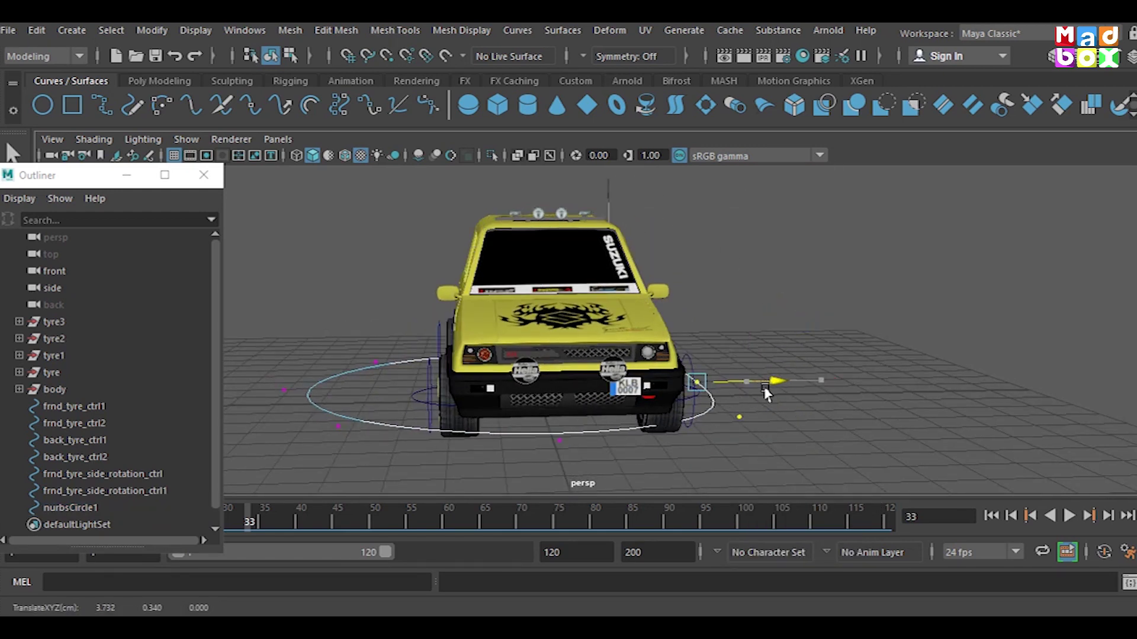
- Move the left control point and stretch the front point forward past the bumper
{"action": "left_click_drag", "start_coordinate": [272, 322], "coordinate": [370, 481]}
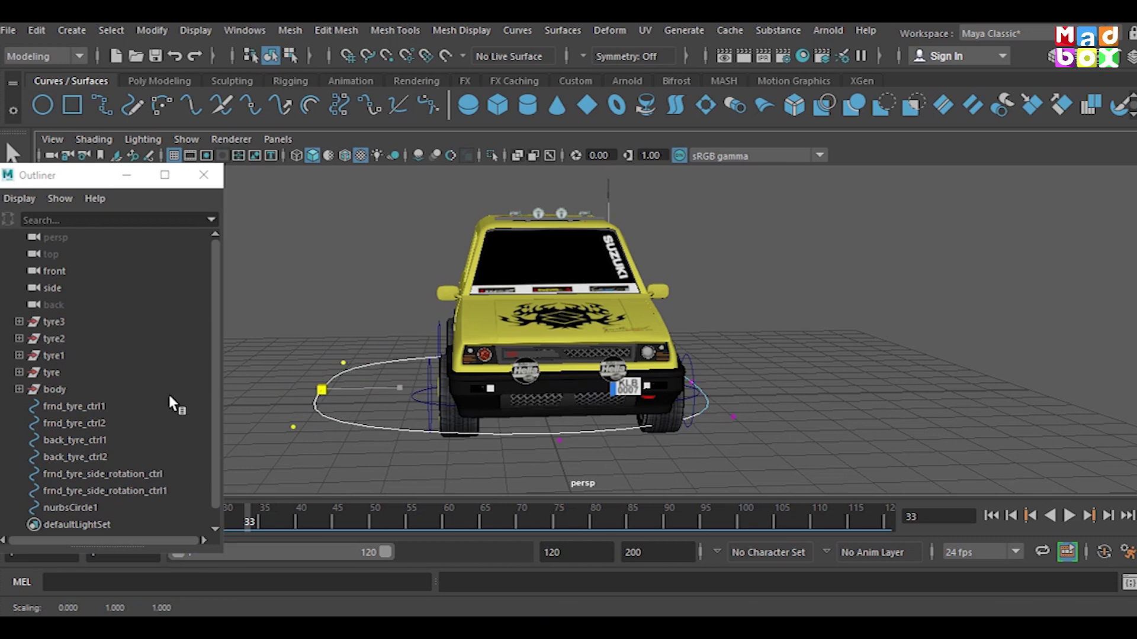
{"action": "left_click_drag", "start_coordinate": [372, 392], "coordinate": [773, 456]}
{"action": "key", "text": "r"}
{"action": "left_click_drag", "start_coordinate": [882, 337], "coordinate": [710, 427]}
{"action": "key", "text": "e"}
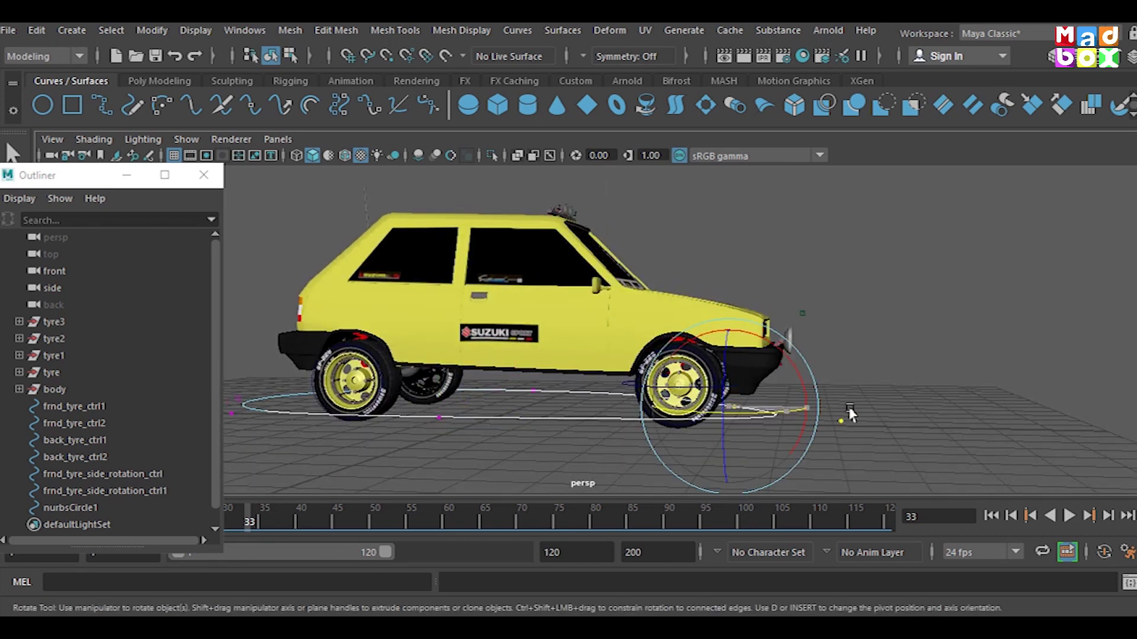
{"action": "key", "text": "w"}
{"action": "mouse_move", "coordinate": [793, 409]}
{"action": "left_mouse_down"}
{"action": "mouse_move", "coordinate": [878, 412]}
{"action": "mouse_move", "coordinate": [452, 322]}
{"action": "left_mouse_up"}
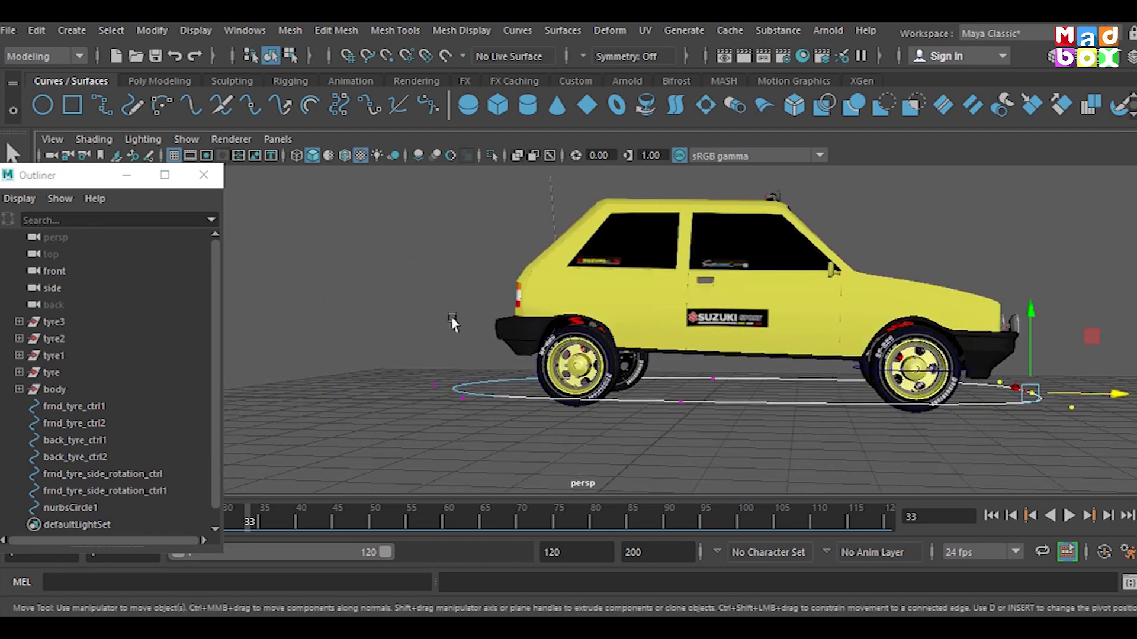
{"action": "left_click_drag", "start_coordinate": [384, 319], "coordinate": [526, 438]}
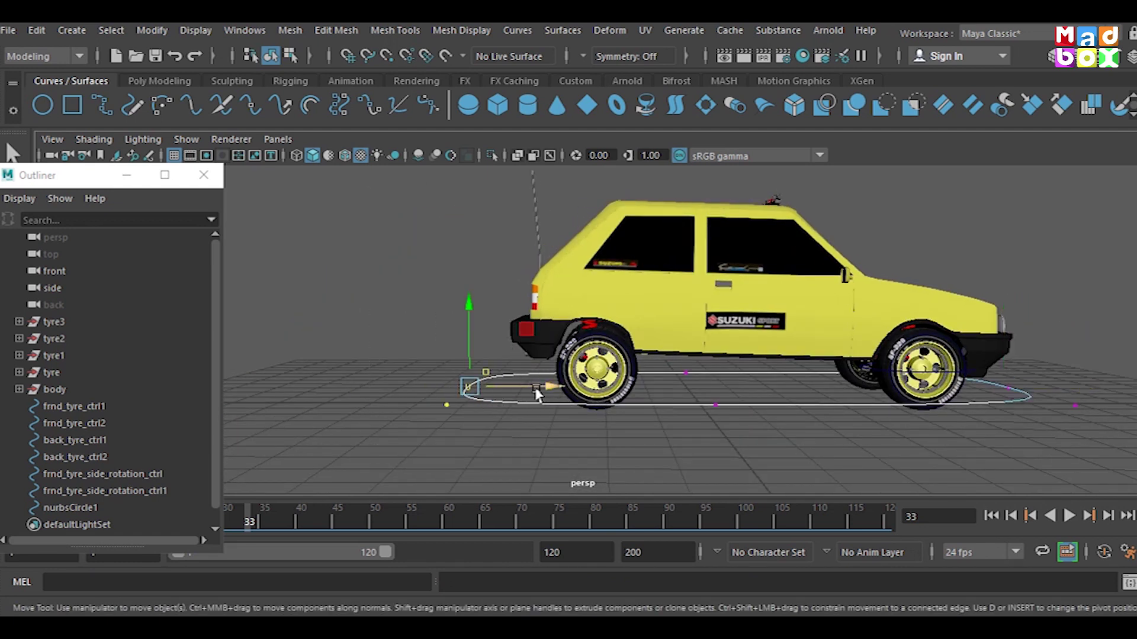
- Return to object mode and nudge the large circle along X around the car
{"action": "mouse_move", "coordinate": [473, 388]}
{"action": "left_mouse_down", "text": "alt"}
{"action": "mouse_move", "coordinate": [648, 430]}
{"action": "mouse_move", "coordinate": [521, 426]}
{"action": "left_mouse_up", "text": "alt"}
{"action": "right_click_drag", "start_coordinate": [639, 222], "coordinate": [723, 190]}
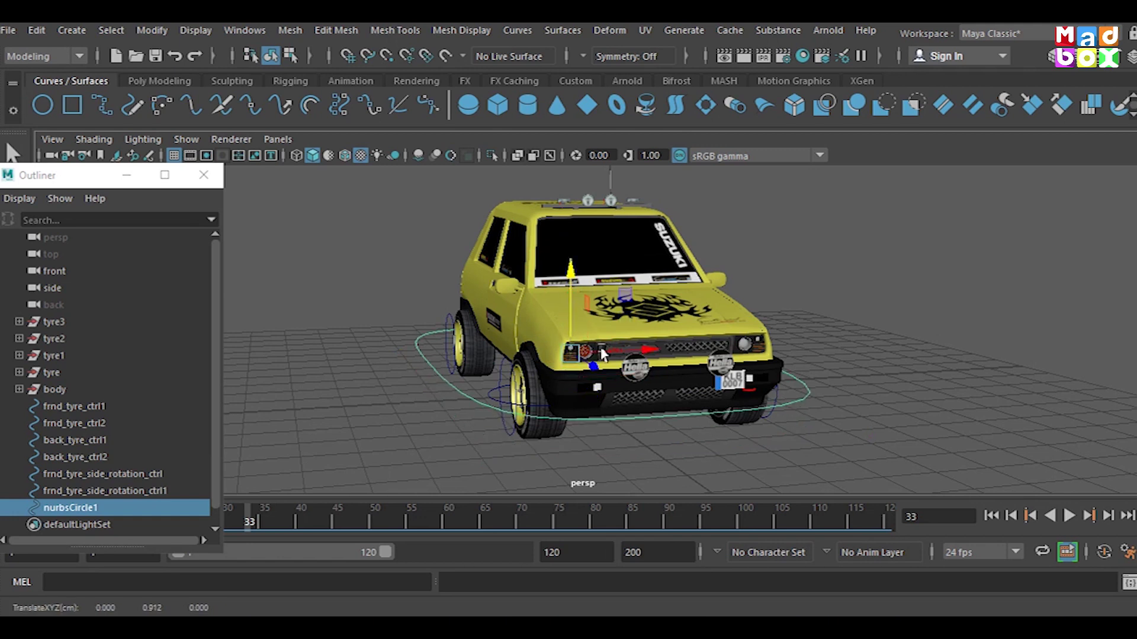
{"action": "left_click_drag", "start_coordinate": [570, 341], "coordinate": [829, 409], "text": "alt"}
{"action": "left_click", "coordinate": [843, 446]}
{"action": "mouse_move", "coordinate": [843, 446]}
{"action": "left_mouse_down", "text": "alt"}
{"action": "mouse_move", "coordinate": [685, 460]}
{"action": "mouse_move", "coordinate": [723, 427]}
{"action": "mouse_move", "coordinate": [736, 375]}
{"action": "left_mouse_up", "text": "alt"}
{"action": "left_click", "coordinate": [737, 373]}
{"action": "left_click_drag", "start_coordinate": [646, 335], "coordinate": [631, 336]}
{"action": "left_click", "coordinate": [875, 398]}
{"action": "left_click_drag", "start_coordinate": [875, 398], "coordinate": [685, 422], "text": "alt"}
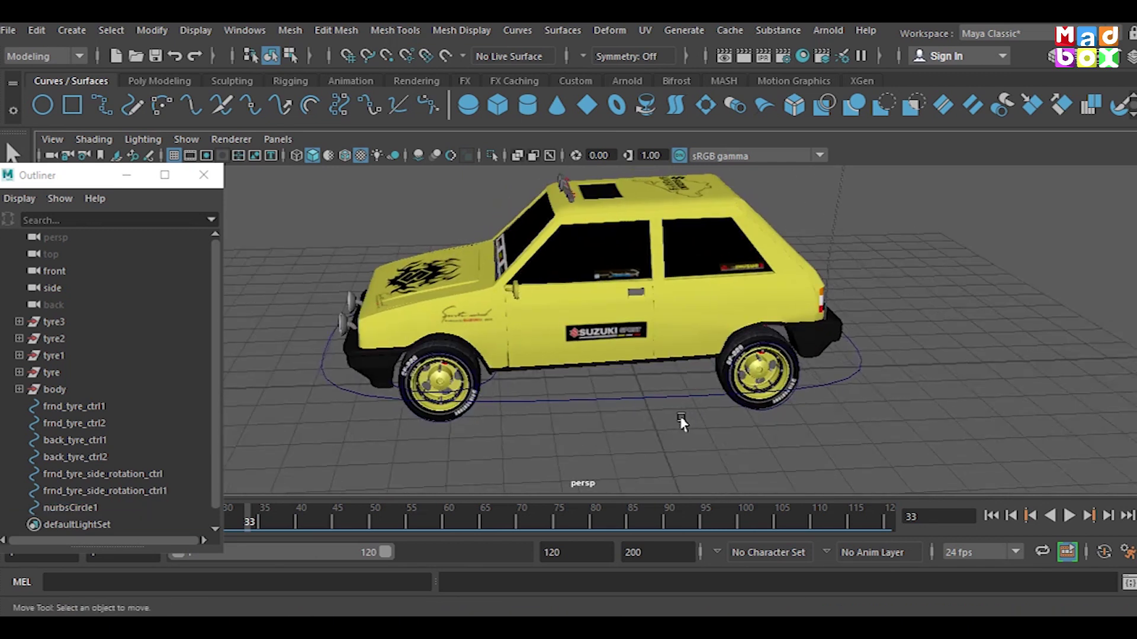
{"action": "left_click", "coordinate": [635, 402]}
- Duplicate the ground circle, shrink it to roof size and raise it above the roof
{"action": "mouse_move", "coordinate": [620, 195]}
{"action": "left_mouse_down", "text": "shift"}
{"action": "mouse_move", "coordinate": [620, 145]}
{"action": "mouse_move", "coordinate": [598, 195]}
{"action": "left_mouse_up", "text": "shift"}
{"action": "key", "text": "r"}
{"action": "left_click_drag", "start_coordinate": [622, 305], "coordinate": [494, 376]}
{"action": "key", "text": "w"}
{"action": "left_click_drag", "start_coordinate": [620, 262], "coordinate": [619, 227]}
- Pull the copied circle's top control vertex upward to arch it, returning to Object Mode
{"action": "right_click_drag", "start_coordinate": [592, 280], "coordinate": [609, 219]}
{"action": "mouse_move", "coordinate": [681, 290]}
{"action": "left_mouse_down", "text": "alt"}
{"action": "mouse_move", "coordinate": [878, 274]}
{"action": "mouse_move", "coordinate": [736, 258]}
{"action": "left_mouse_up", "text": "alt"}
{"action": "left_click_drag", "start_coordinate": [619, 299], "coordinate": [622, 293]}
{"action": "middle_click_drag", "start_coordinate": [652, 271], "coordinate": [655, 251]}
{"action": "right_click_drag", "start_coordinate": [684, 261], "coordinate": [749, 196]}
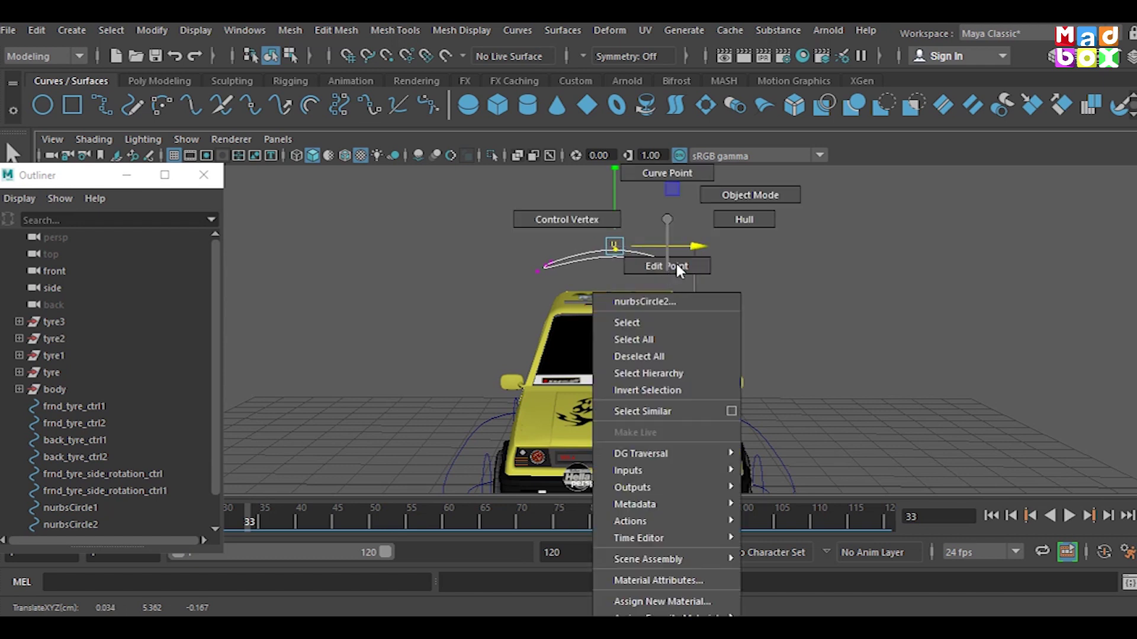
- Nudge the arched roof curve sideways along X and reframe the view on the whole car
{"action": "left_click_drag", "start_coordinate": [688, 277], "coordinate": [579, 337]}
{"action": "left_click", "coordinate": [694, 291]}
{"action": "left_click", "coordinate": [655, 262]}
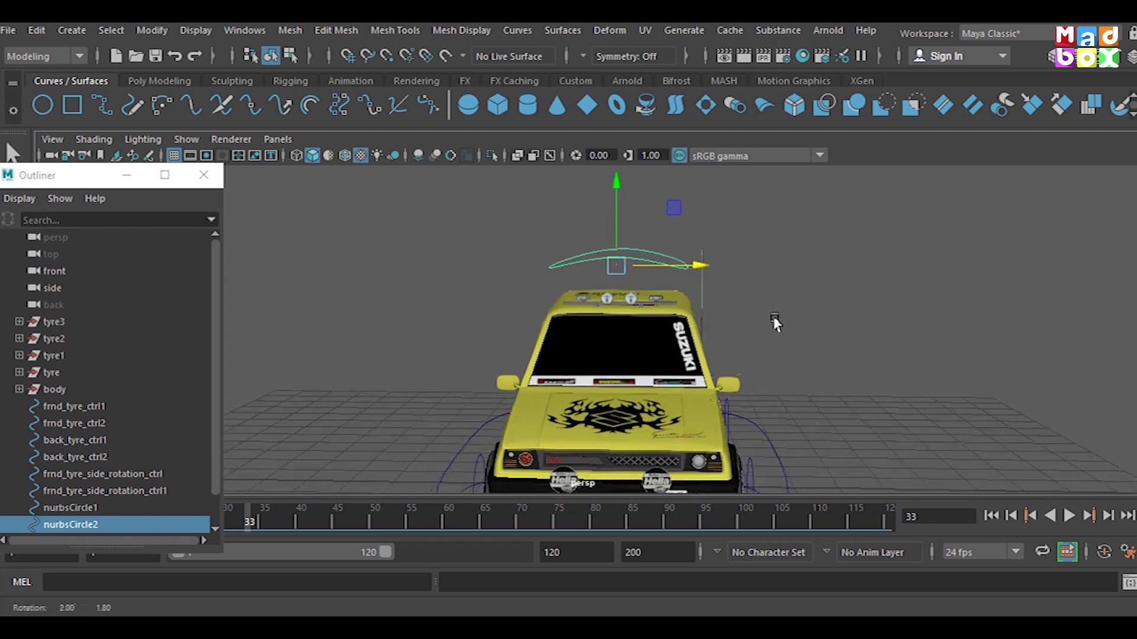
{"action": "left_click", "coordinate": [926, 342]}
{"action": "right_click_drag", "start_coordinate": [926, 342], "coordinate": [756, 386], "text": "alt"}
{"action": "mouse_move", "coordinate": [756, 386]}
{"action": "left_mouse_down", "text": "alt"}
{"action": "mouse_move", "coordinate": [808, 371]}
{"action": "mouse_move", "coordinate": [740, 430]}
{"action": "left_mouse_up", "text": "alt"}
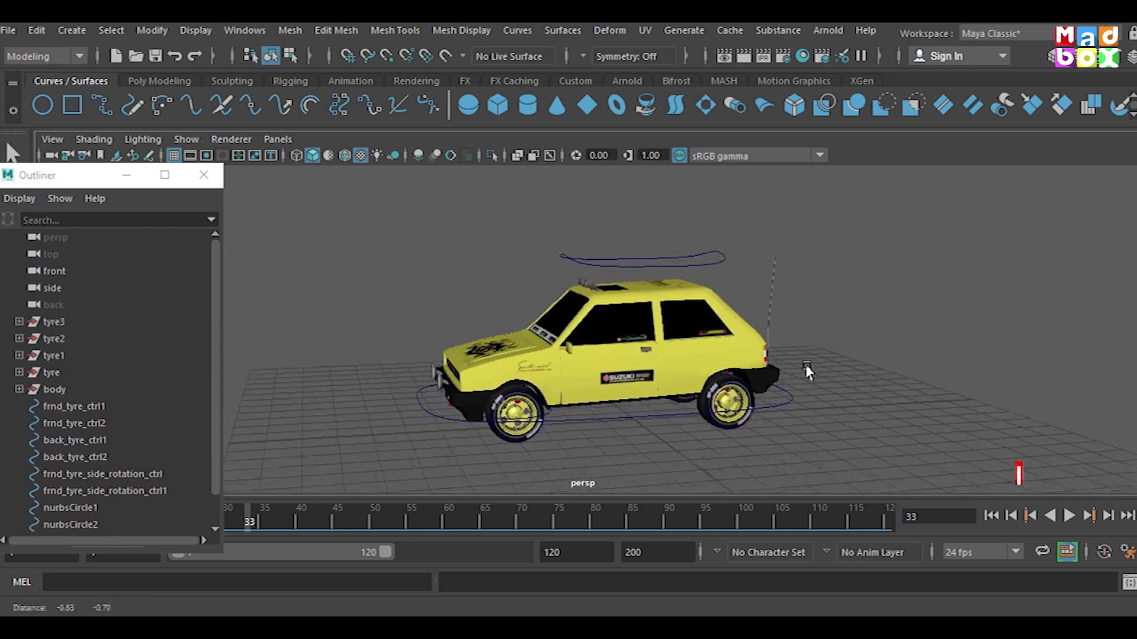
{"action": "left_click_drag", "start_coordinate": [92, 181], "coordinate": [90, 91]}
{"action": "scroll", "coordinate": [80, 369], "scroll_direction": "down", "scroll_amount": 1}
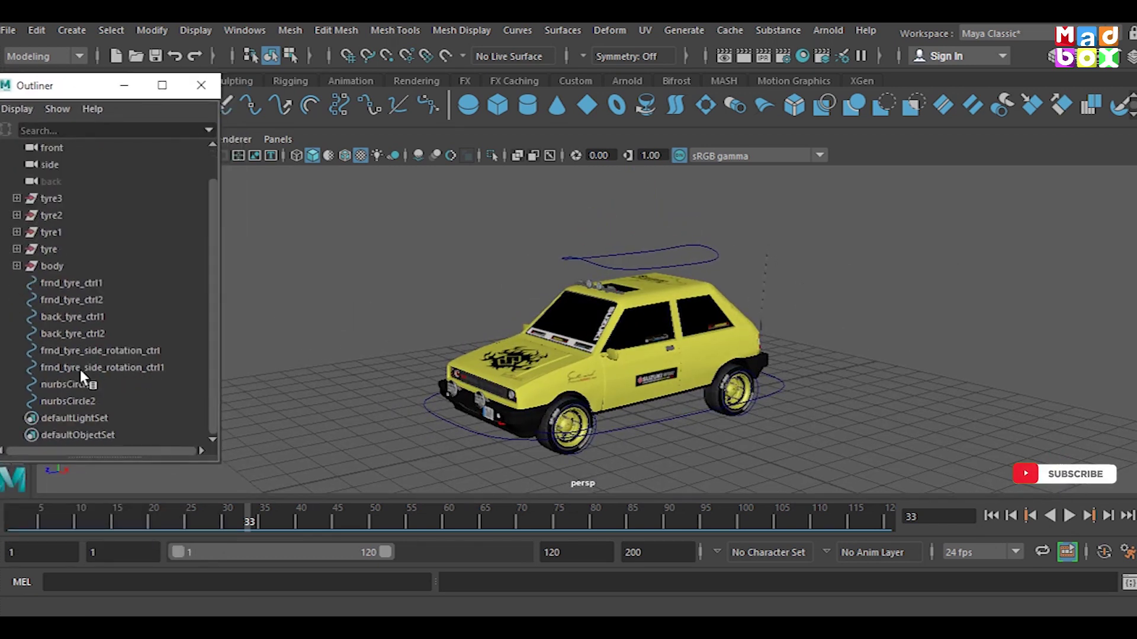
- Rename nurbsCircle1 to main_ctrl and nurbsCircle2 to body_rotation_ctrl in the Outliner
{"action": "left_click", "coordinate": [65, 400]}
{"action": "double_click", "coordinate": [74, 385]}
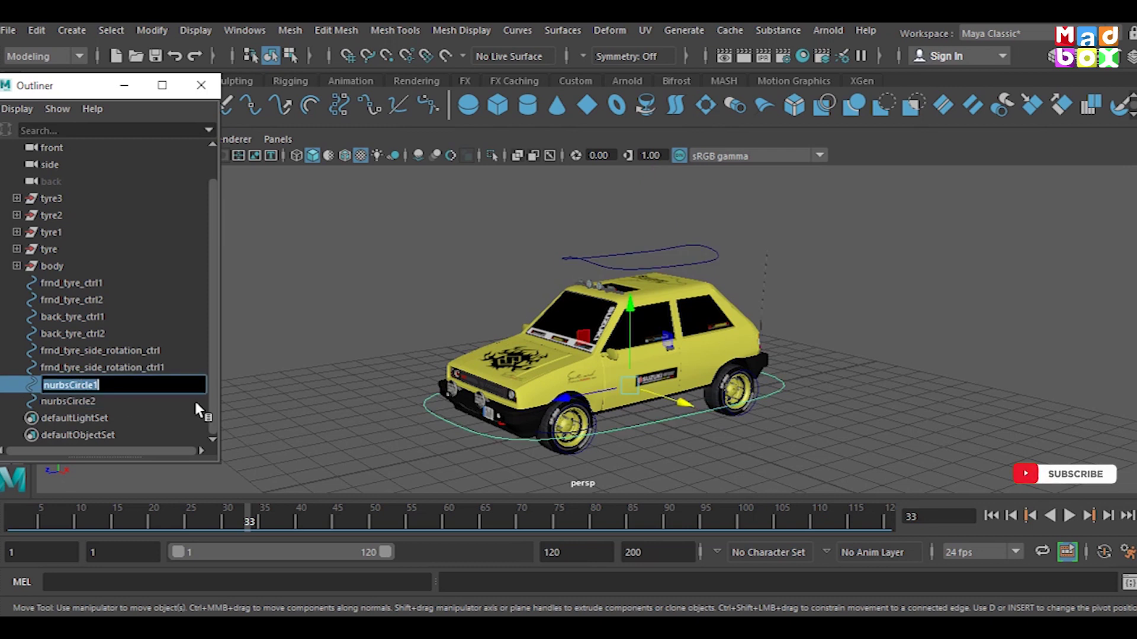
{"action": "type", "text": "main_ctrl"}
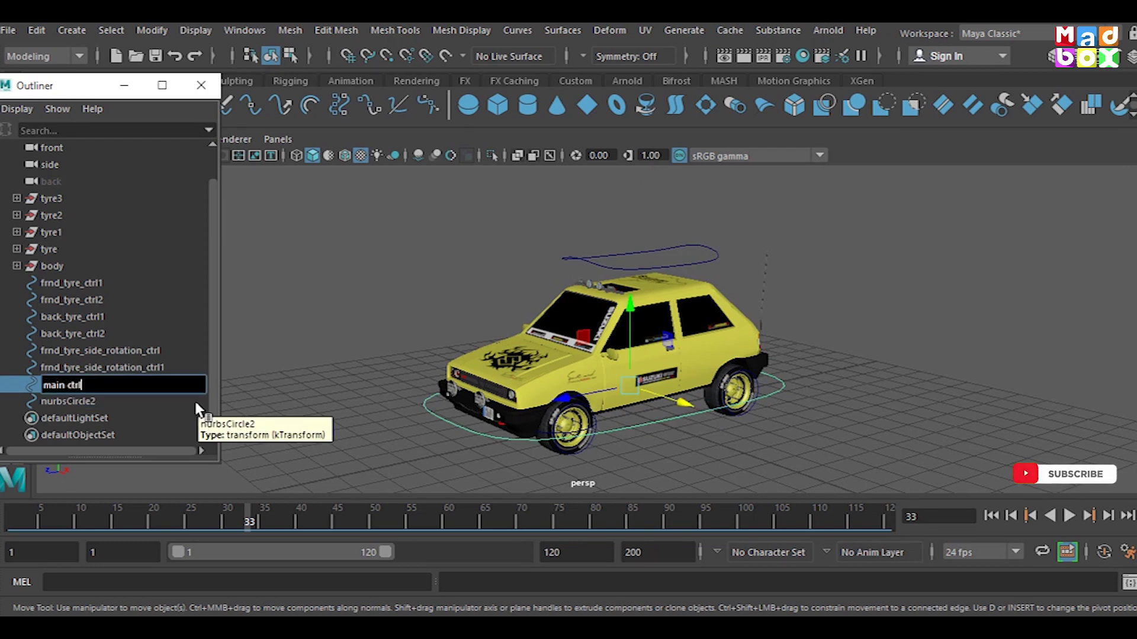
{"action": "key", "text": "Return"}
{"action": "double_click", "coordinate": [153, 401]}
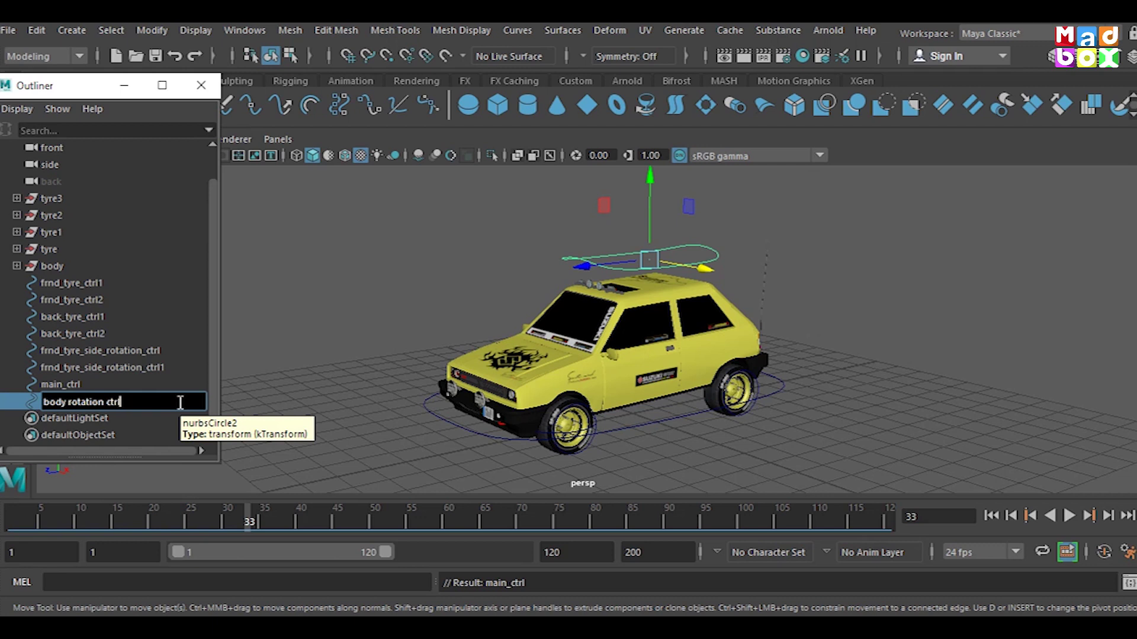
{"action": "key", "text": "Return"}
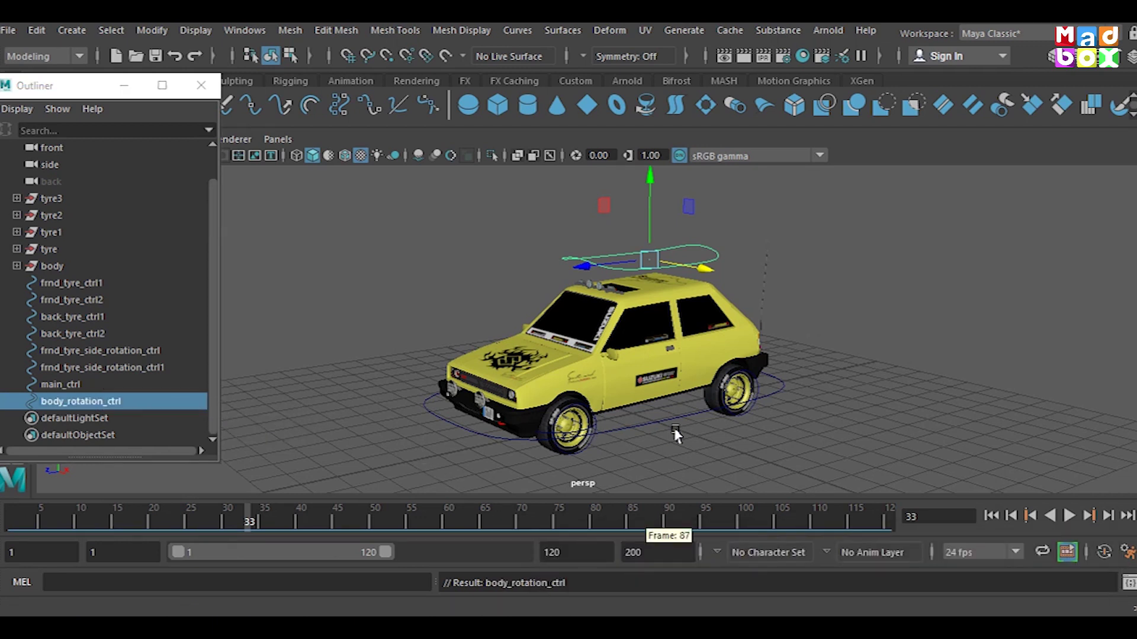
- Orbit around the car, selecting main_ctrl and body_rotation_ctrl to inspect them
{"action": "left_click_drag", "start_coordinate": [662, 435], "coordinate": [675, 447], "text": "alt"}
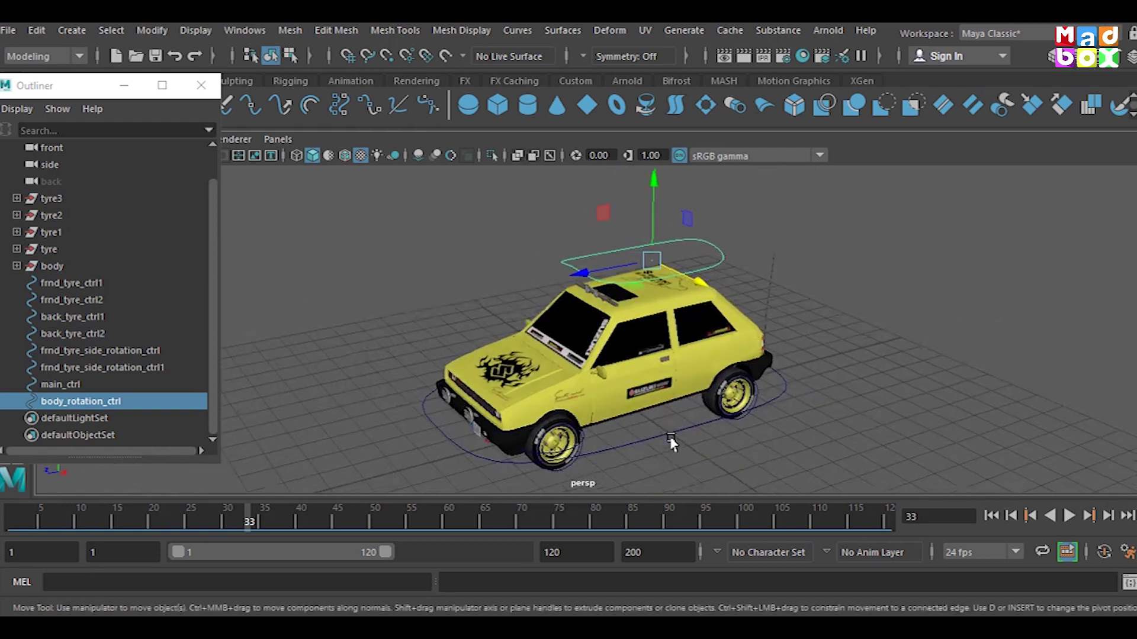
{"action": "left_click", "coordinate": [675, 447]}
{"action": "left_click_drag", "start_coordinate": [672, 449], "coordinate": [656, 451], "text": "alt"}
{"action": "left_click", "coordinate": [660, 269]}
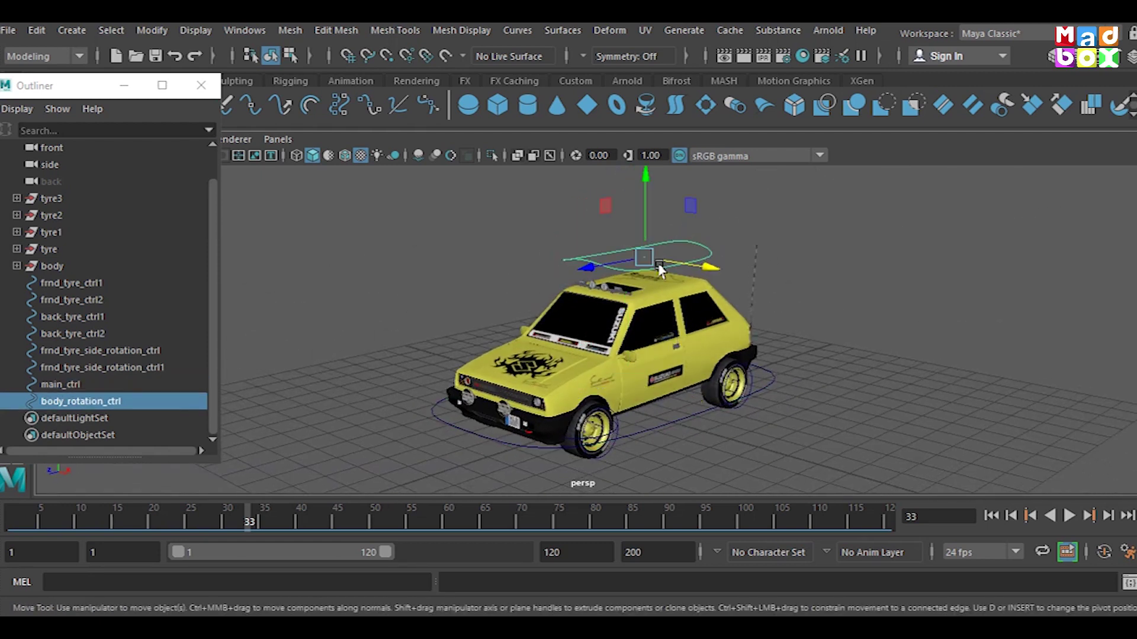
{"action": "left_click_drag", "start_coordinate": [687, 249], "coordinate": [619, 343], "text": "alt"}
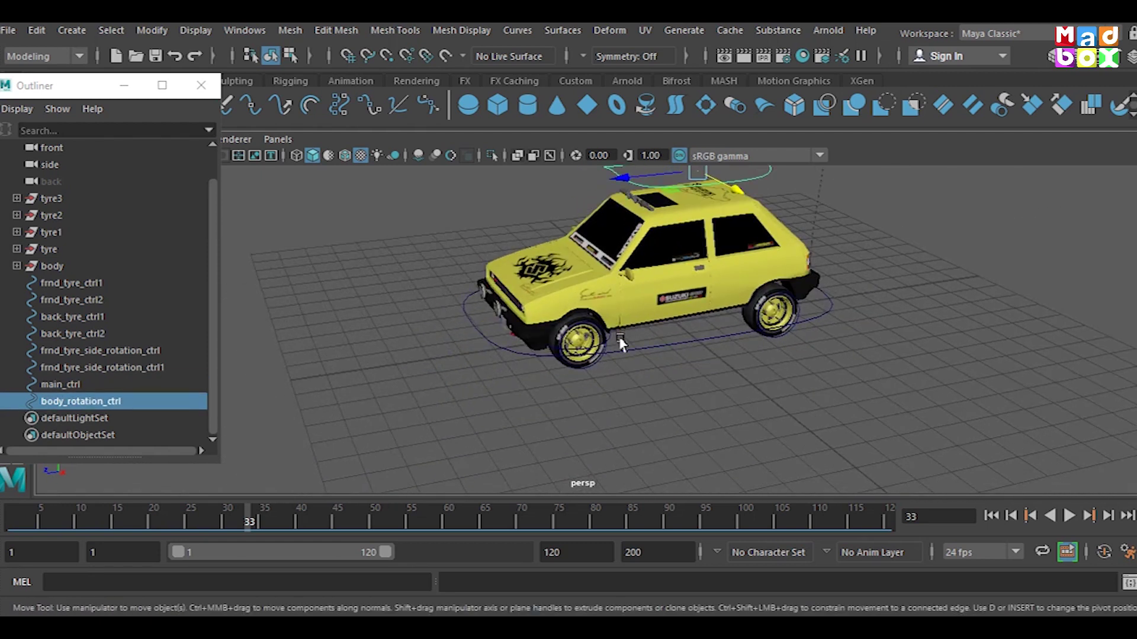
{"action": "scroll", "coordinate": [619, 343], "scroll_direction": "up", "scroll_amount": 4}
- Parent the front tyre under frnd_tyre_ctrl2, test-rotating the control and undoing it
{"action": "left_click", "coordinate": [51, 250]}
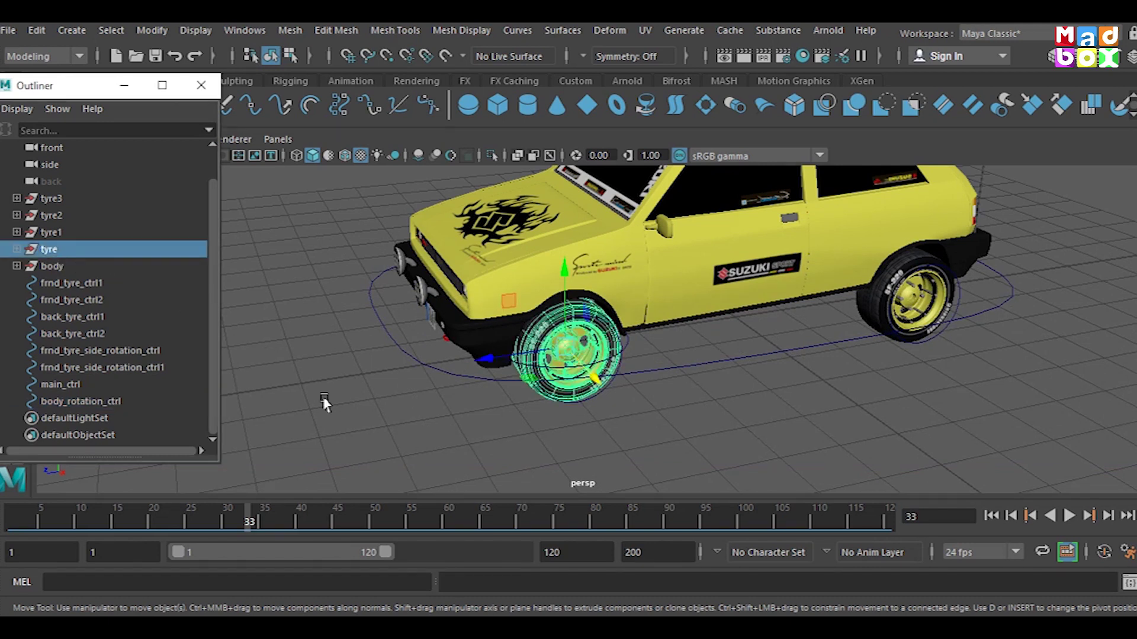
{"action": "scroll", "coordinate": [710, 394], "scroll_direction": "up", "scroll_amount": 3}
{"action": "mouse_move", "coordinate": [710, 393]}
{"action": "left_mouse_down", "text": "alt"}
{"action": "mouse_move", "coordinate": [679, 300]}
{"action": "mouse_move", "coordinate": [698, 384]}
{"action": "left_mouse_up", "text": "alt"}
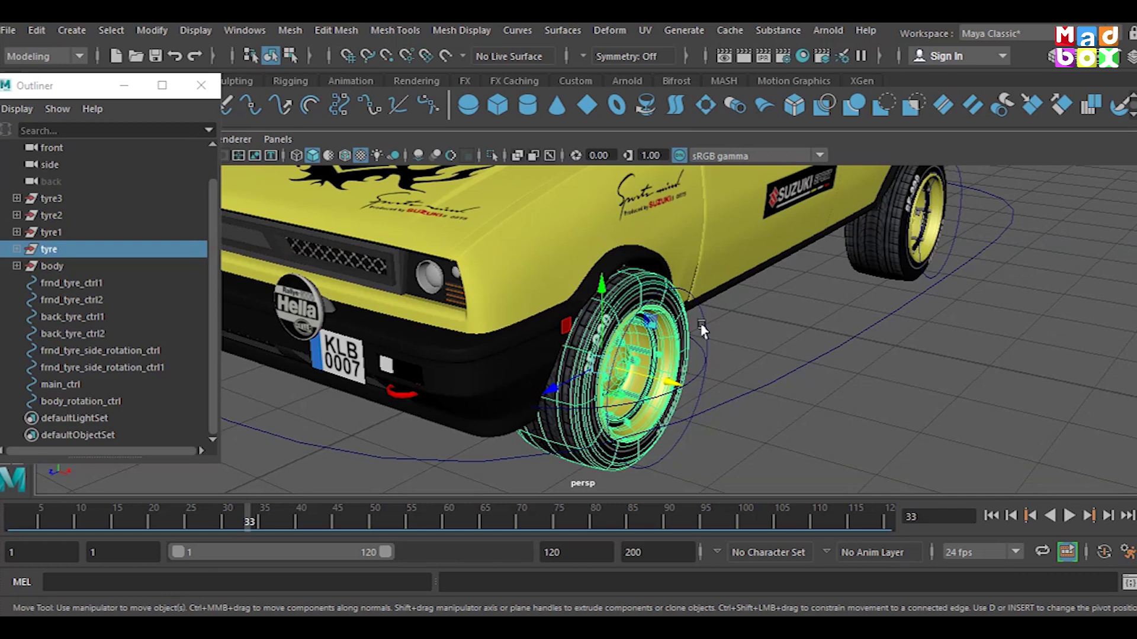
{"action": "left_click", "coordinate": [704, 325]}
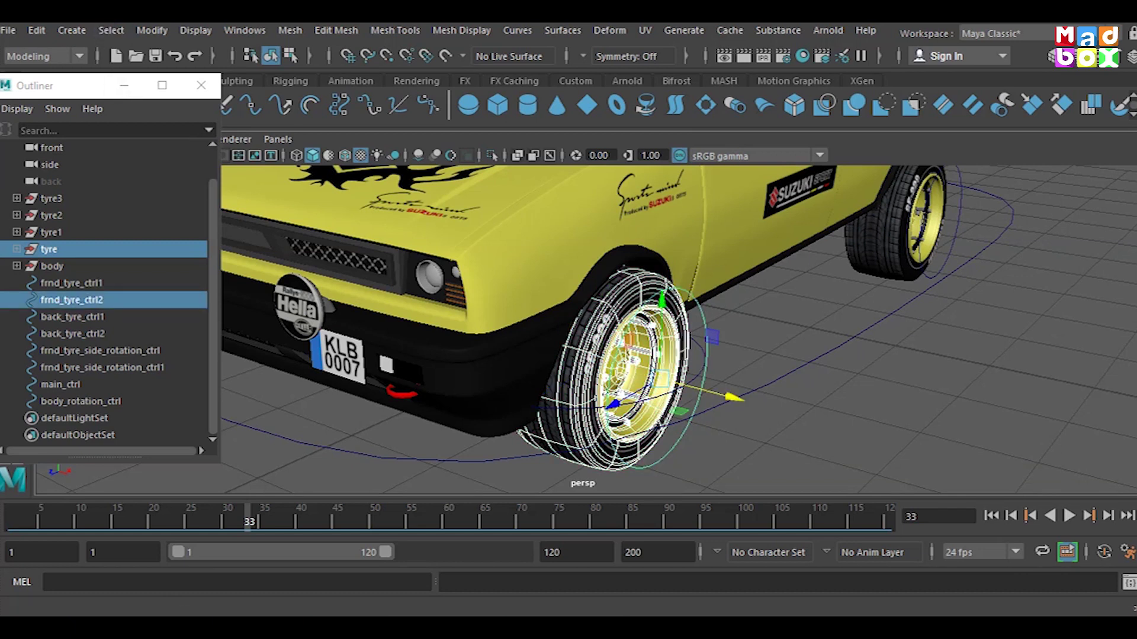
{"action": "left_click", "coordinate": [37, 30]}
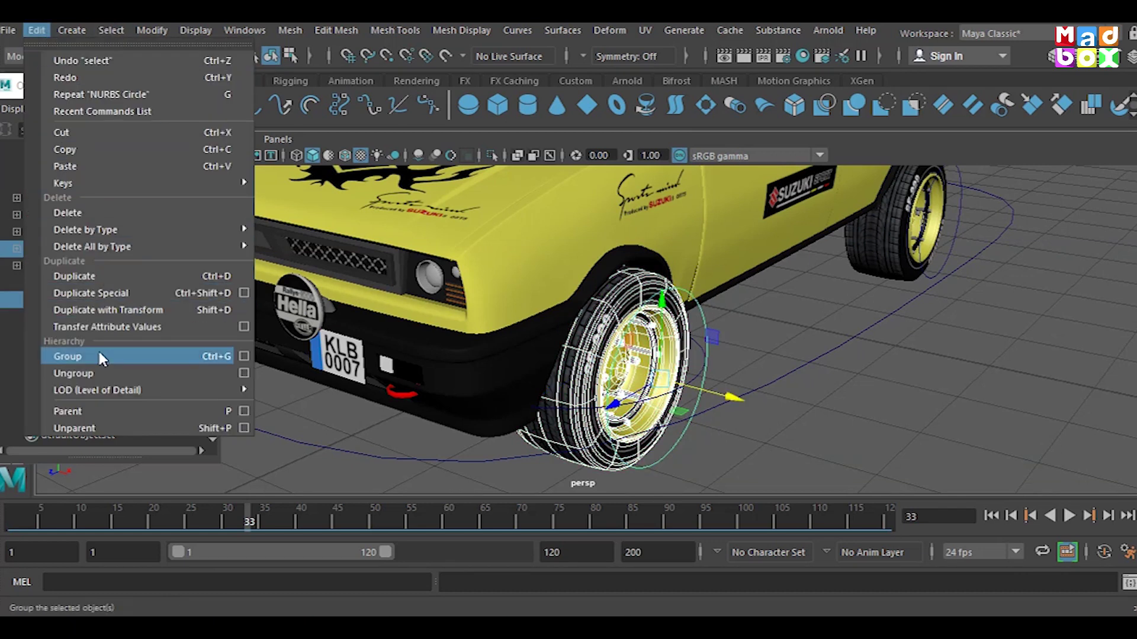
{"action": "left_click", "coordinate": [94, 410]}
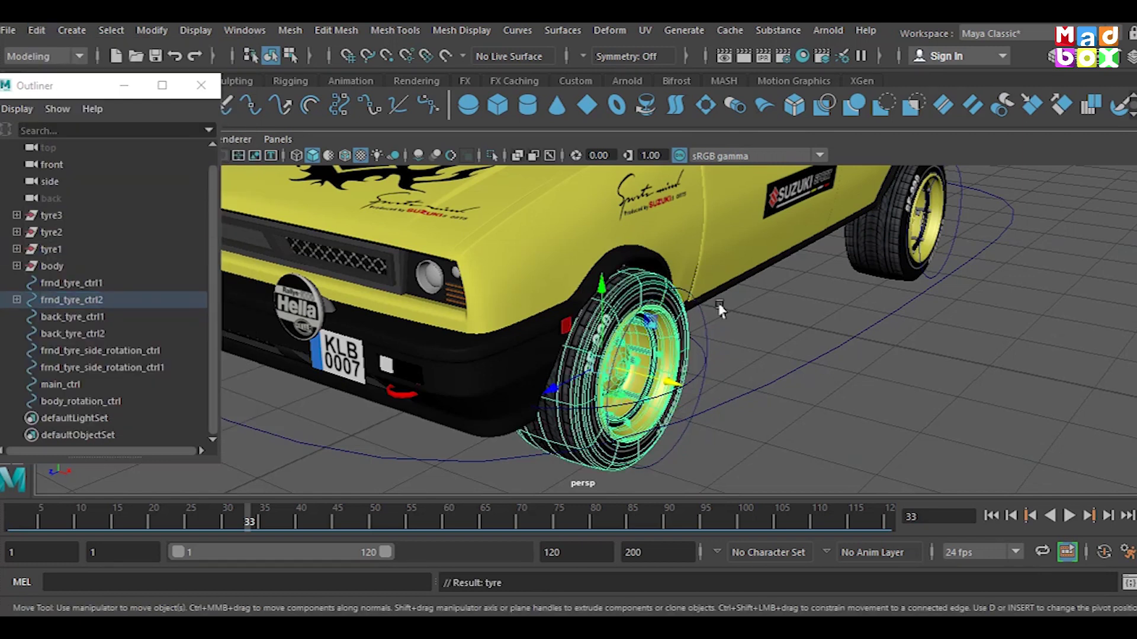
{"action": "left_click", "coordinate": [701, 335]}
{"action": "key", "text": "e"}
{"action": "mouse_move", "coordinate": [700, 335]}
{"action": "left_mouse_down"}
{"action": "mouse_move", "coordinate": [631, 356]}
{"action": "mouse_move", "coordinate": [645, 320]}
{"action": "left_mouse_up"}
{"action": "key", "text": "ctrl+z"}
- Parent frnd_tyre_ctrl2 under frnd_tyre_side_rotation_ctrl1
{"action": "left_click", "coordinate": [747, 323]}
{"action": "mouse_move", "coordinate": [751, 318]}
{"action": "left_mouse_down", "text": "alt"}
{"action": "mouse_move", "coordinate": [740, 286]}
{"action": "mouse_move", "coordinate": [744, 312]}
{"action": "mouse_move", "coordinate": [721, 323]}
{"action": "left_mouse_up", "text": "alt"}
{"action": "left_click", "coordinate": [721, 322]}
{"action": "key", "text": "q"}
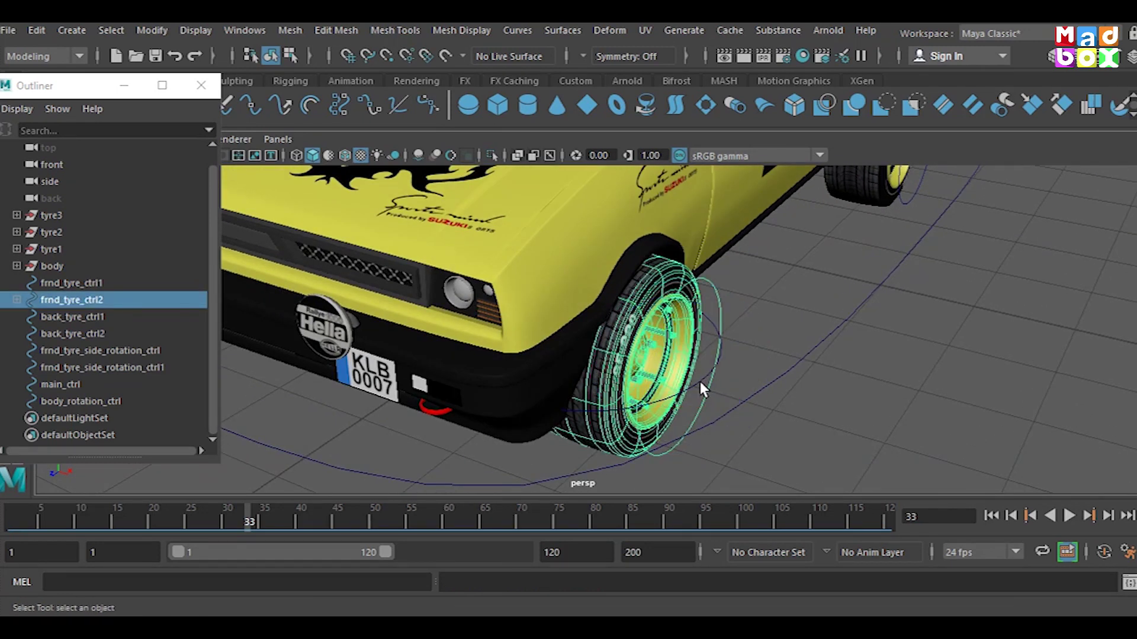
{"action": "left_click", "coordinate": [699, 382], "text": "shift"}
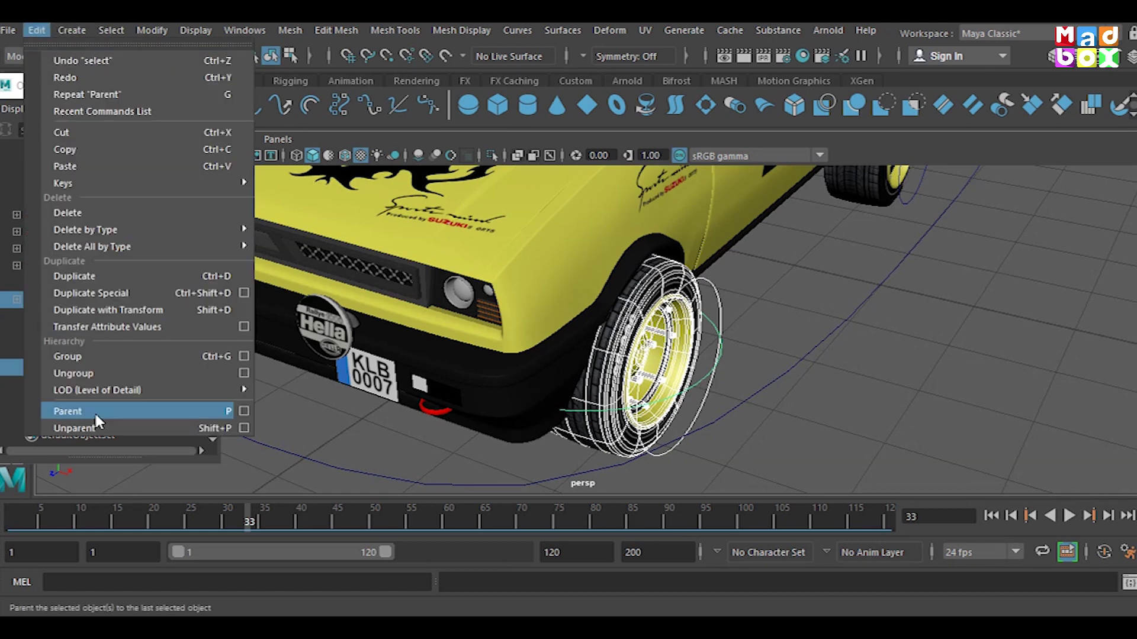
{"action": "left_click", "coordinate": [94, 411]}
- Test-rotate the side-rotation and tyre controls to check the wheel follows, then undo
{"action": "left_click", "coordinate": [712, 378]}
{"action": "key", "text": "e"}
{"action": "mouse_move", "coordinate": [630, 376]}
{"action": "left_mouse_down"}
{"action": "mouse_move", "coordinate": [651, 374]}
{"action": "mouse_move", "coordinate": [665, 324]}
{"action": "left_mouse_up"}
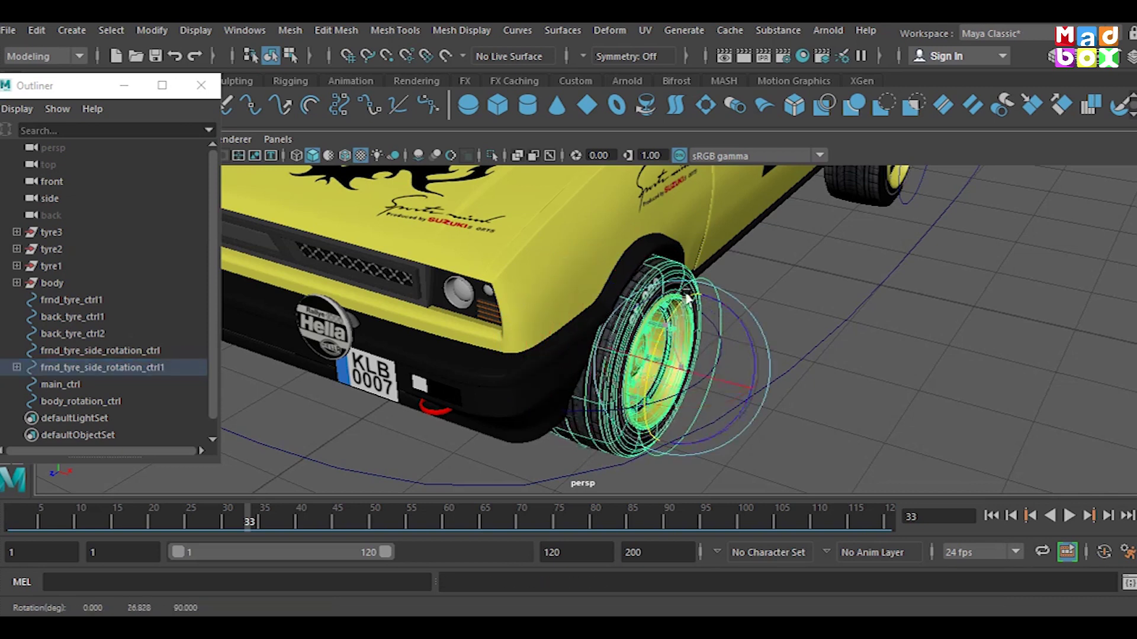
{"action": "left_click", "coordinate": [773, 331]}
{"action": "left_click", "coordinate": [701, 384]}
{"action": "left_click_drag", "start_coordinate": [604, 380], "coordinate": [636, 382]}
{"action": "left_click", "coordinate": [697, 290]}
{"action": "key", "text": "ctrl+z"}
{"action": "key", "text": "ctrl+z"}
{"action": "key", "text": "ctrl+z"}
{"action": "key", "text": "ctrl+z"}
{"action": "key", "text": "ctrl+z"}
{"action": "key", "text": "ctrl+z"}
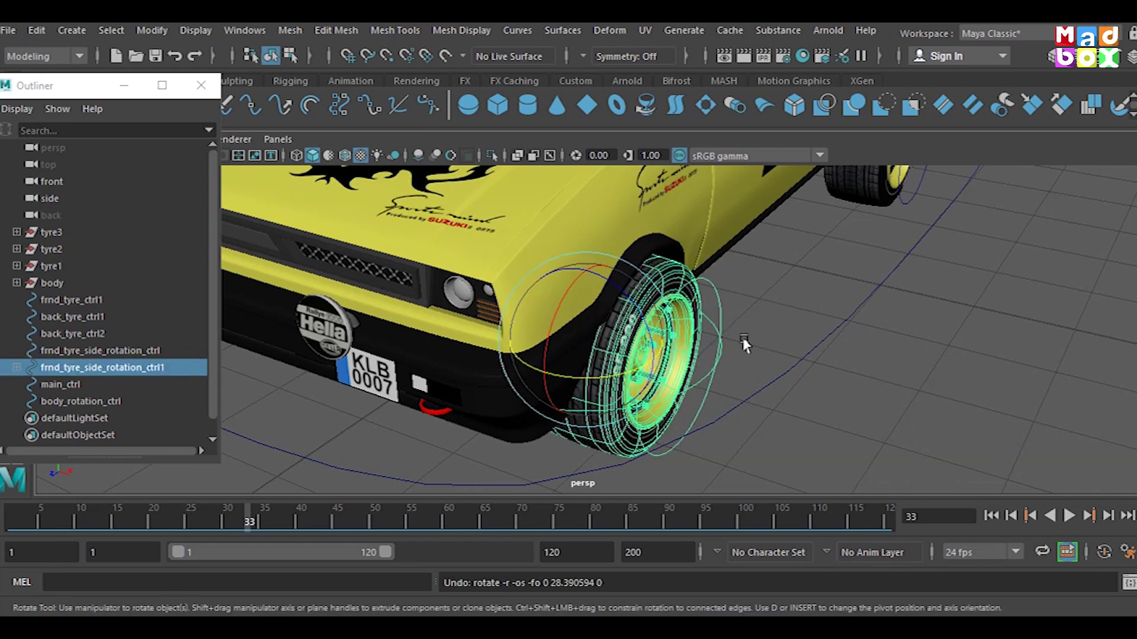
{"action": "left_click", "coordinate": [748, 381]}
{"action": "mouse_move", "coordinate": [749, 381]}
{"action": "left_mouse_down", "text": "alt"}
{"action": "mouse_move", "coordinate": [815, 322]}
{"action": "mouse_move", "coordinate": [928, 317]}
{"action": "mouse_move", "coordinate": [740, 319]}
{"action": "left_mouse_up", "text": "alt"}
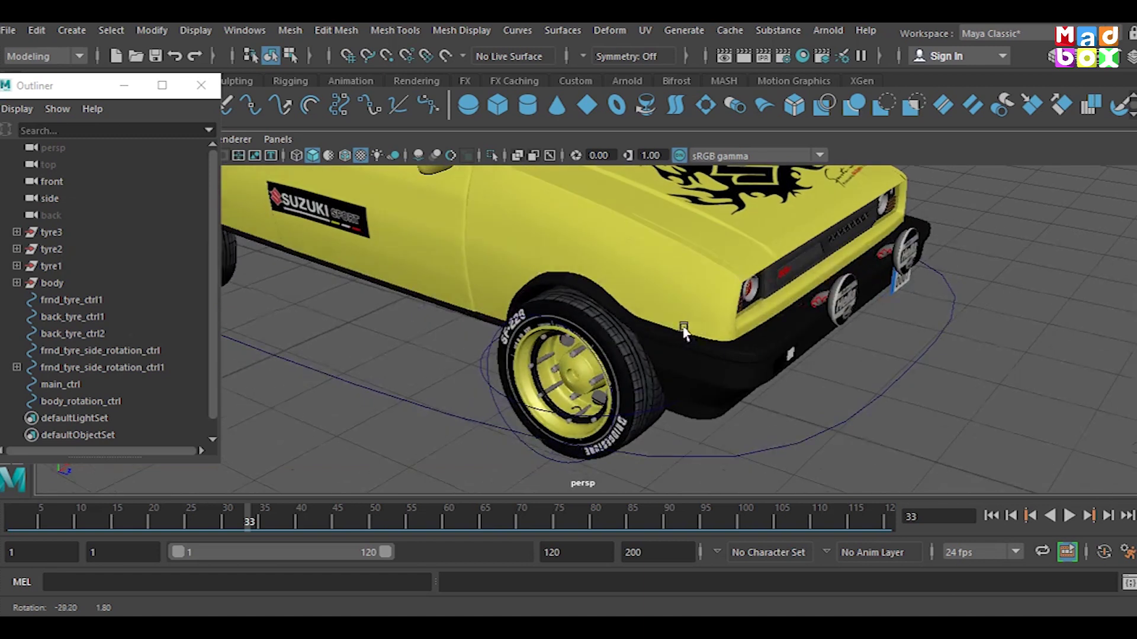
- Parent tyre1 under frnd_tyre_ctrl1, test-rotating the control and undoing it
{"action": "left_click", "coordinate": [58, 265]}
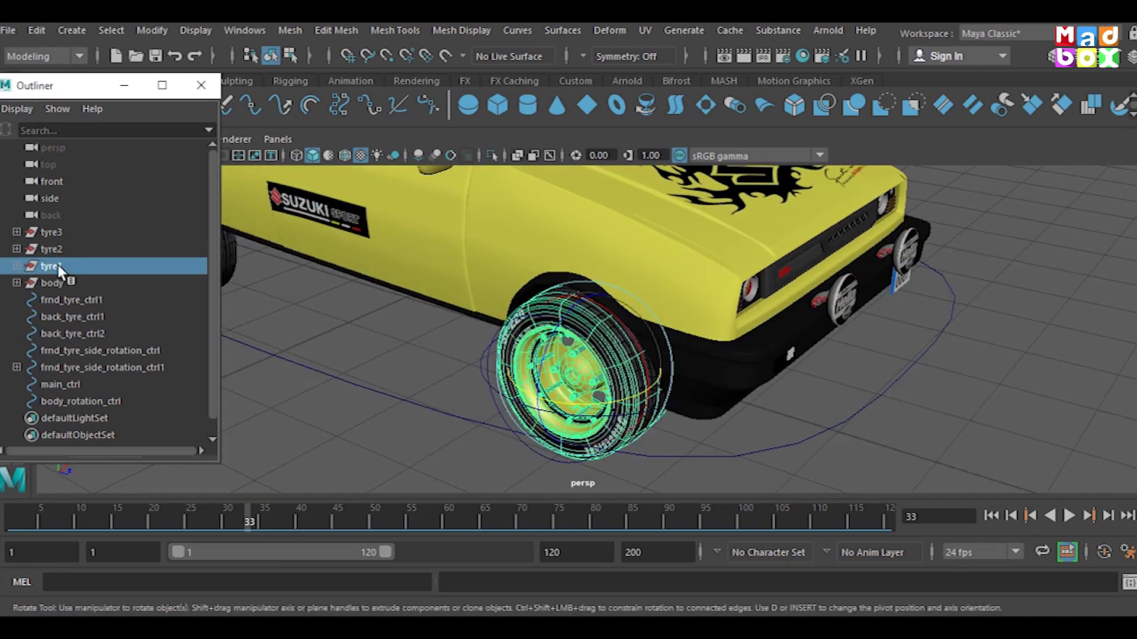
{"action": "left_click_drag", "start_coordinate": [474, 393], "coordinate": [415, 290], "text": "alt"}
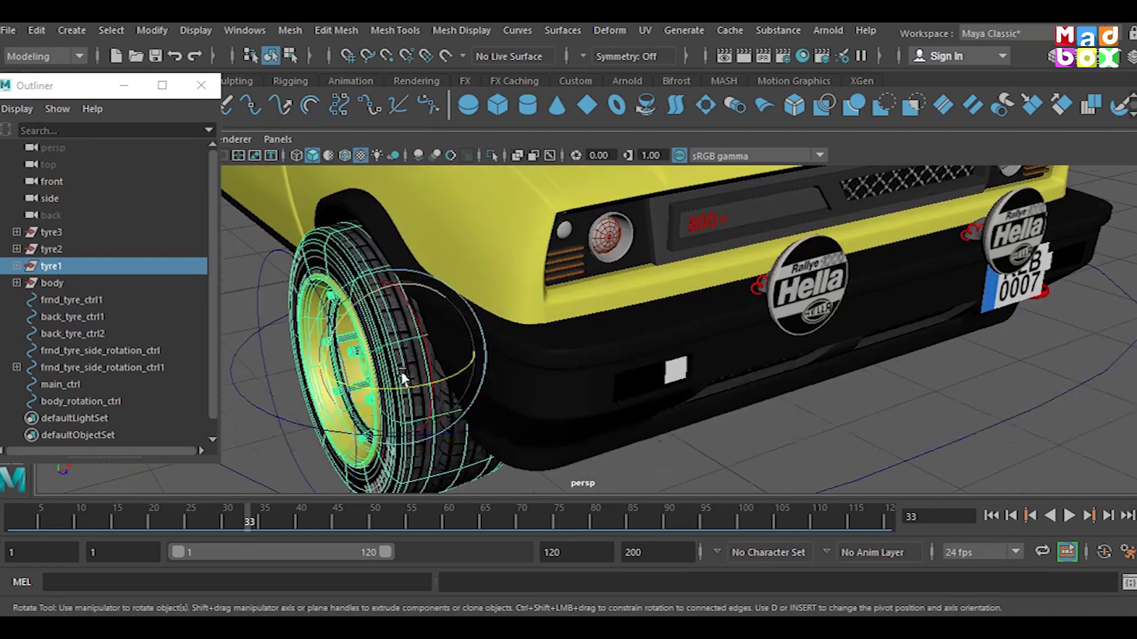
{"action": "left_click", "coordinate": [372, 283]}
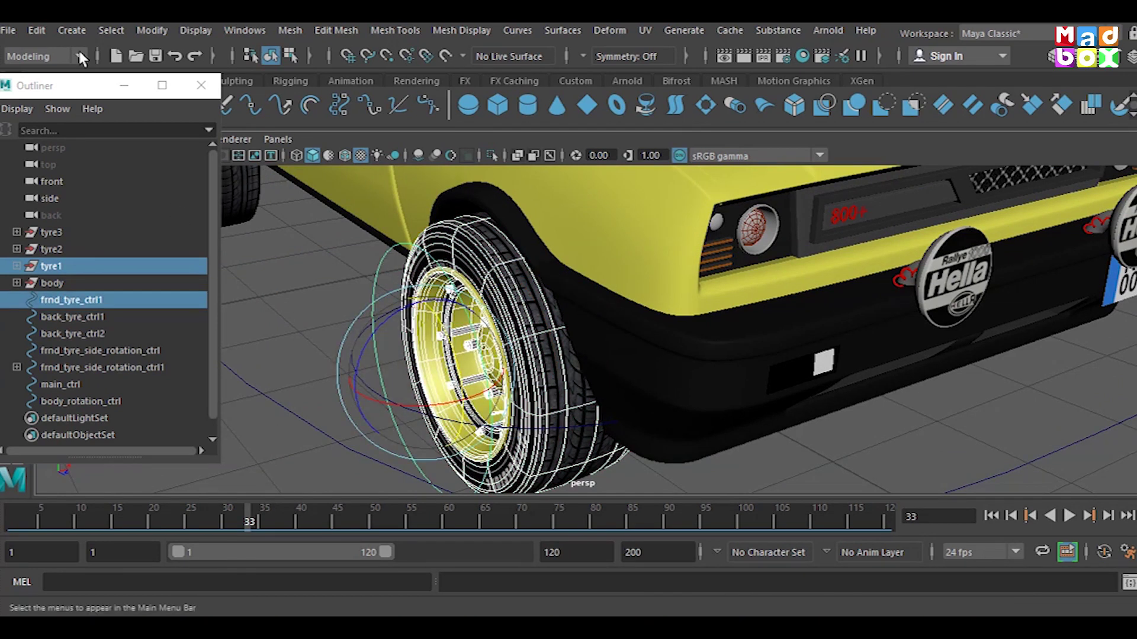
{"action": "left_click", "coordinate": [36, 31]}
{"action": "left_click", "coordinate": [128, 411]}
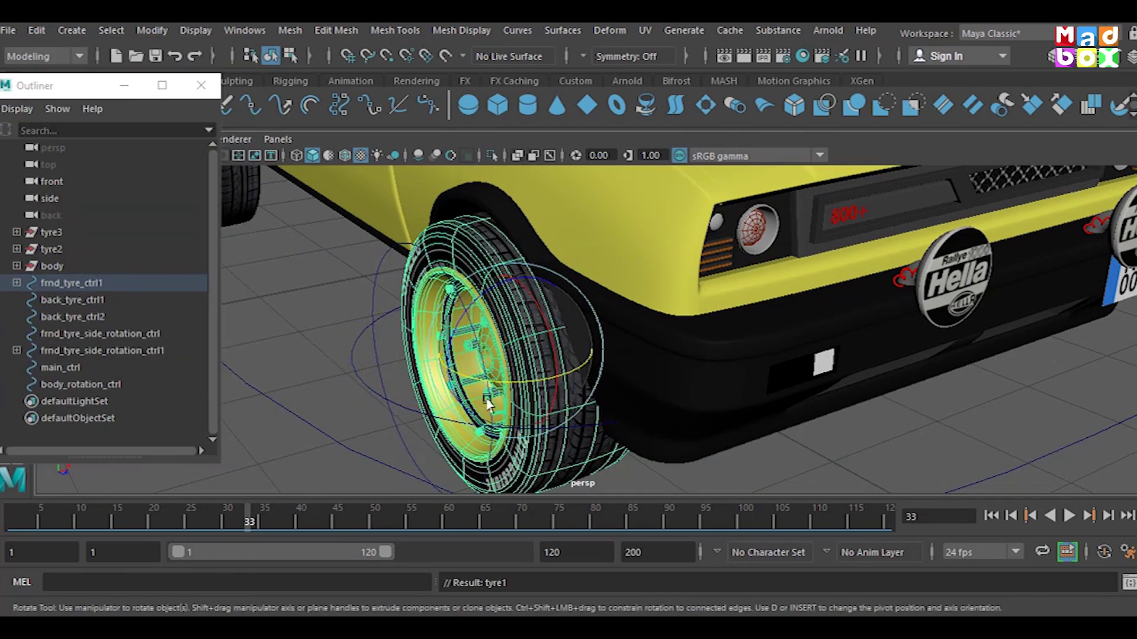
{"action": "left_click", "coordinate": [362, 268]}
{"action": "left_click_drag", "start_coordinate": [394, 328], "coordinate": [398, 336]}
{"action": "key", "text": "ctrl+z"}
- Parent frnd_tyre_ctrl1 under frnd_tyre_side_rotation_ctrl
{"action": "left_click", "coordinate": [359, 277]}
{"action": "key", "text": "w"}
{"action": "left_click", "coordinate": [350, 359], "text": "shift"}
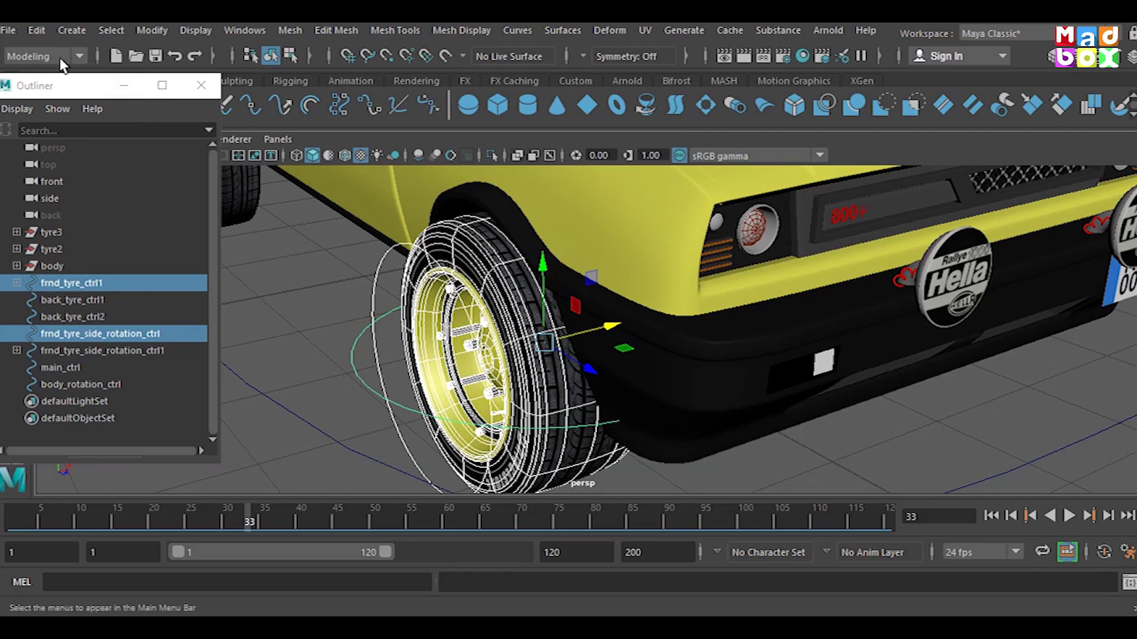
{"action": "left_click", "coordinate": [37, 29]}
{"action": "left_click", "coordinate": [111, 411]}
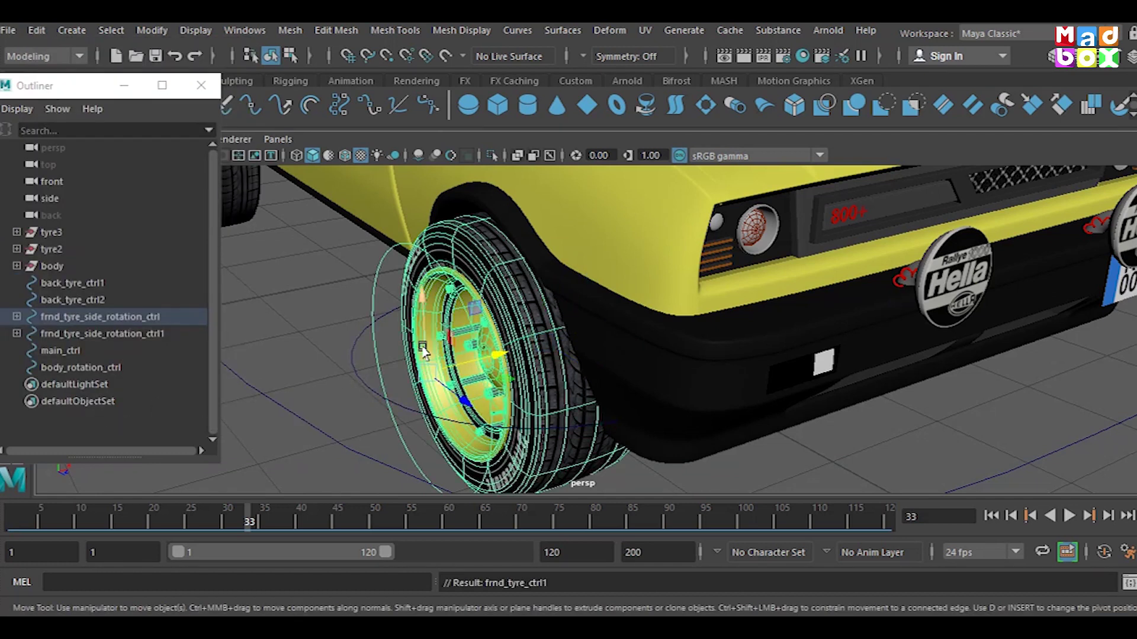
{"action": "left_click_drag", "start_coordinate": [425, 355], "coordinate": [442, 357], "text": "alt"}
{"action": "key", "text": "e"}
{"action": "key", "text": "ctrl+z"}
- Parent rear tyre3 under back_tyre_ctrl2 using P
{"action": "mouse_move", "coordinate": [508, 368]}
{"action": "left_mouse_down", "text": "alt"}
{"action": "mouse_move", "coordinate": [386, 322]}
{"action": "mouse_move", "coordinate": [548, 315]}
{"action": "mouse_move", "coordinate": [496, 309]}
{"action": "left_mouse_up", "text": "alt"}
{"action": "left_click", "coordinate": [52, 232]}
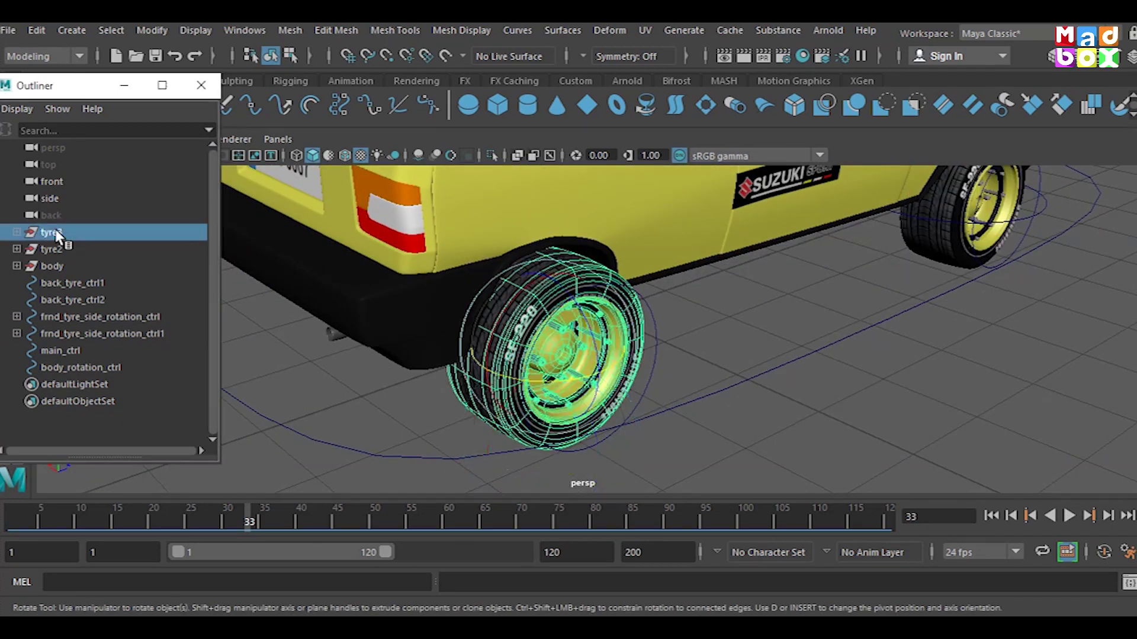
{"action": "left_click", "coordinate": [649, 364], "text": "shift"}
{"action": "key", "text": "p"}
{"action": "mouse_move", "coordinate": [673, 350]}
{"action": "left_mouse_down", "text": "alt"}
{"action": "mouse_move", "coordinate": [526, 370]}
{"action": "mouse_move", "coordinate": [610, 334]}
{"action": "mouse_move", "coordinate": [441, 363]}
{"action": "mouse_move", "coordinate": [634, 368]}
{"action": "left_mouse_up", "text": "alt"}
{"action": "left_click", "coordinate": [610, 334]}
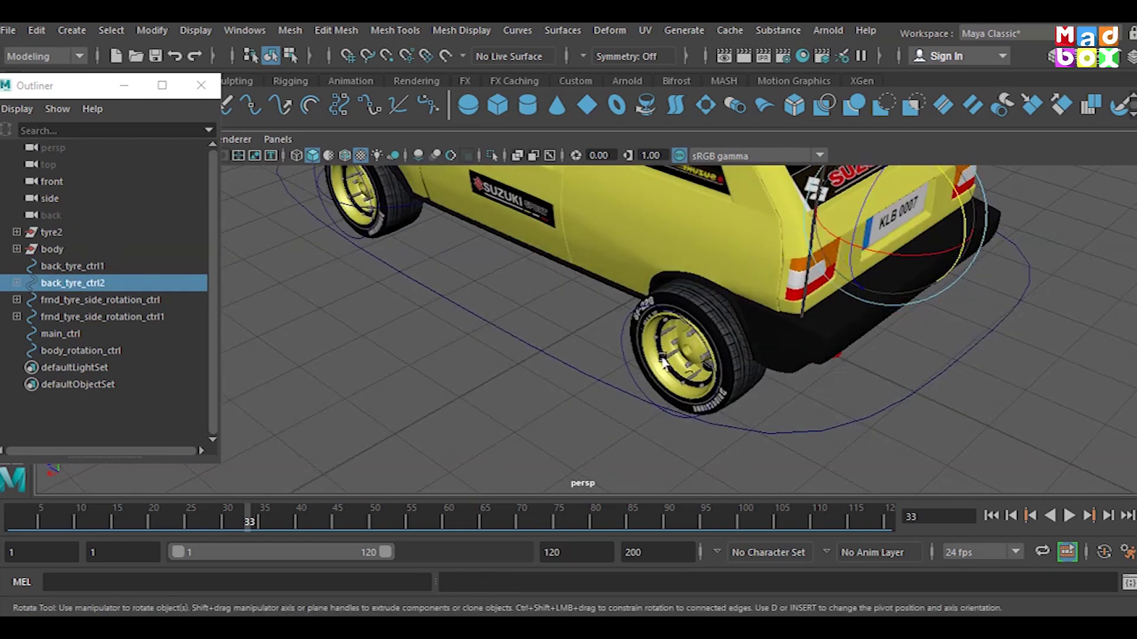
- Parent tyre2 under back_tyre_ctrl1 using P
{"action": "left_click", "coordinate": [51, 232]}
{"action": "key", "text": "q"}
{"action": "left_click", "coordinate": [628, 364], "text": "shift"}
{"action": "key", "text": "p"}
{"action": "left_click", "coordinate": [606, 395]}
{"action": "left_click", "coordinate": [627, 364]}
{"action": "key", "text": "e"}
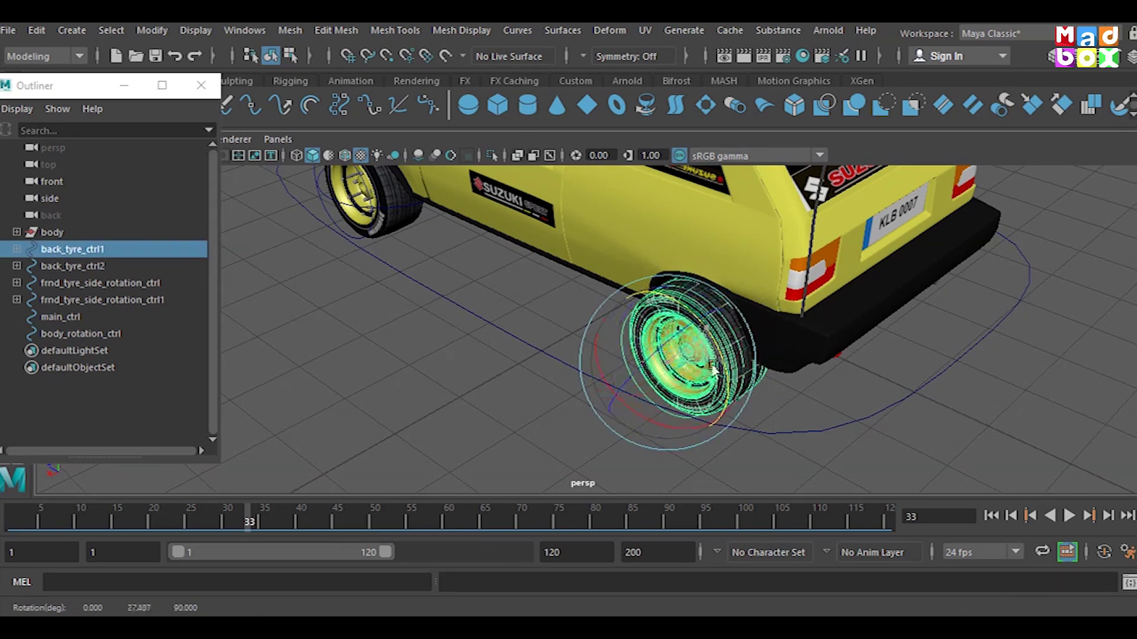
{"action": "mouse_move", "coordinate": [627, 365]}
{"action": "left_mouse_down", "text": "alt"}
{"action": "mouse_move", "coordinate": [672, 338]}
{"action": "mouse_move", "coordinate": [675, 393]}
{"action": "mouse_move", "coordinate": [637, 367]}
{"action": "left_mouse_up", "text": "alt"}
- Parent both front side-rotation controls, frnd_tyre_side_rotation_ctrl1 and frnd_tyre_side_rotation_ctrl, under main_ctrl
{"action": "right_click_drag", "start_coordinate": [637, 367], "coordinate": [660, 348], "text": "alt"}
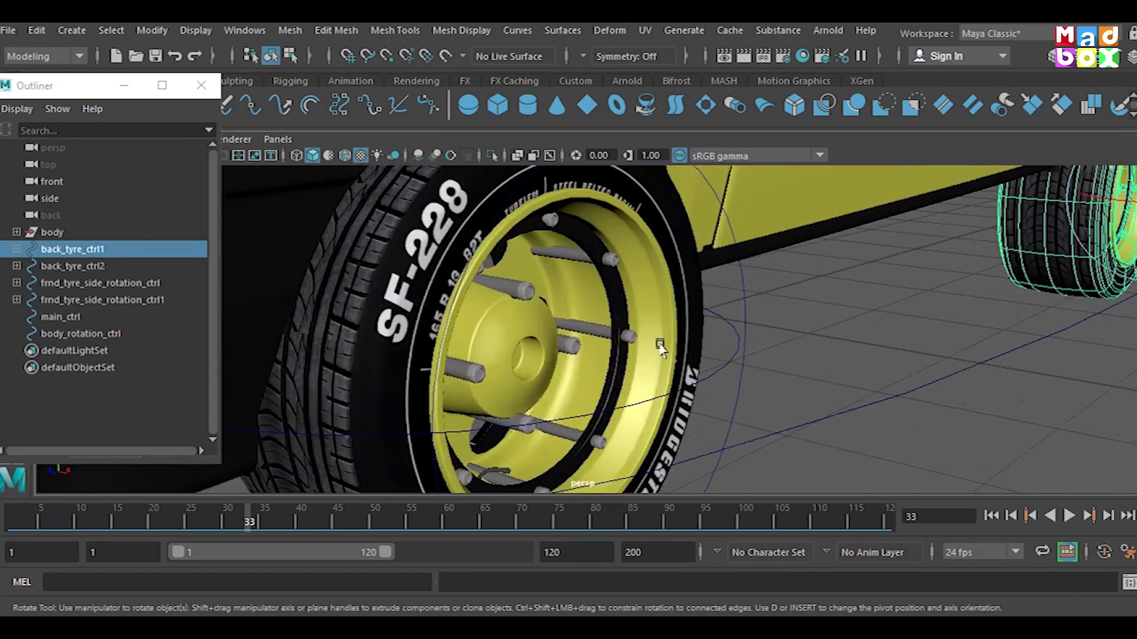
{"action": "left_click", "coordinate": [732, 363]}
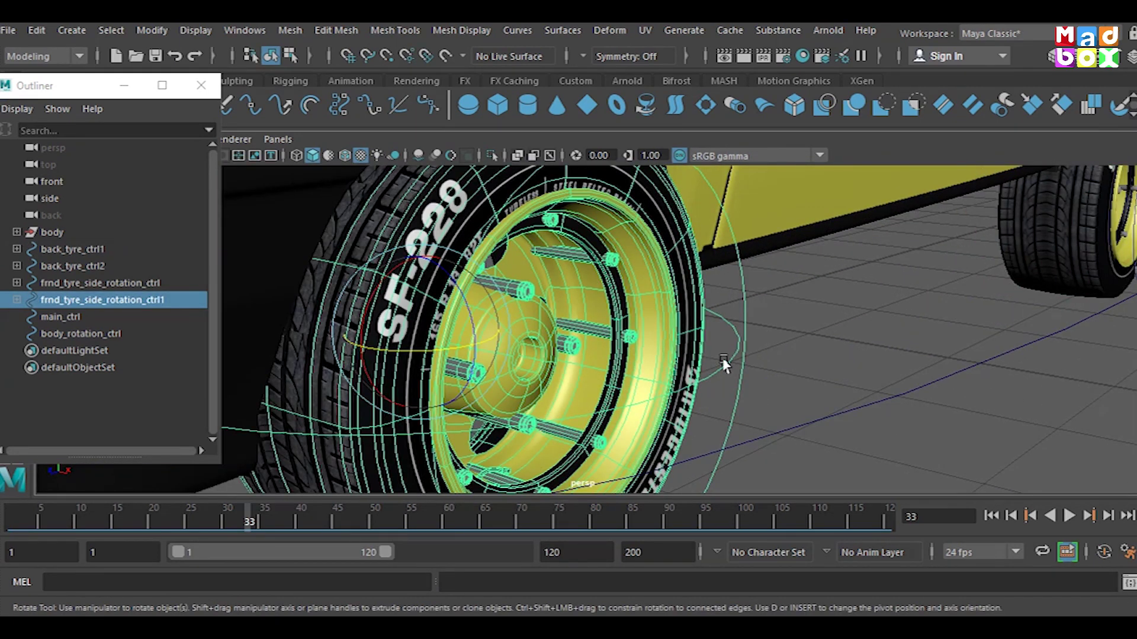
{"action": "left_click", "coordinate": [839, 414], "text": "shift"}
{"action": "right_click_drag", "start_coordinate": [840, 415], "coordinate": [797, 355], "text": "alt"}
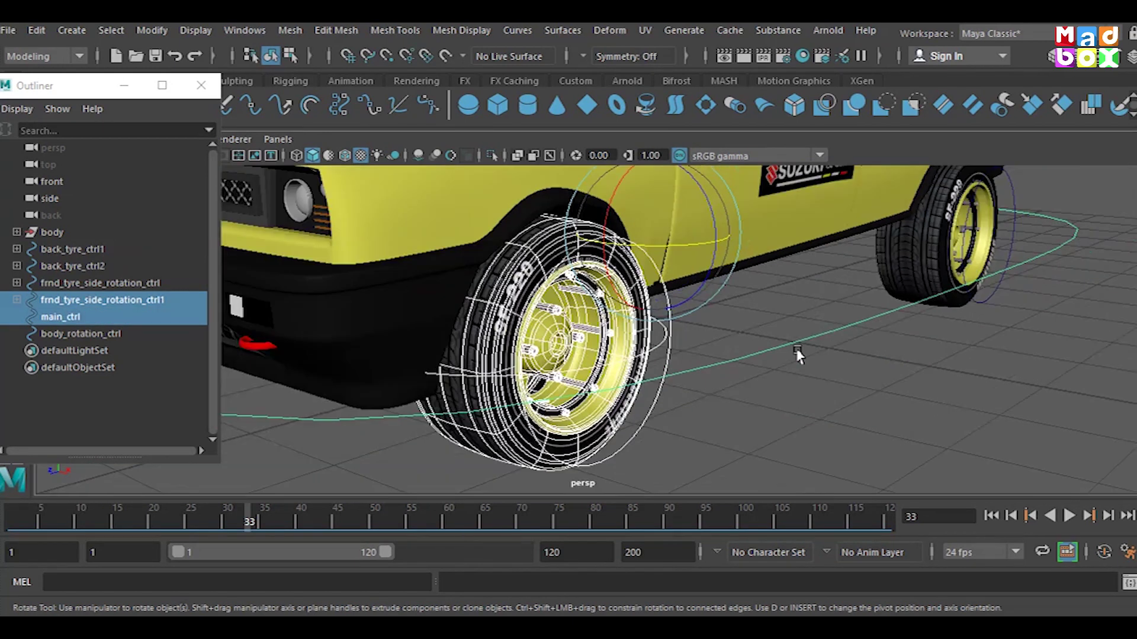
{"action": "left_click", "coordinate": [36, 29]}
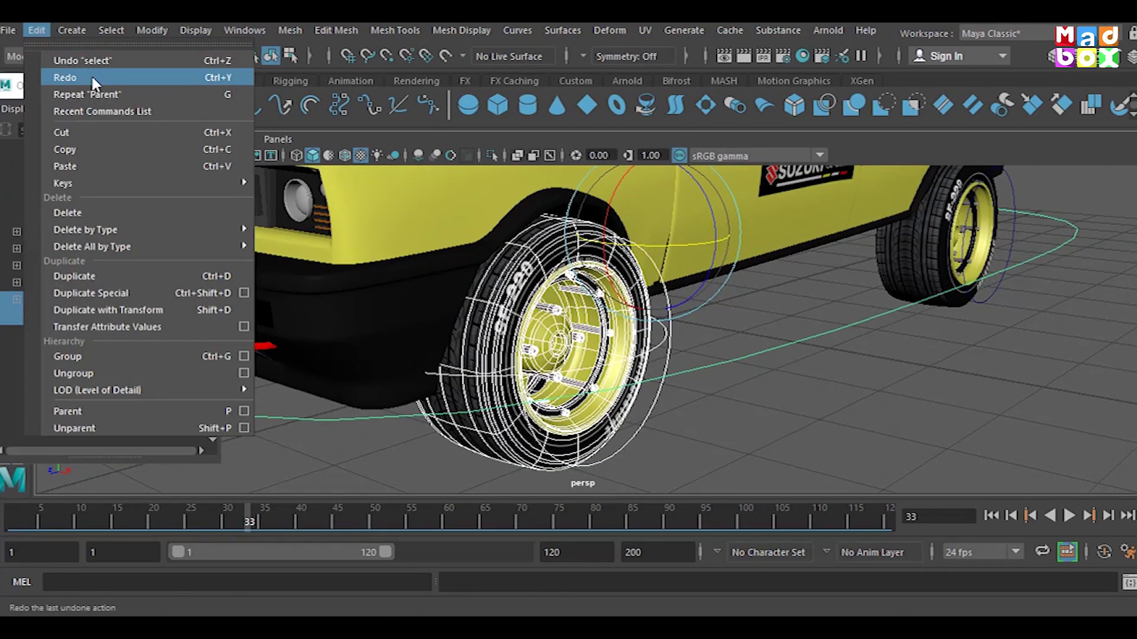
{"action": "left_click", "coordinate": [118, 410]}
{"action": "left_click_drag", "start_coordinate": [402, 274], "coordinate": [518, 296], "text": "alt"}
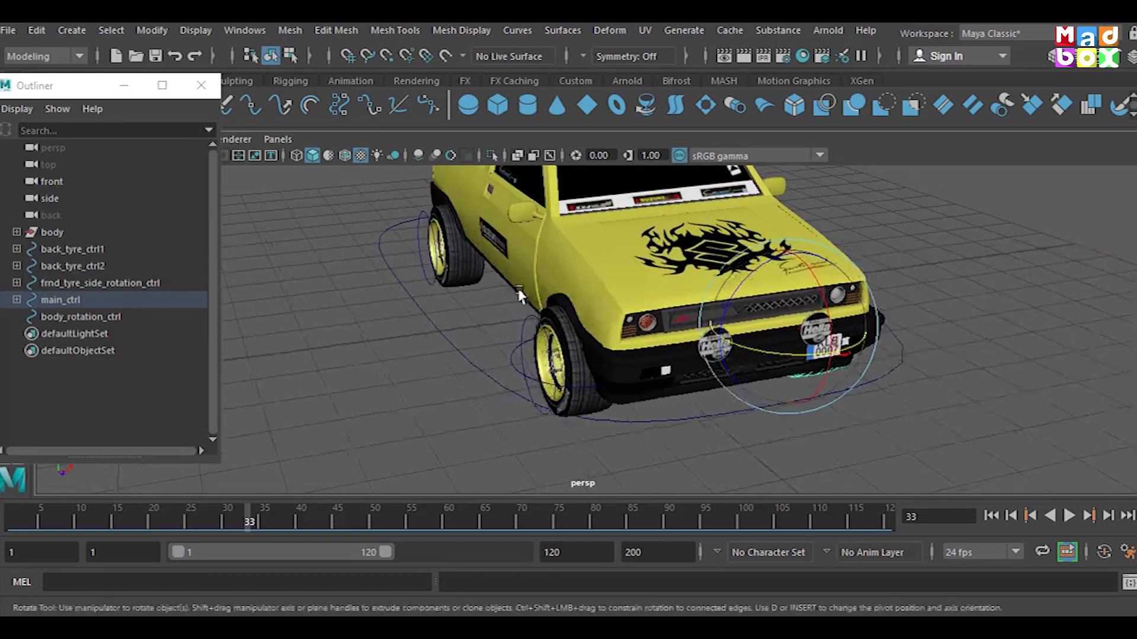
{"action": "left_click", "coordinate": [507, 366]}
{"action": "left_click", "coordinate": [469, 346], "text": "shift"}
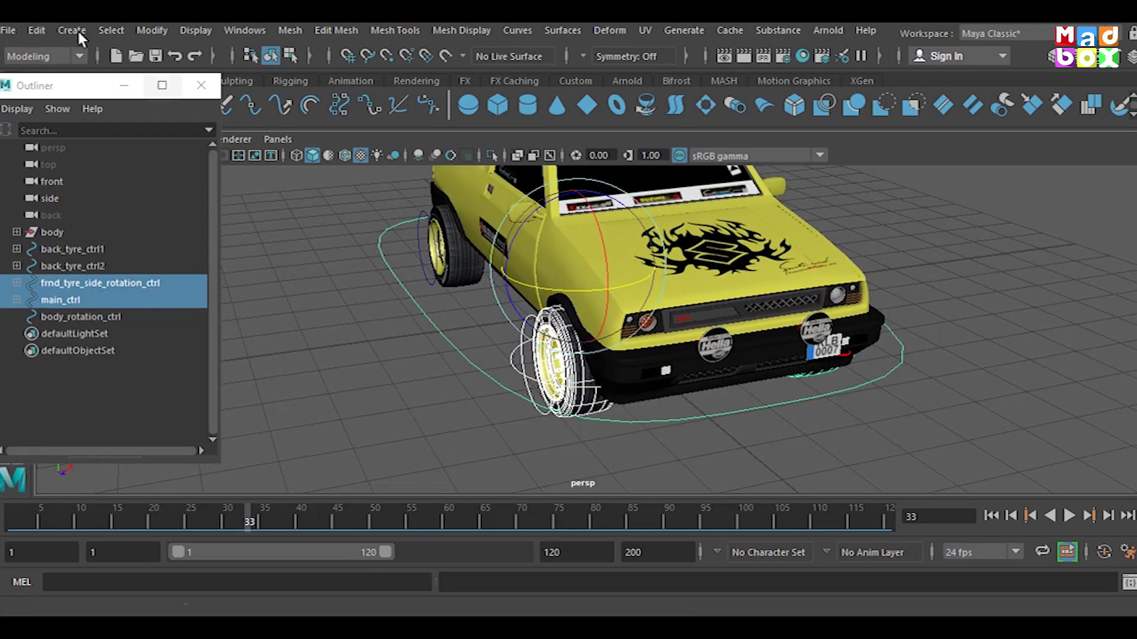
{"action": "left_click", "coordinate": [36, 29]}
{"action": "left_click", "coordinate": [112, 407]}
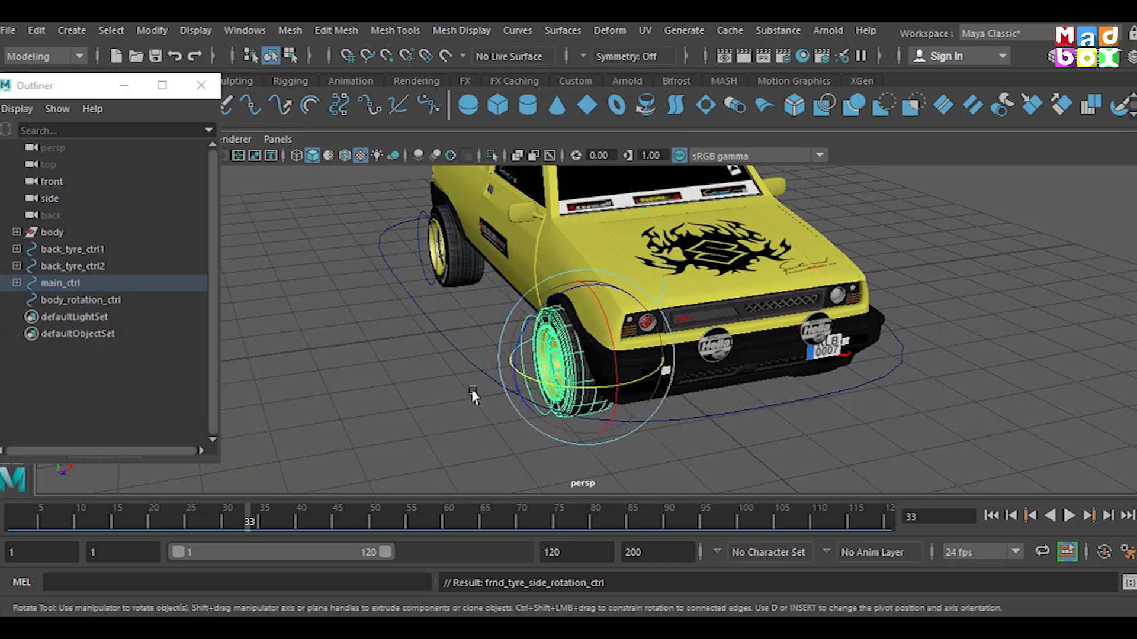
- Parent back_tyre_ctrl2 under main_ctrl
{"action": "left_click", "coordinate": [416, 265]}
{"action": "left_click", "coordinate": [450, 338], "text": "shift"}
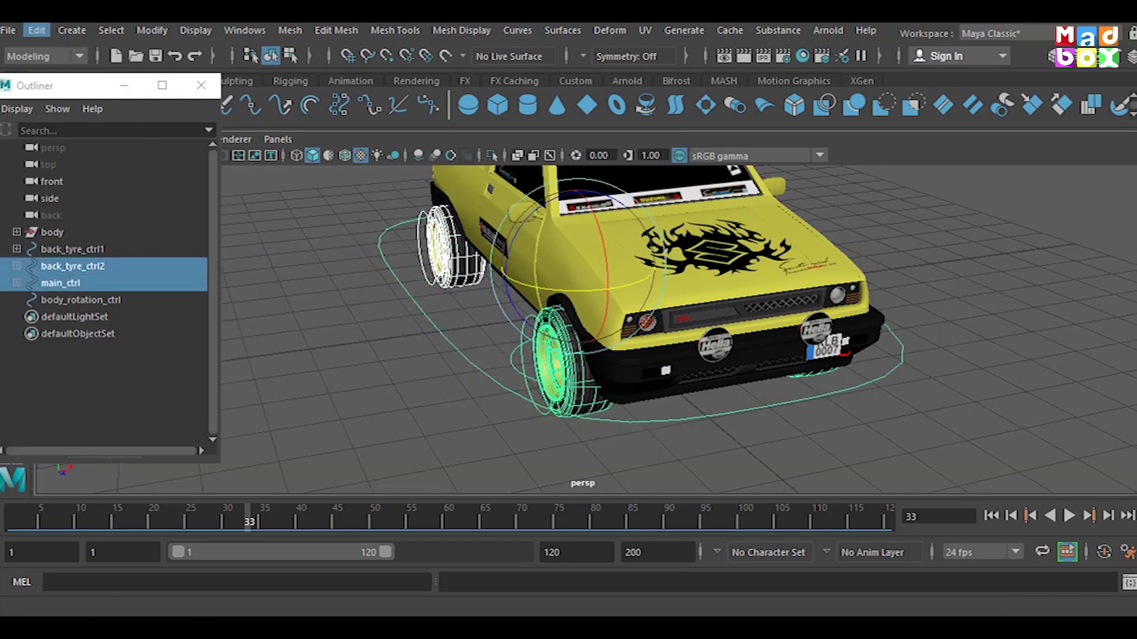
{"action": "left_click", "coordinate": [37, 29]}
{"action": "left_click", "coordinate": [551, 260]}
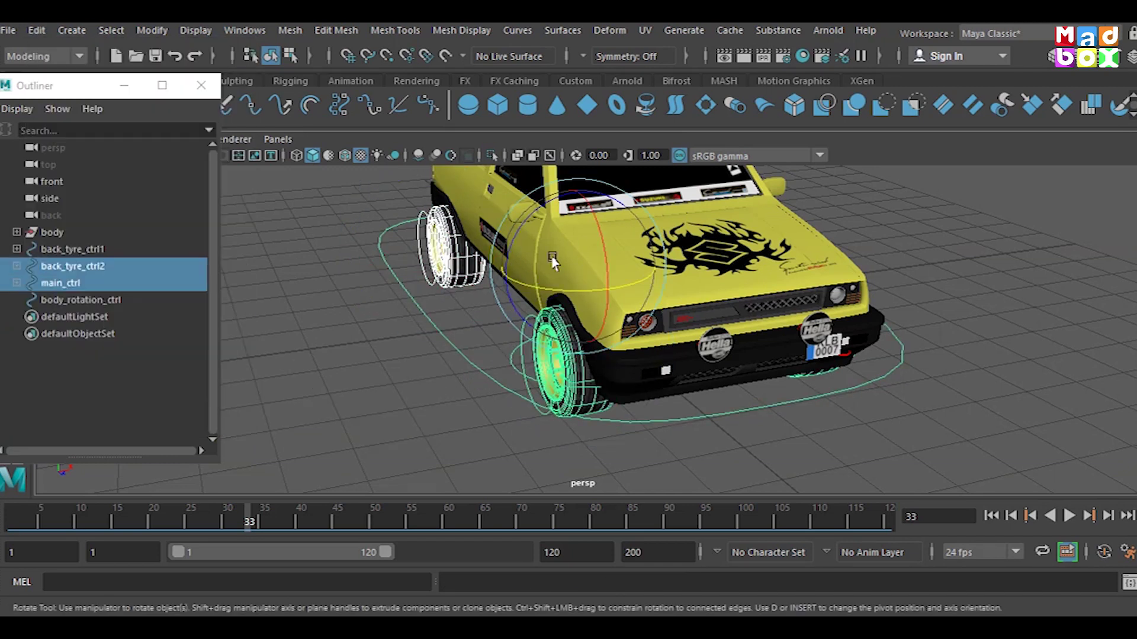
{"action": "left_click", "coordinate": [395, 313]}
{"action": "left_click", "coordinate": [406, 305]}
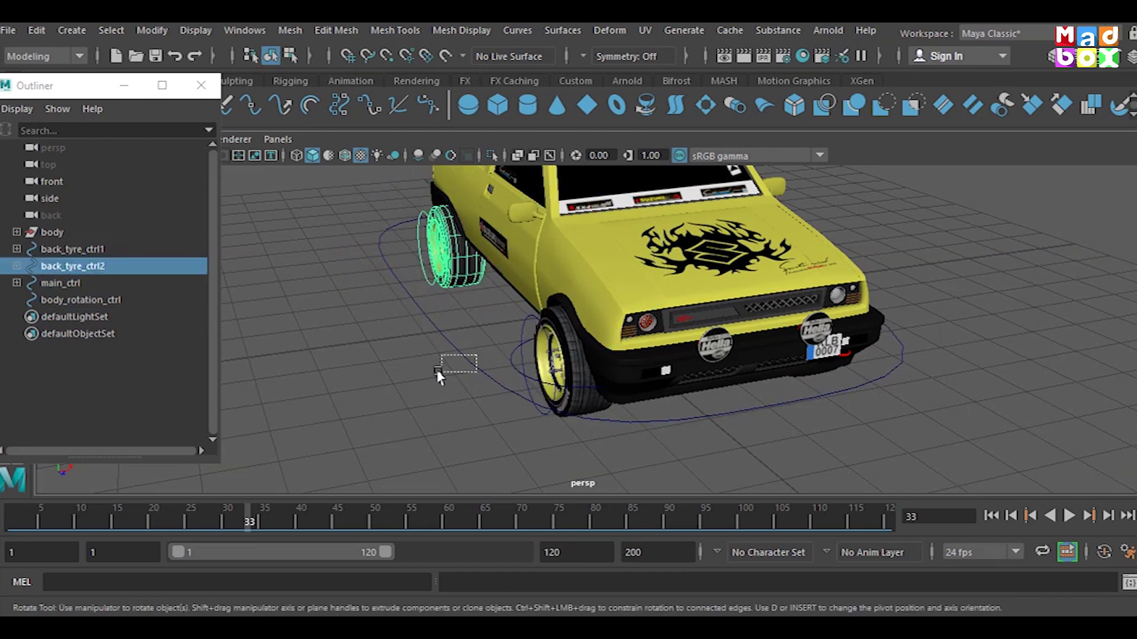
{"action": "left_click", "coordinate": [453, 367], "text": "shift"}
{"action": "left_click", "coordinate": [44, 33]}
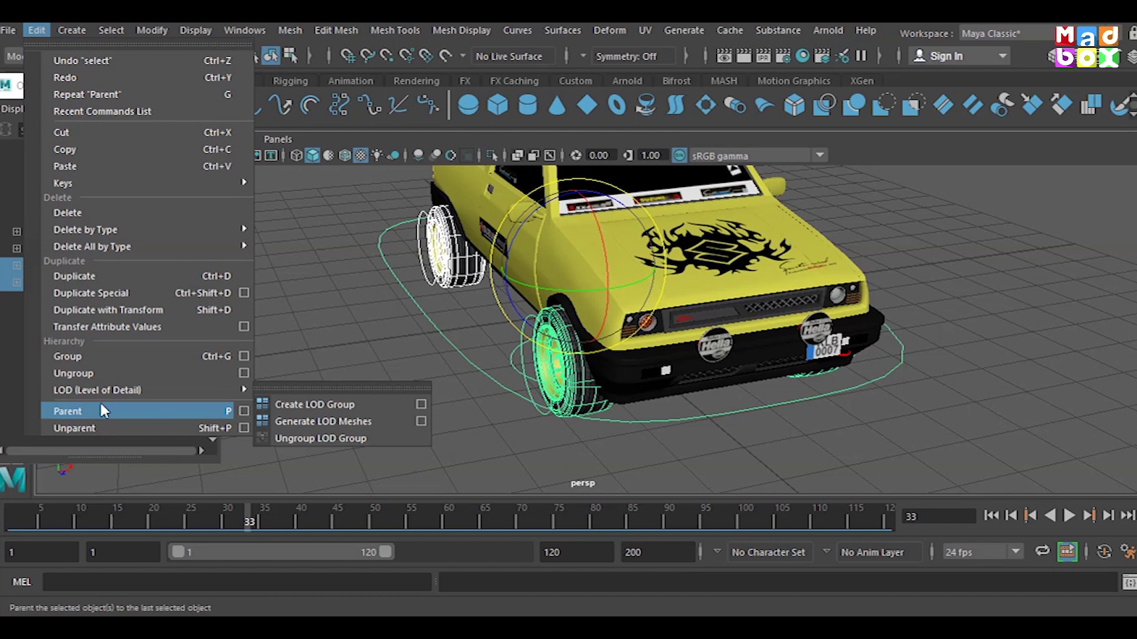
{"action": "left_click", "coordinate": [100, 400]}
- Parent back_tyre_ctrl1 under main_ctrl, then test-move main_ctrl and undo it
{"action": "left_click_drag", "start_coordinate": [569, 427], "coordinate": [522, 435], "text": "alt"}
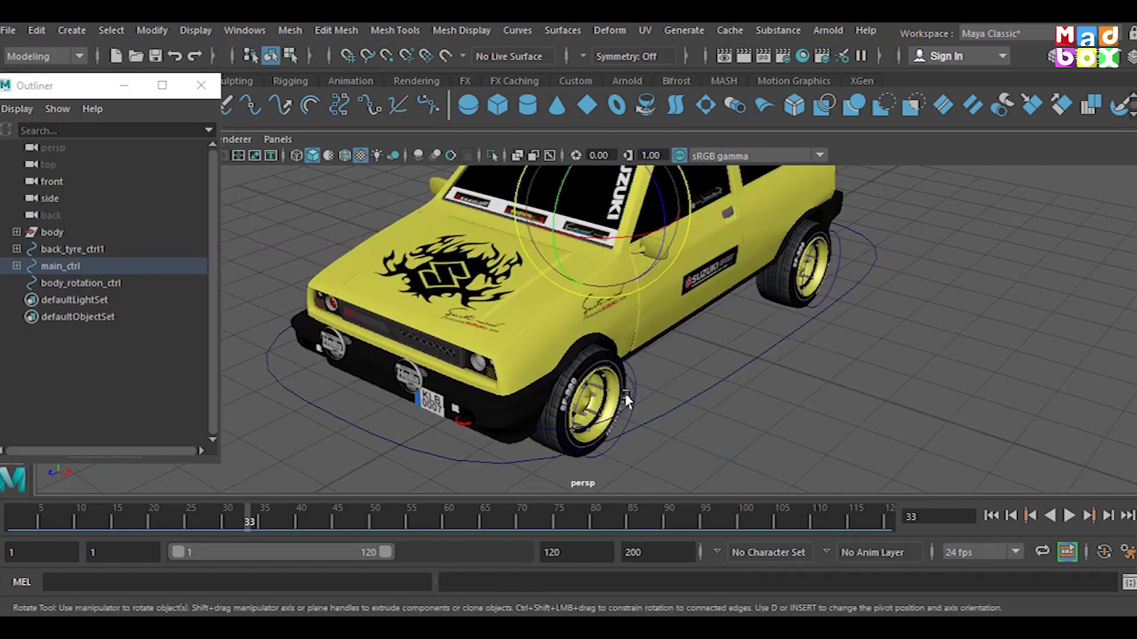
{"action": "left_click_drag", "start_coordinate": [708, 402], "coordinate": [643, 400]}
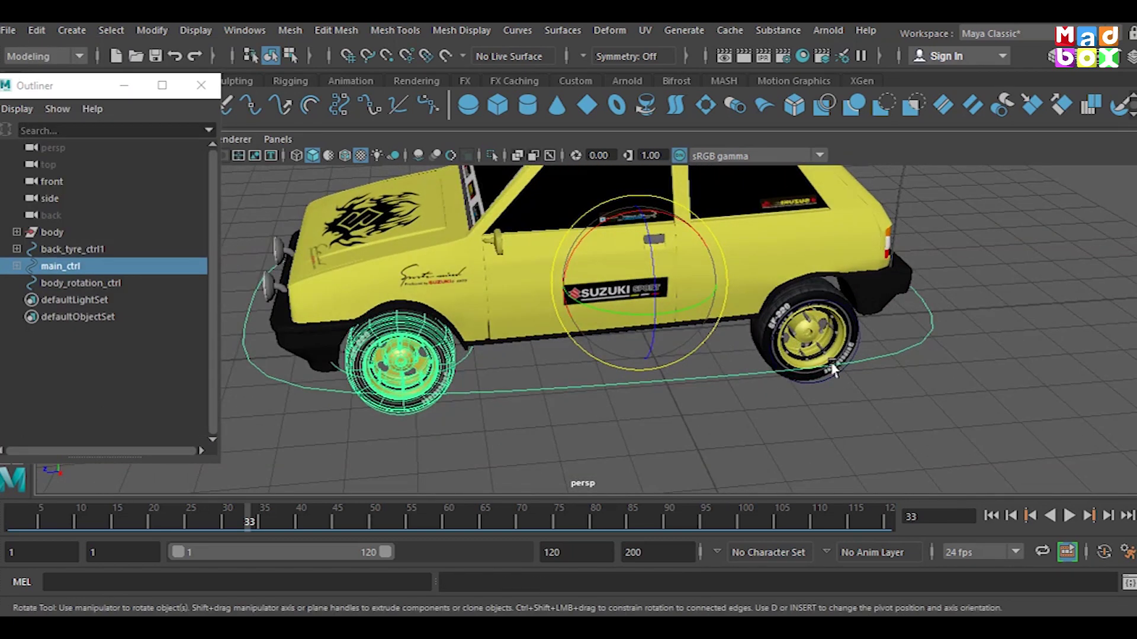
{"action": "left_click", "coordinate": [831, 379]}
{"action": "left_click", "coordinate": [918, 358], "text": "shift"}
{"action": "key", "text": "p"}
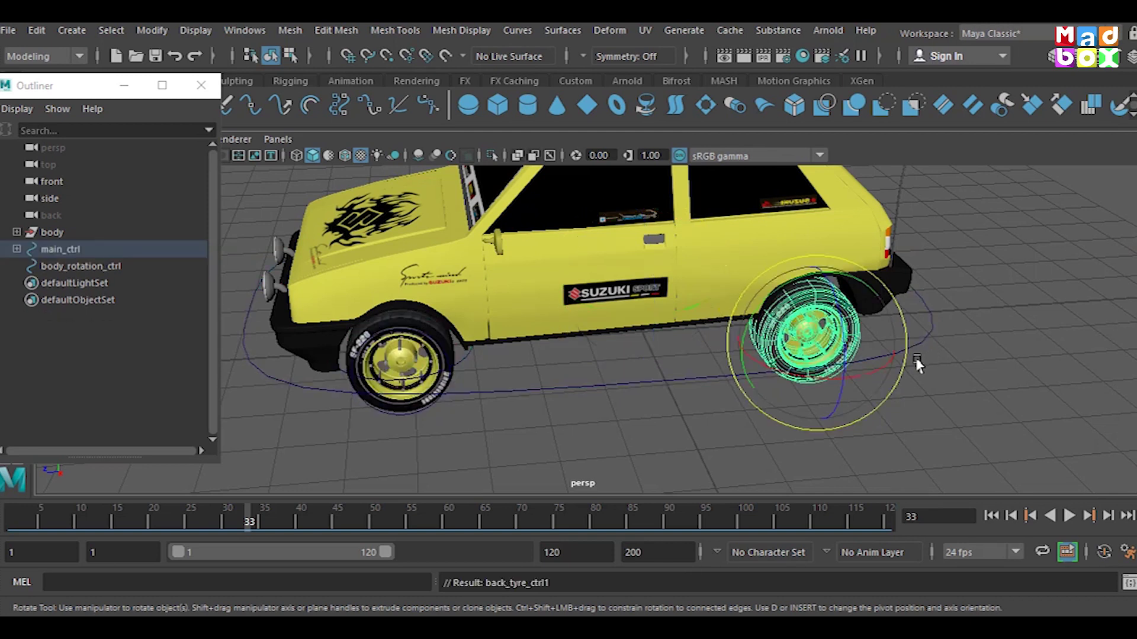
{"action": "left_click", "coordinate": [628, 382]}
{"action": "key", "text": "w"}
{"action": "key", "text": "ctrl+z"}
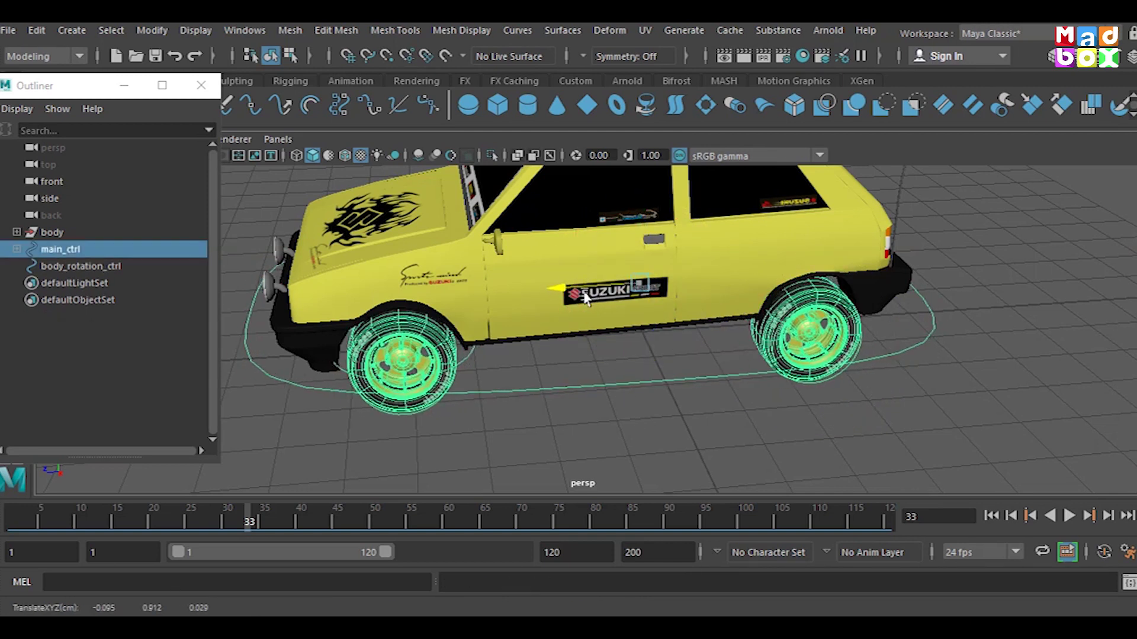
- Move body_rotation_ctrl's pivot down onto the car body and undo the test rotations
{"action": "left_click", "coordinate": [64, 236], "text": "ctrl"}
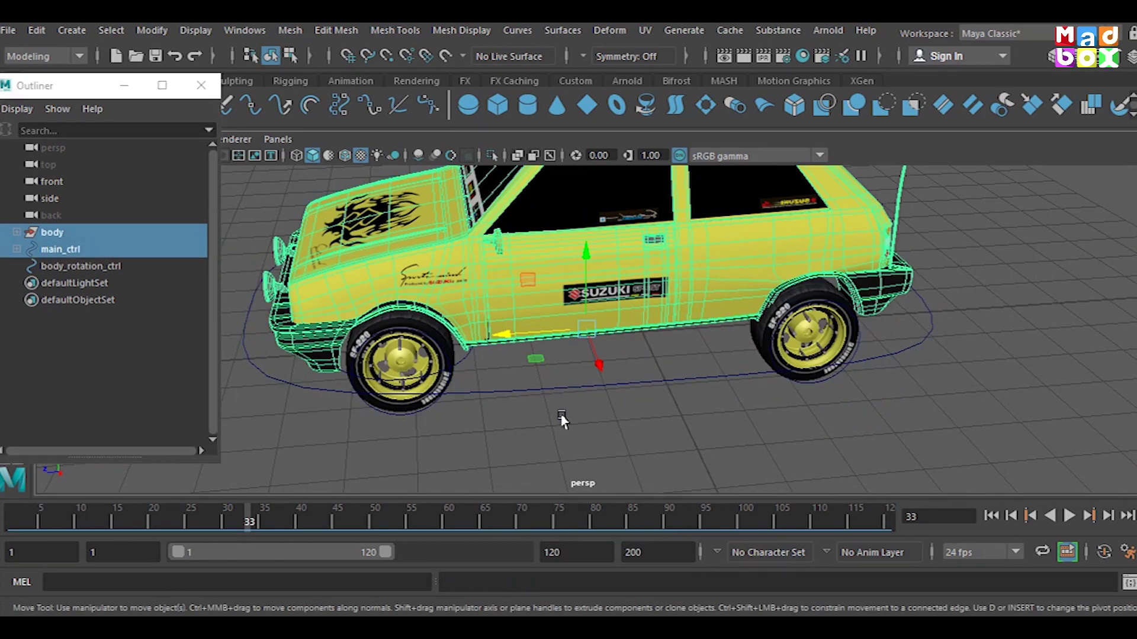
{"action": "key", "text": "f"}
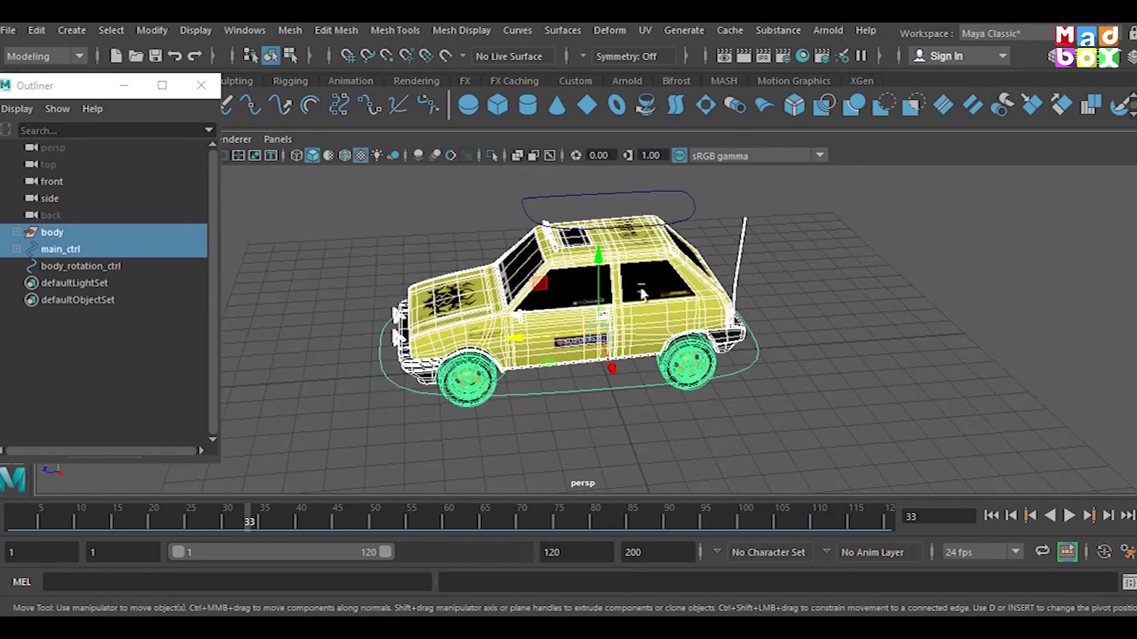
{"action": "left_click", "coordinate": [690, 201]}
{"action": "left_click_drag", "start_coordinate": [689, 201], "coordinate": [620, 296], "text": "alt"}
{"action": "key", "text": "d"}
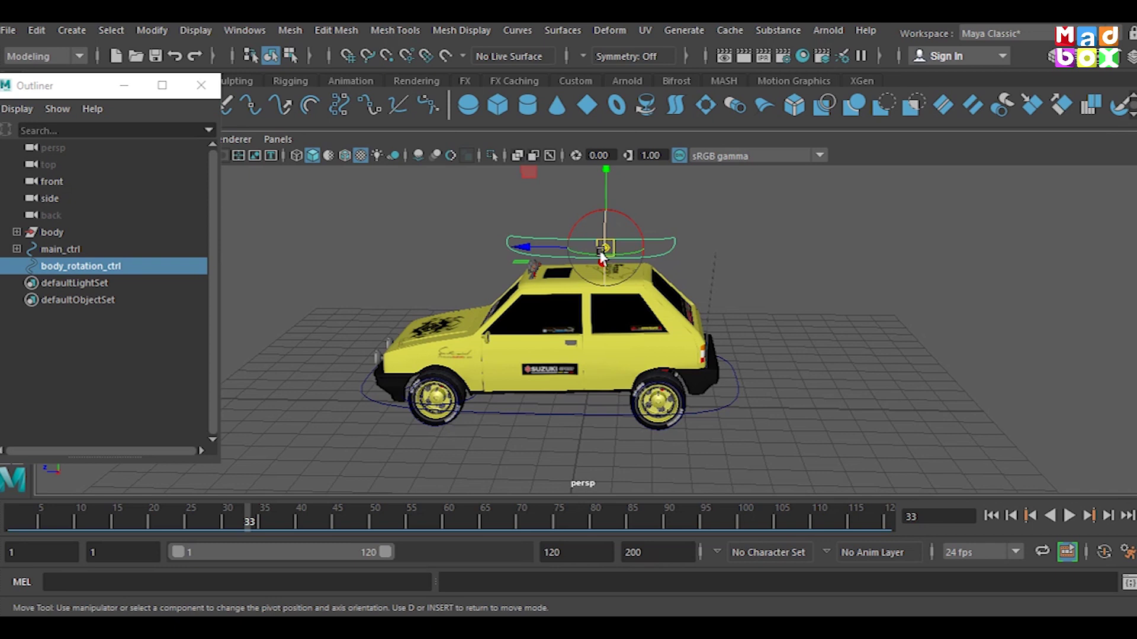
{"action": "left_click_drag", "start_coordinate": [602, 256], "coordinate": [603, 237]}
{"action": "mouse_move", "coordinate": [600, 358]}
{"action": "left_mouse_down", "text": "alt"}
{"action": "mouse_move", "coordinate": [639, 373]}
{"action": "mouse_move", "coordinate": [644, 335]}
{"action": "left_mouse_up", "text": "alt"}
{"action": "key", "text": "e"}
{"action": "key", "text": "ctrl+z"}
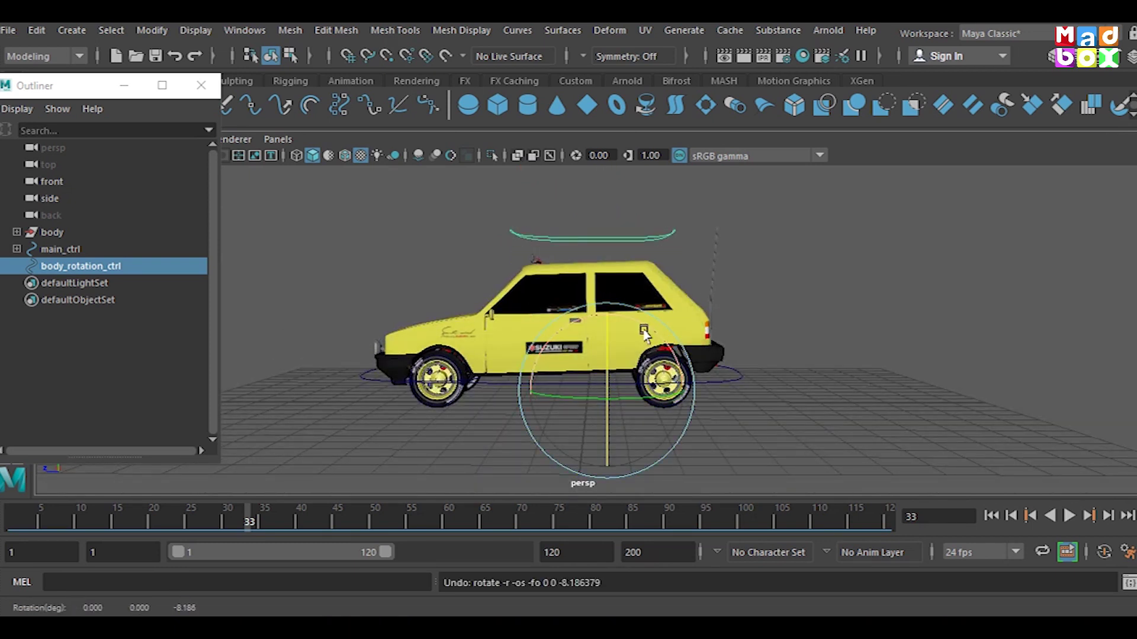
{"action": "key", "text": "ctrl+z"}
- Parent the body mesh under body_rotation_ctrl
{"action": "left_click", "coordinate": [81, 233]}
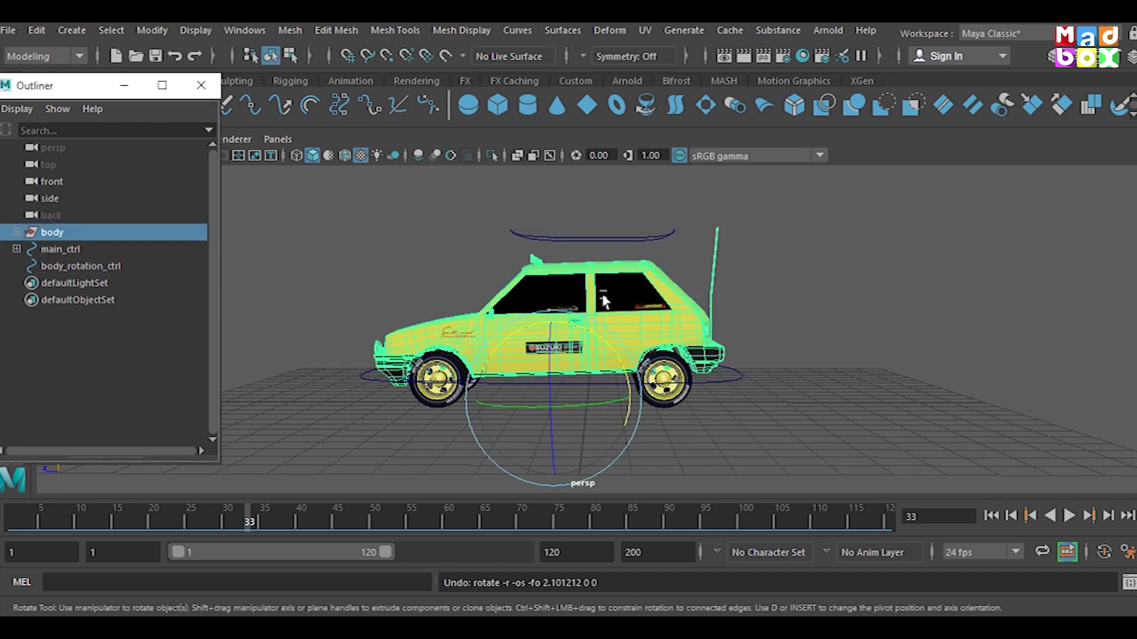
{"action": "left_click", "coordinate": [619, 242], "text": "shift"}
{"action": "left_click", "coordinate": [36, 31]}
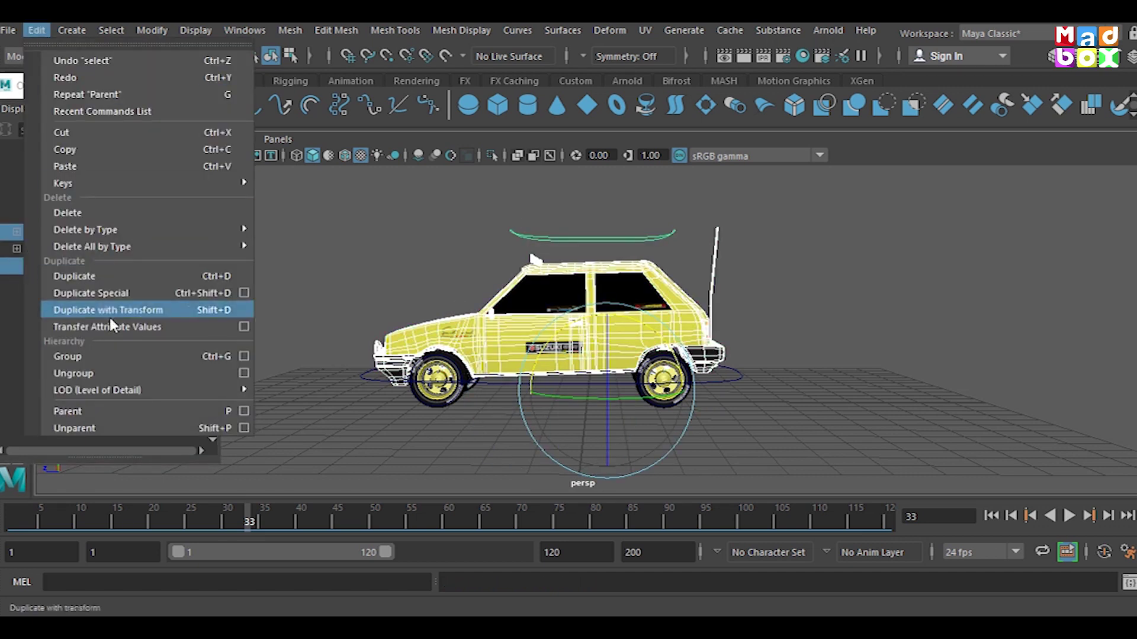
{"action": "left_click", "coordinate": [96, 407]}
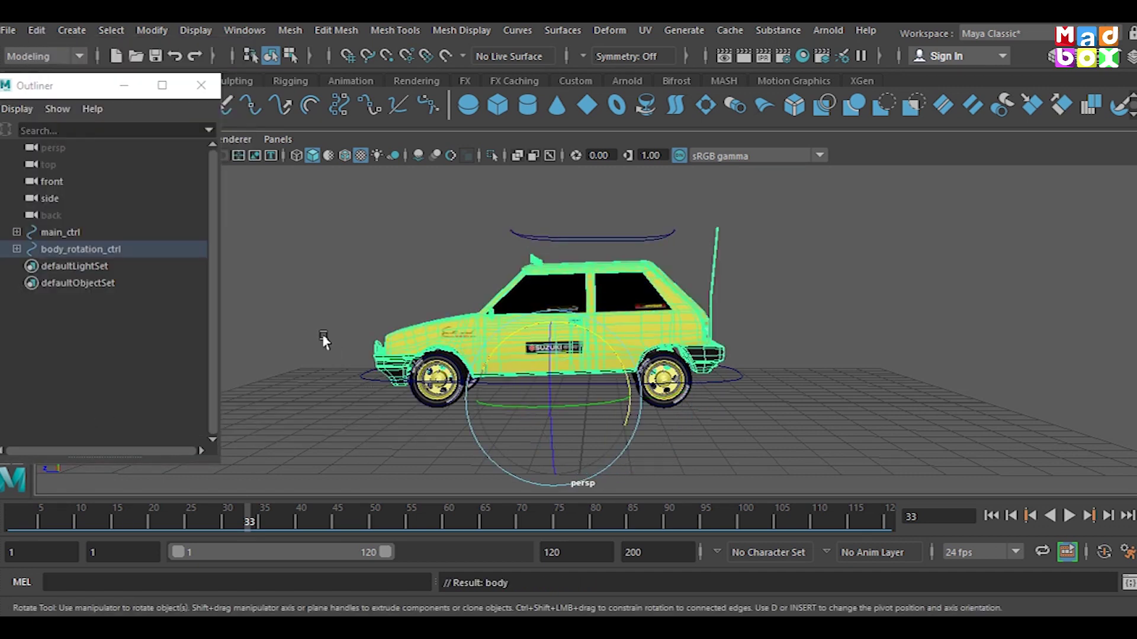
- Parent body_rotation_ctrl under main_ctrl
{"action": "left_click", "coordinate": [630, 236]}
{"action": "left_click_drag", "start_coordinate": [625, 273], "coordinate": [352, 423], "text": "alt"}
{"action": "left_click", "coordinate": [380, 418]}
{"action": "left_click", "coordinate": [518, 250]}
{"action": "left_click", "coordinate": [381, 415], "text": "shift"}
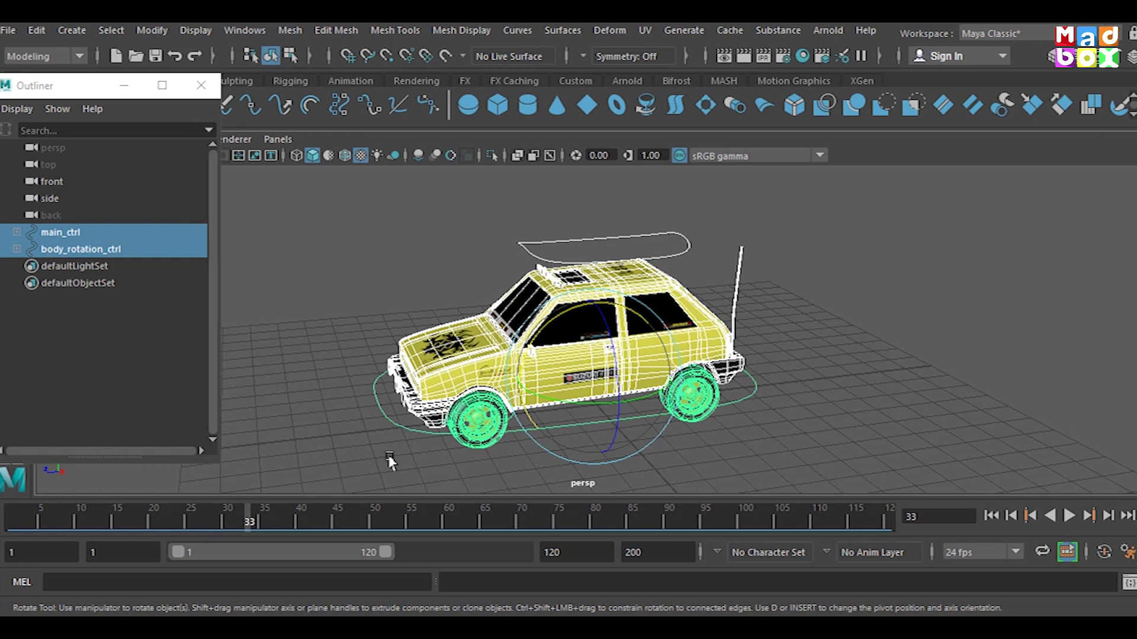
{"action": "left_click", "coordinate": [46, 35]}
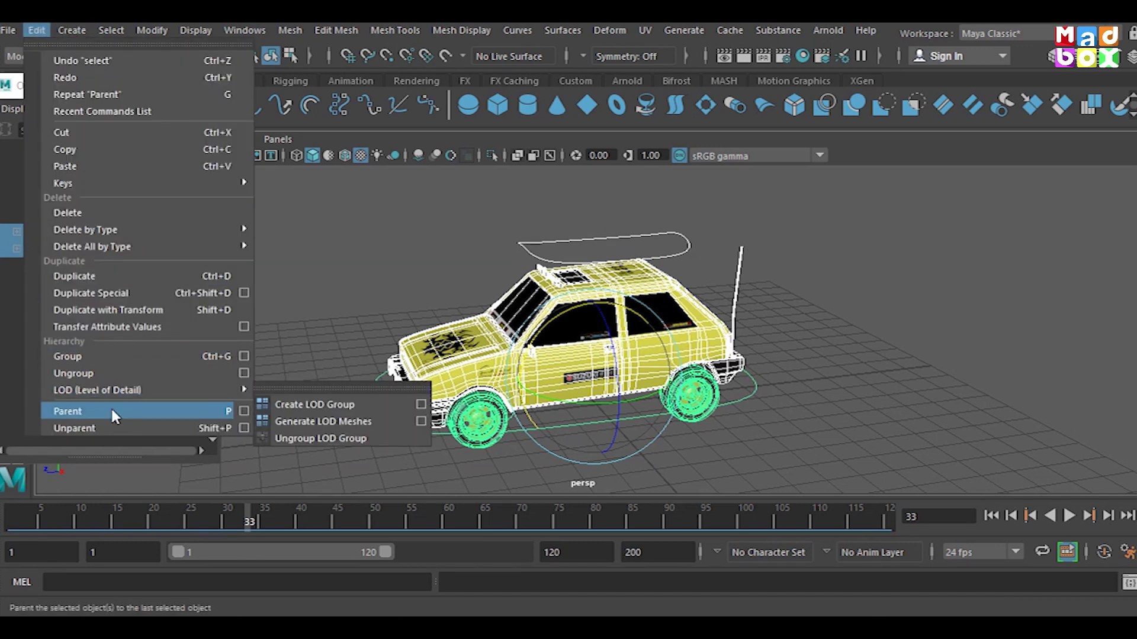
{"action": "left_click", "coordinate": [137, 411]}
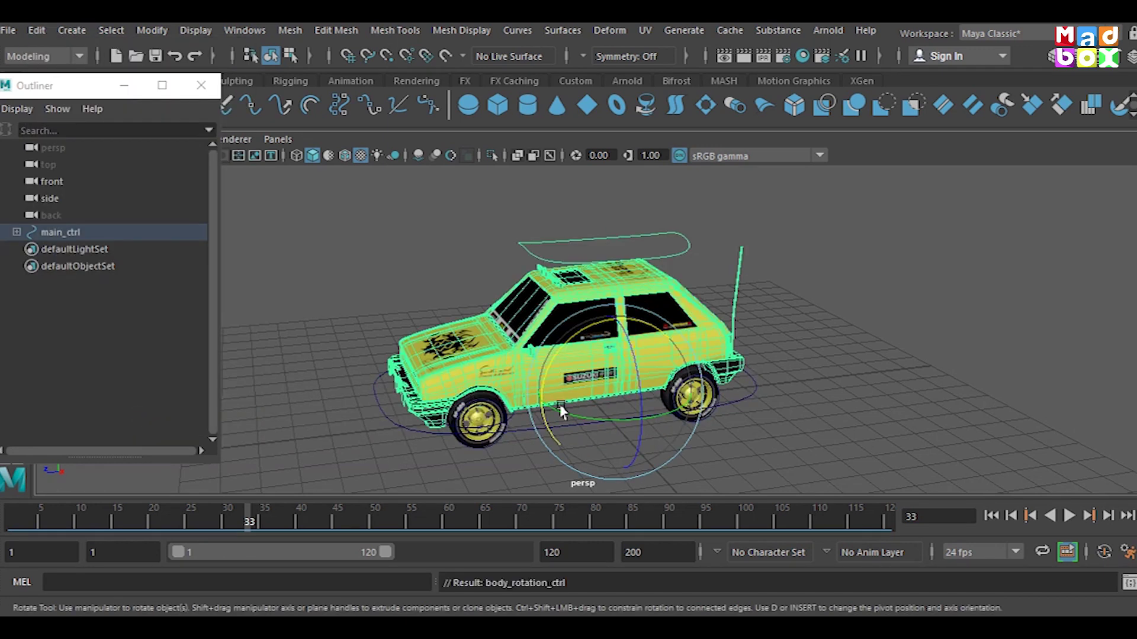
- Test-move and tilt the whole rig with main_ctrl, undoing each test
{"action": "left_click", "coordinate": [396, 431]}
{"action": "key", "text": "w"}
{"action": "left_click_drag", "start_coordinate": [536, 405], "coordinate": [570, 402]}
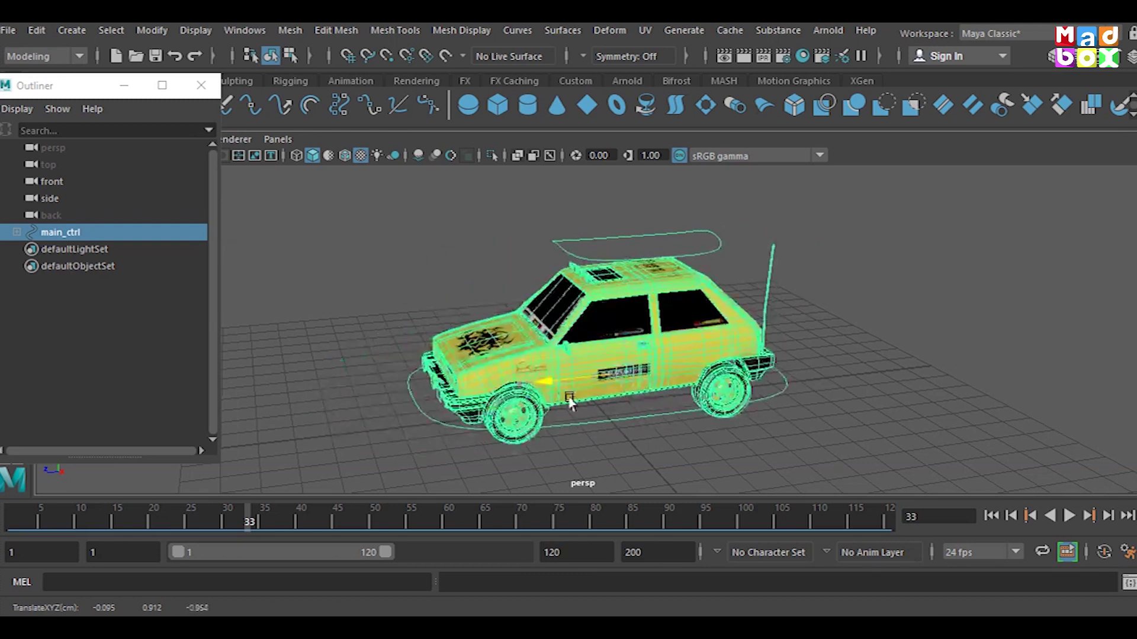
{"action": "key", "text": "ctrl+z"}
{"action": "left_click", "coordinate": [613, 448]}
{"action": "mouse_move", "coordinate": [613, 448]}
{"action": "left_mouse_down", "text": "alt"}
{"action": "mouse_move", "coordinate": [613, 231]}
{"action": "mouse_move", "coordinate": [533, 447]}
{"action": "mouse_move", "coordinate": [509, 428]}
{"action": "left_mouse_up", "text": "alt"}
{"action": "key", "text": "e"}
{"action": "left_click", "coordinate": [613, 231]}
{"action": "key", "text": "ctrl+z"}
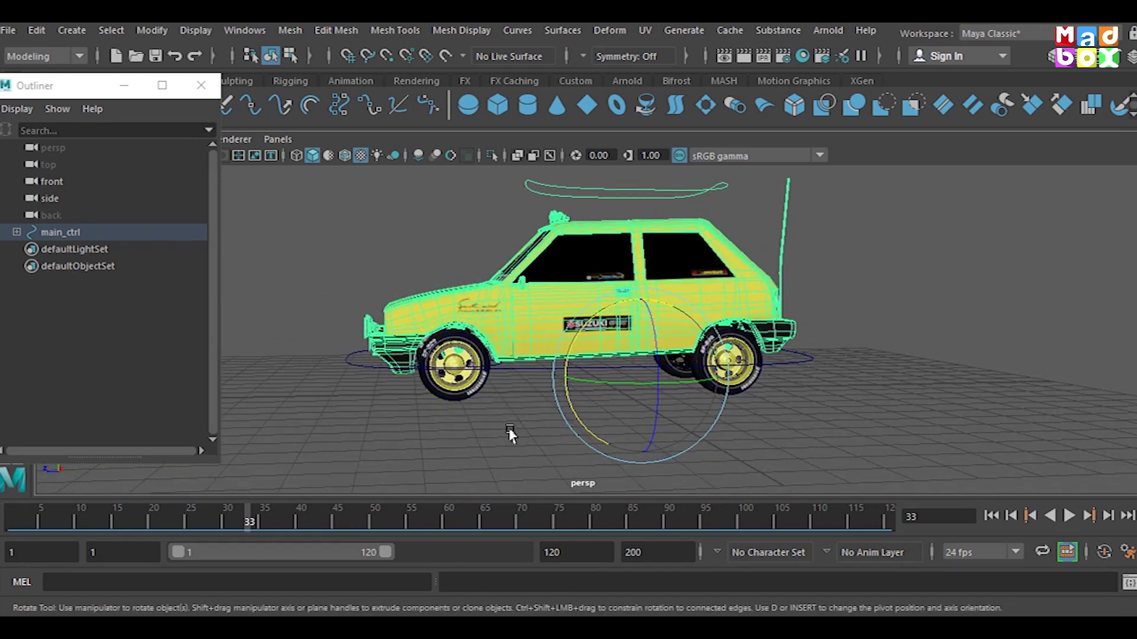
{"action": "left_click", "coordinate": [571, 421]}
- Spin the front tyre control to about -86 degrees as a test, then undo it
{"action": "scroll", "coordinate": [592, 385], "scroll_direction": "up", "scroll_amount": 3}
{"action": "scroll", "coordinate": [647, 353], "scroll_direction": "up", "scroll_amount": 3}
{"action": "left_click", "coordinate": [641, 349]}
{"action": "mouse_move", "coordinate": [574, 275]}
{"action": "left_mouse_down"}
{"action": "mouse_move", "coordinate": [564, 281]}
{"action": "mouse_move", "coordinate": [702, 398]}
{"action": "left_mouse_up"}
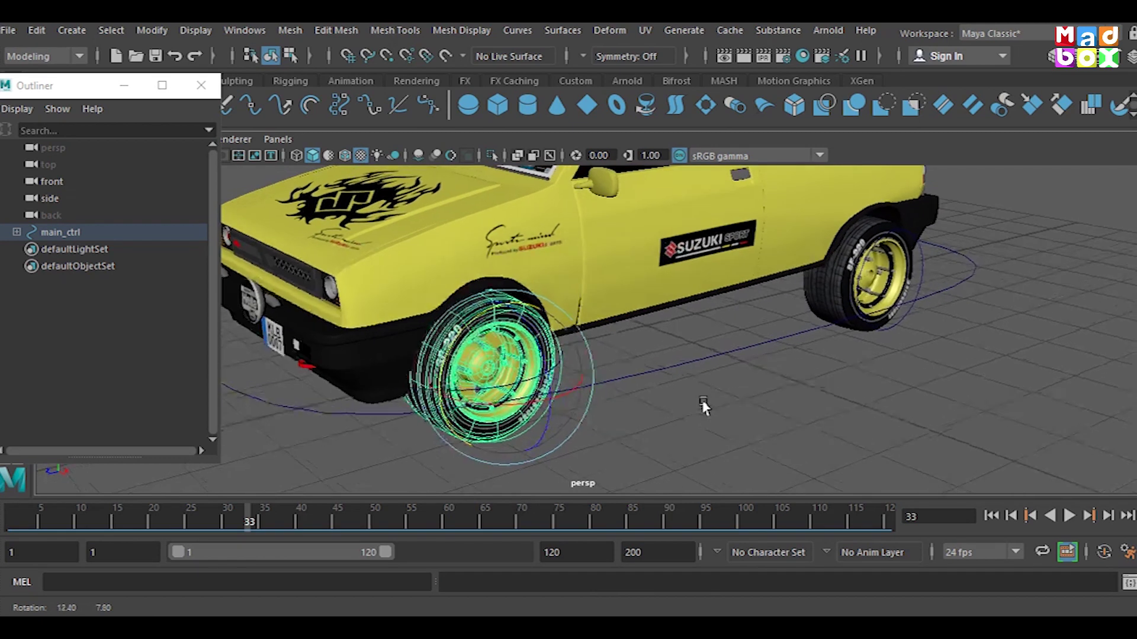
{"action": "left_click_drag", "start_coordinate": [540, 398], "coordinate": [420, 385]}
{"action": "key", "text": "ctrl+z"}
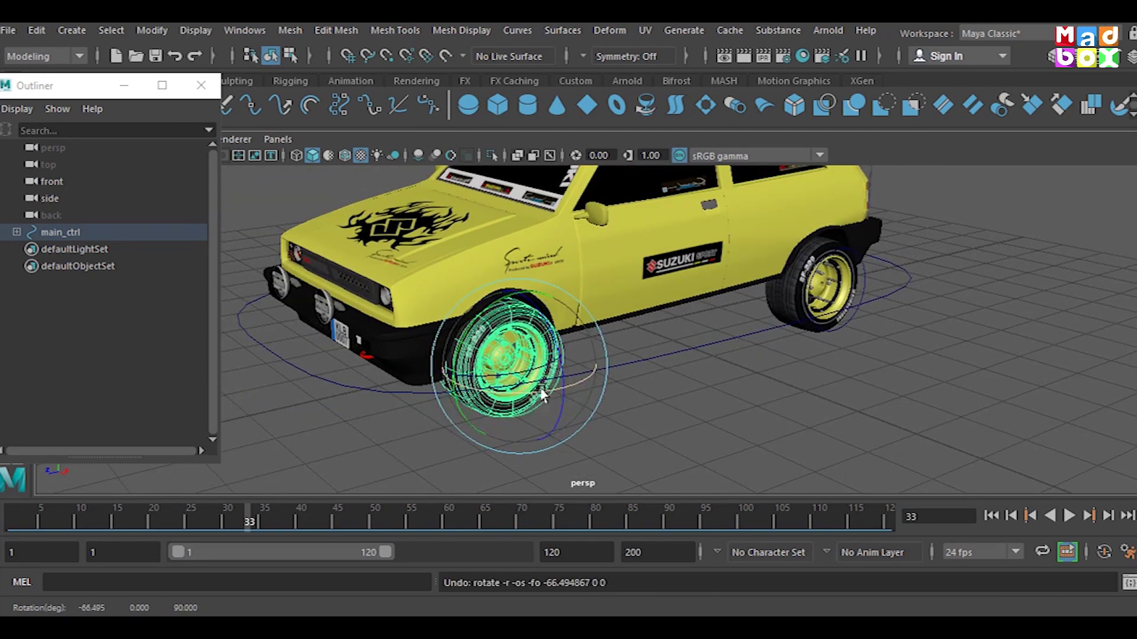
- Show the front tyre control's full attributes in the Attribute Editor
{"action": "left_click", "coordinate": [1131, 56]}
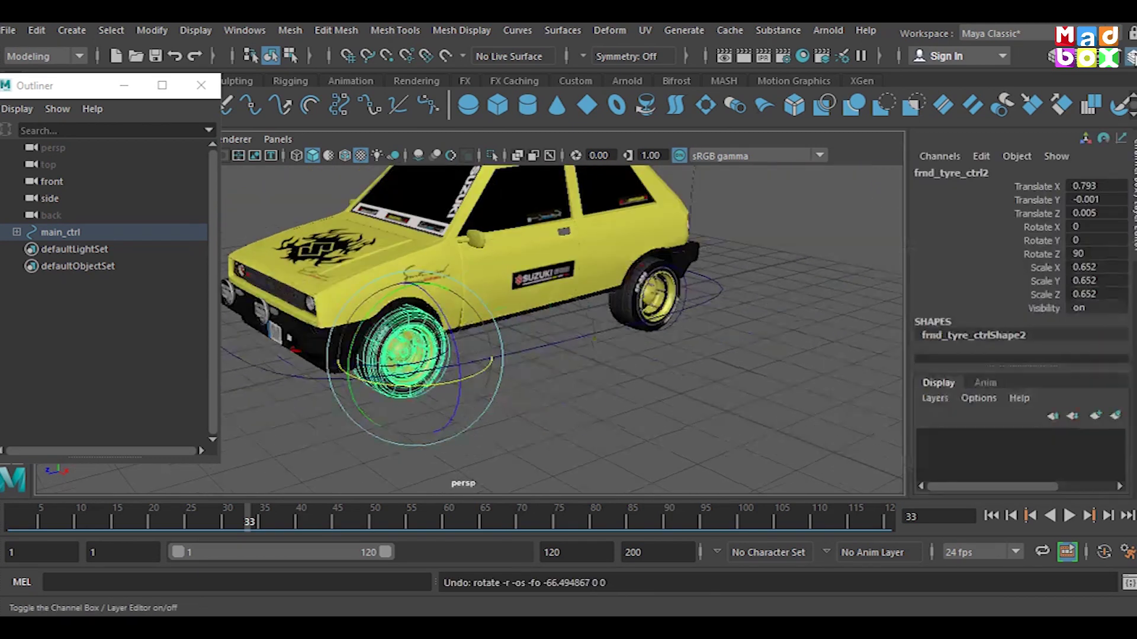
{"action": "left_click", "coordinate": [1098, 62]}
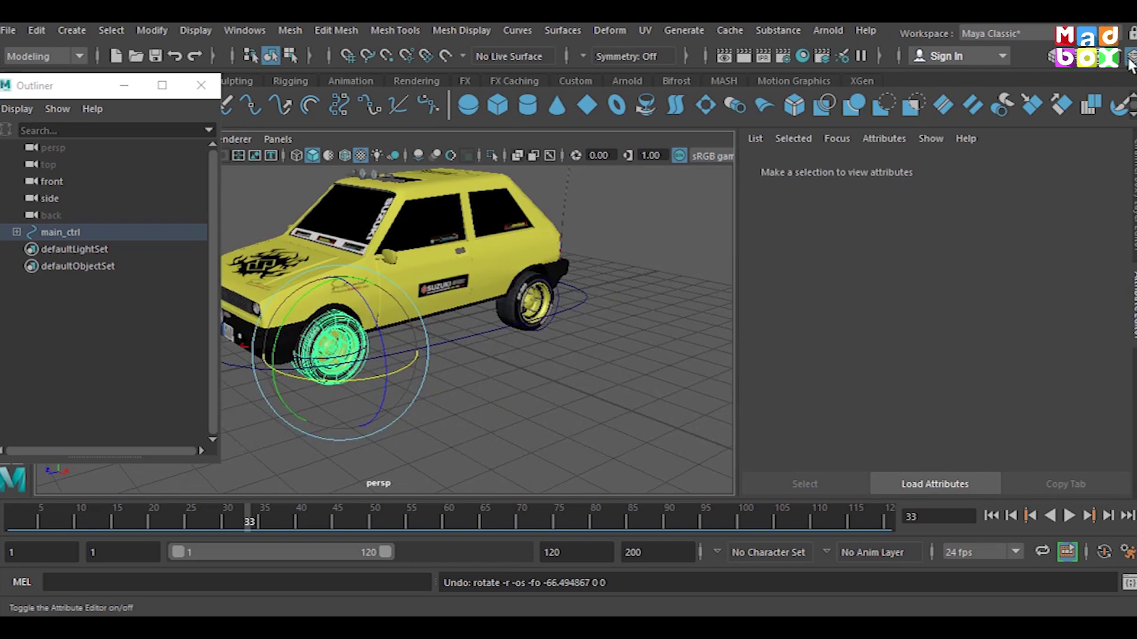
{"action": "left_click", "coordinate": [1097, 62]}
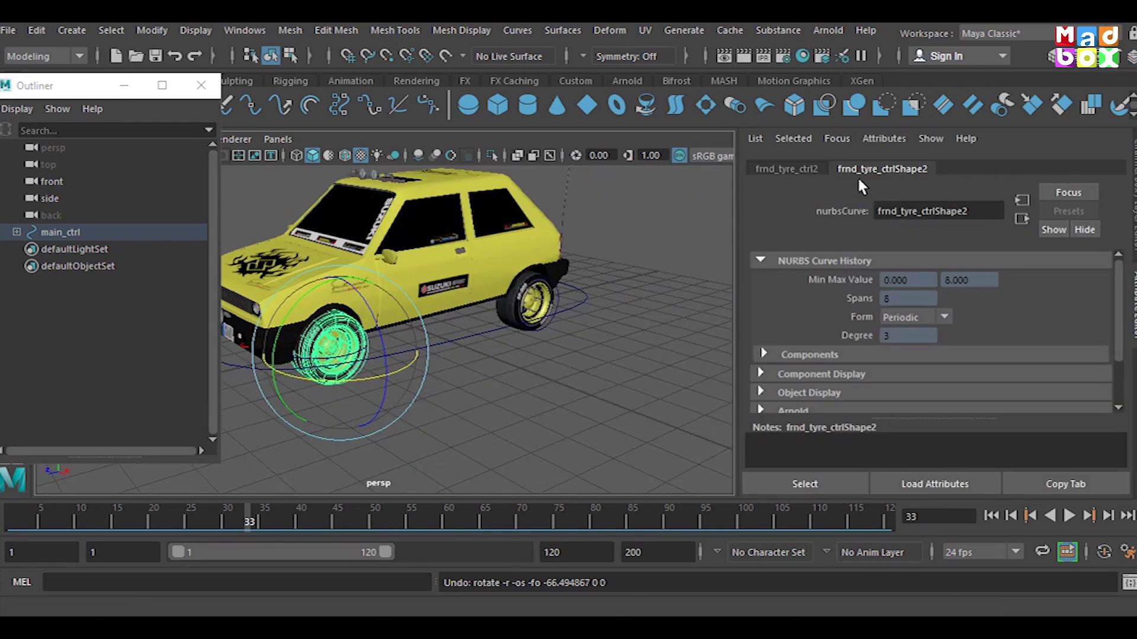
{"action": "left_click_drag", "start_coordinate": [601, 338], "coordinate": [663, 344], "text": "alt"}
{"action": "scroll", "coordinate": [829, 361], "scroll_direction": "down", "scroll_amount": 2}
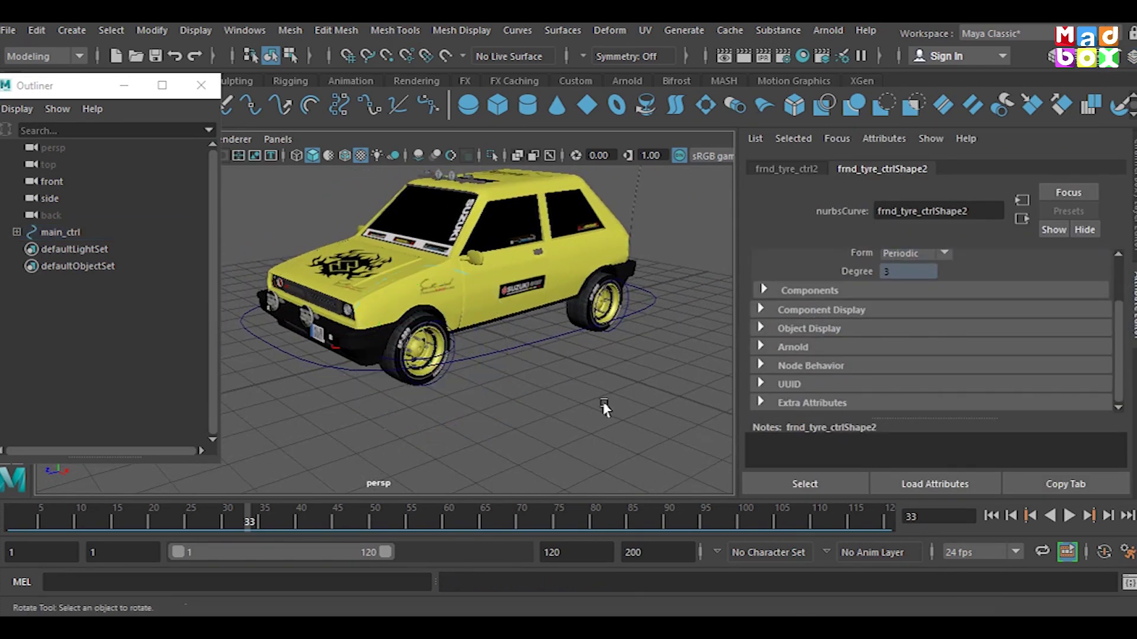
{"action": "left_click", "coordinate": [603, 407]}
{"action": "scroll", "coordinate": [571, 409], "scroll_direction": "up", "scroll_amount": 5}
{"action": "scroll", "coordinate": [577, 411], "scroll_direction": "up", "scroll_amount": 2}
- Select the front side-rotation control and expand its Rotate limit settings
{"action": "left_click", "coordinate": [577, 415]}
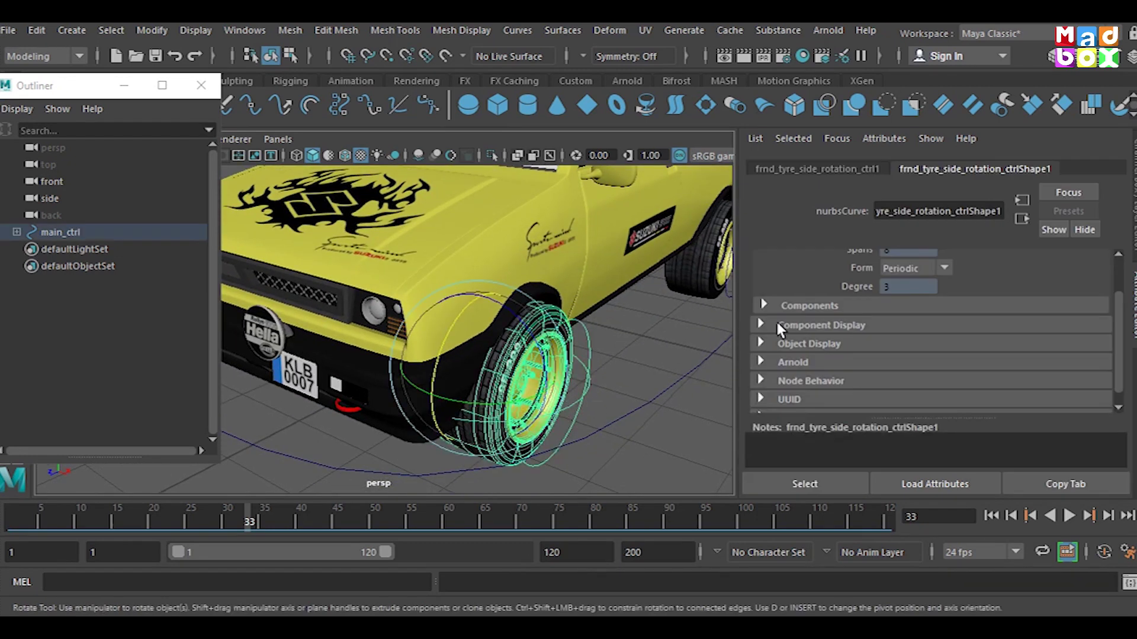
{"action": "scroll", "coordinate": [850, 297], "scroll_direction": "down", "scroll_amount": 1}
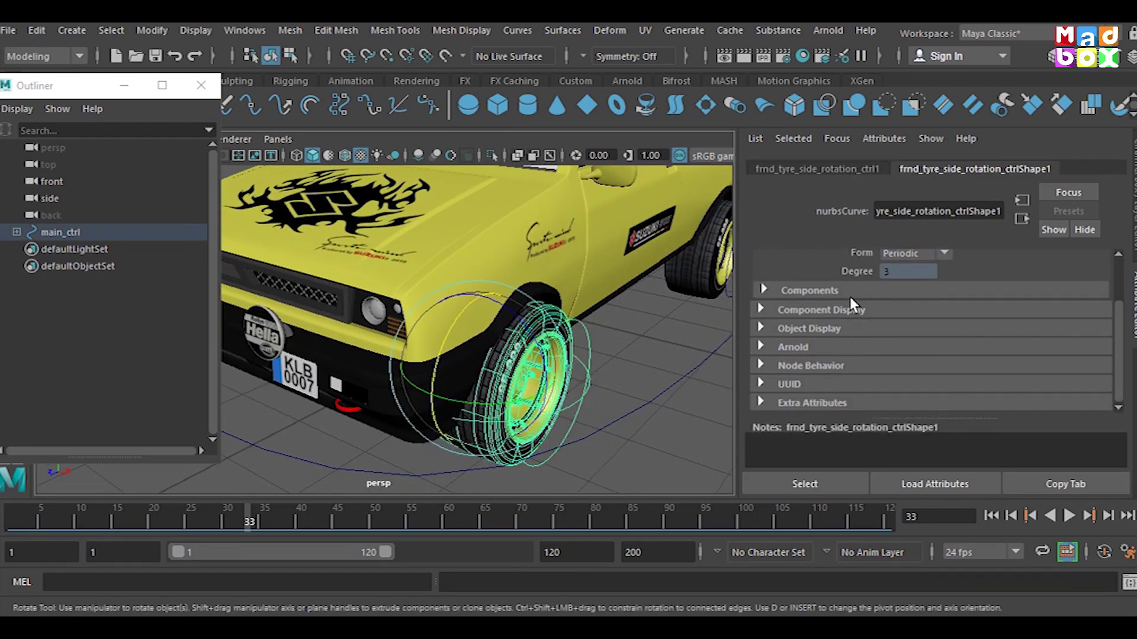
{"action": "left_click", "coordinate": [828, 168]}
{"action": "left_click", "coordinate": [814, 329]}
{"action": "scroll", "coordinate": [884, 378], "scroll_direction": "down", "scroll_amount": 2}
{"action": "mouse_move", "coordinate": [595, 397]}
{"action": "middle_mouse_down", "text": "alt"}
{"action": "mouse_move", "coordinate": [557, 395]}
{"action": "mouse_move", "coordinate": [595, 396]}
{"action": "middle_mouse_up", "text": "alt"}
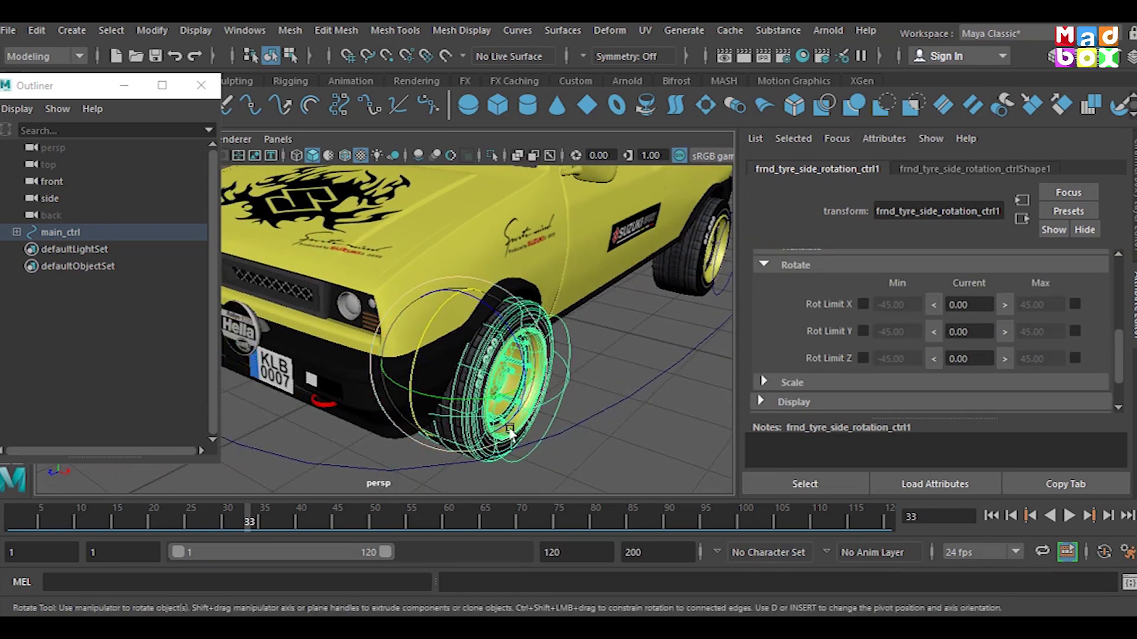
{"action": "left_click_drag", "start_coordinate": [489, 401], "coordinate": [477, 400]}
- Limit the side-rotation control's Y rotation to -30 to 30 and test the steering
{"action": "left_click", "coordinate": [863, 332]}
{"action": "left_click_drag", "start_coordinate": [533, 394], "coordinate": [542, 382]}
{"action": "key", "text": "ctrl+z"}
{"action": "double_click", "coordinate": [908, 332]}
{"action": "type", "text": "-30"}
{"action": "key", "text": "Return"}
{"action": "double_click", "coordinate": [1040, 331]}
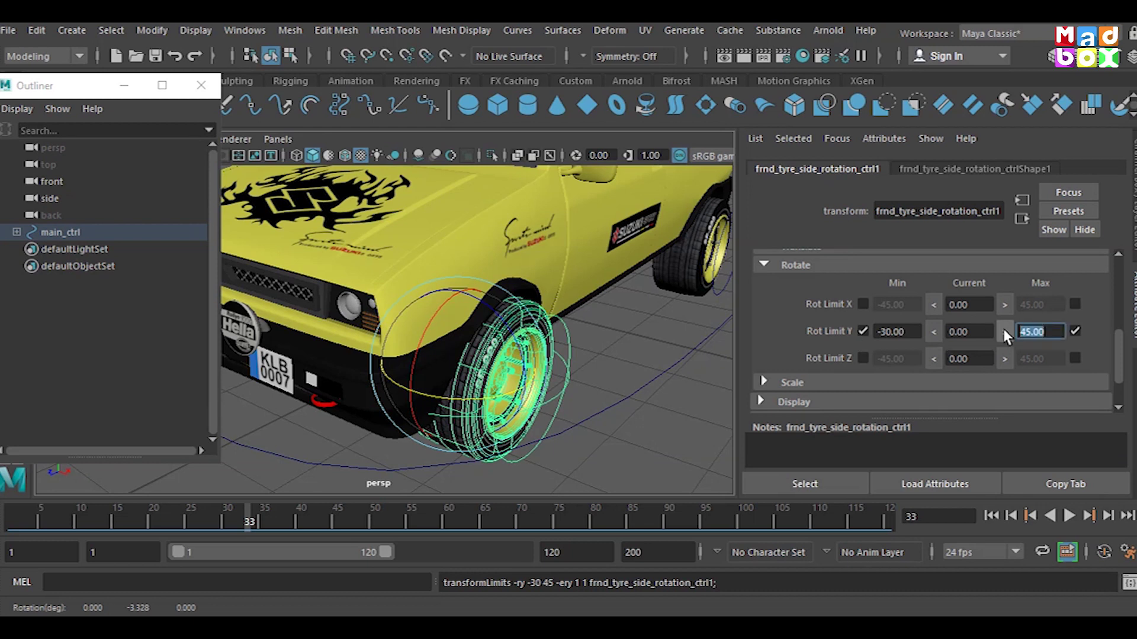
{"action": "type", "text": "30"}
{"action": "key", "text": "Return"}
{"action": "left_click_drag", "start_coordinate": [509, 367], "coordinate": [488, 401]}
{"action": "key", "text": "ctrl+z"}
{"action": "left_click_drag", "start_coordinate": [490, 352], "coordinate": [614, 398]}
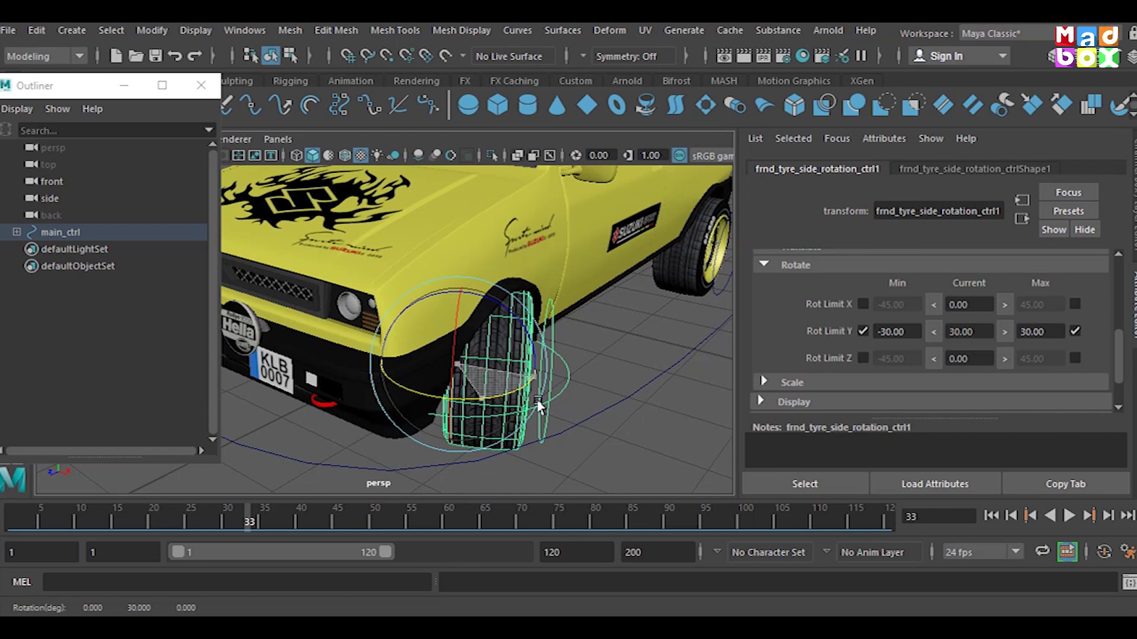
{"action": "key", "text": "ctrl+z"}
- Lock the side-rotation control's X and Z rotation at 0/0, then test steering to -30°
{"action": "left_click", "coordinate": [863, 304]}
{"action": "key", "text": "Return"}
{"action": "left_click", "coordinate": [1075, 304]}
{"action": "double_click", "coordinate": [1036, 304]}
{"action": "type", "text": "0"}
{"action": "key", "text": "Return"}
{"action": "left_click", "coordinate": [863, 358]}
{"action": "key", "text": "Return"}
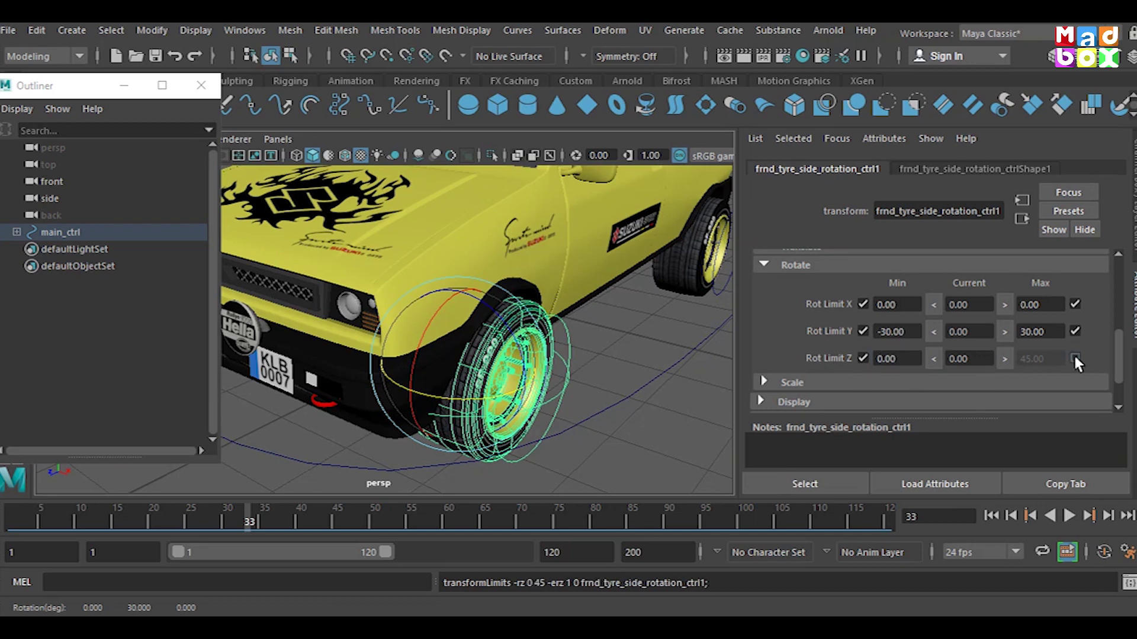
{"action": "type", "text": "0"}
{"action": "key", "text": "Return"}
{"action": "left_click_drag", "start_coordinate": [464, 358], "coordinate": [499, 334]}
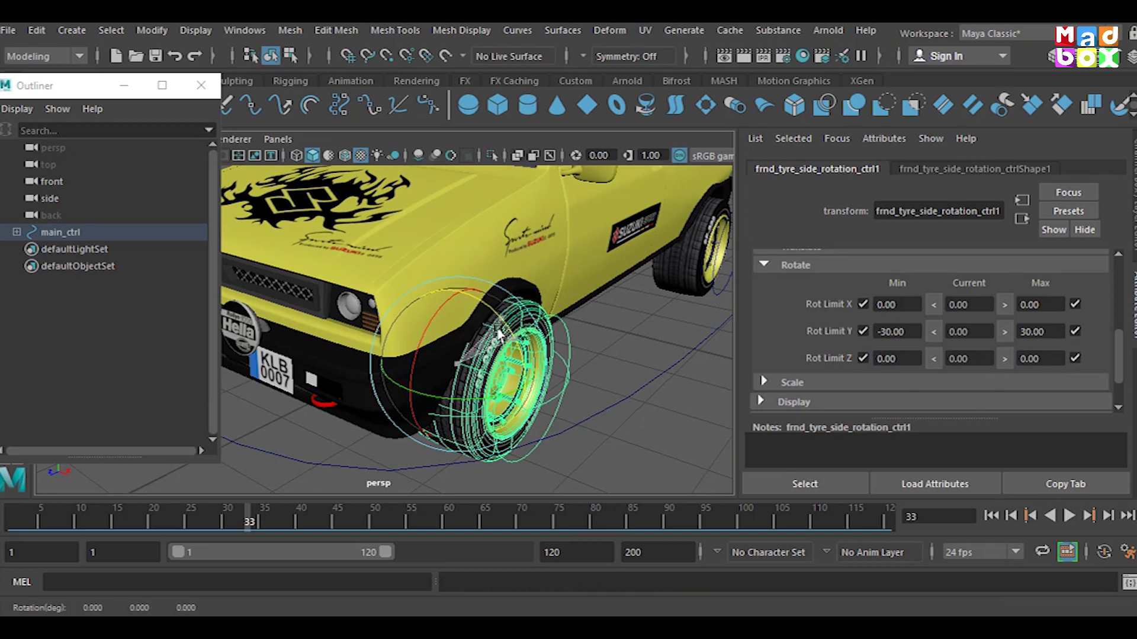
{"action": "mouse_move", "coordinate": [413, 364]}
{"action": "left_mouse_down"}
{"action": "mouse_move", "coordinate": [436, 391]}
{"action": "mouse_move", "coordinate": [467, 373]}
{"action": "left_mouse_up"}
- Lock frnd_tyre_ctrl2's X rotation with minimum and maximum limits of 0
{"action": "left_click", "coordinate": [603, 379]}
{"action": "left_click", "coordinate": [862, 304]}
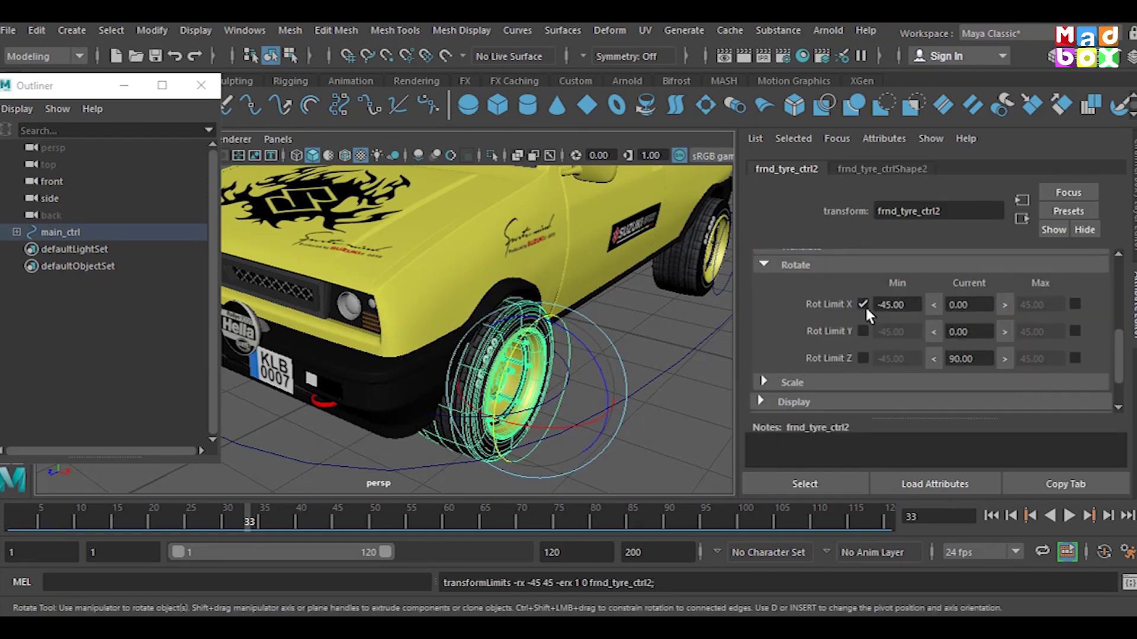
{"action": "left_click", "coordinate": [1074, 304]}
{"action": "left_click_drag", "start_coordinate": [622, 355], "coordinate": [635, 369]}
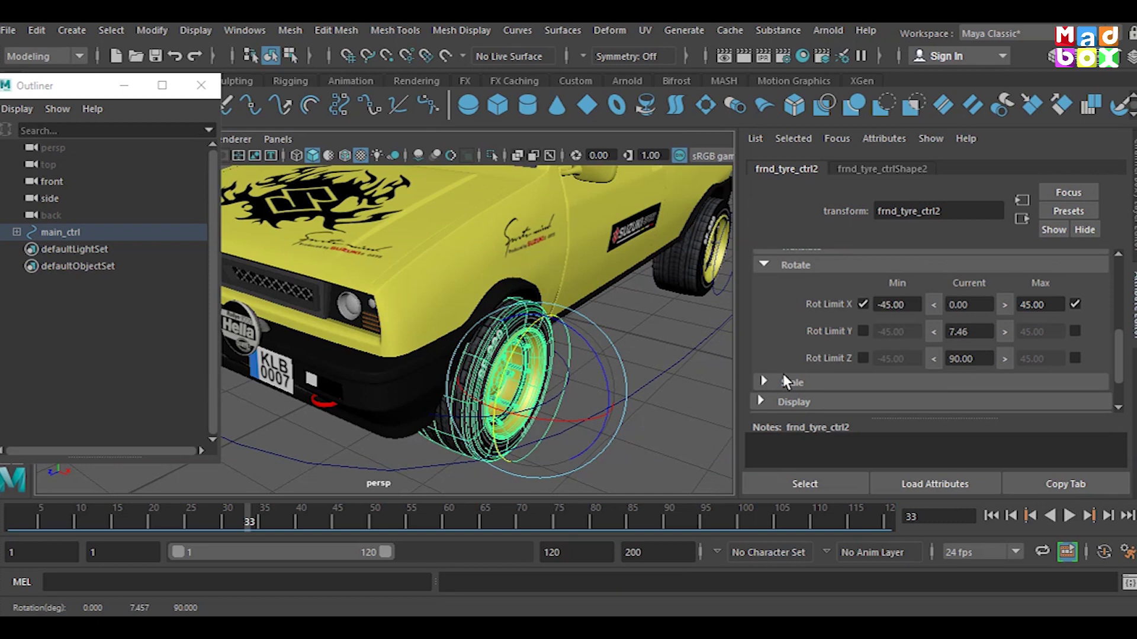
{"action": "type", "text": "0"}
{"action": "key", "text": "Return"}
{"action": "type", "text": "0"}
{"action": "key", "text": "Return"}
- Set frnd_tyre_ctrl2's Z rotation limits to 0 minimum and 0 maximum
{"action": "left_click", "coordinate": [862, 358]}
{"action": "double_click", "coordinate": [897, 358]}
{"action": "type", "text": "0"}
{"action": "key", "text": "Return"}
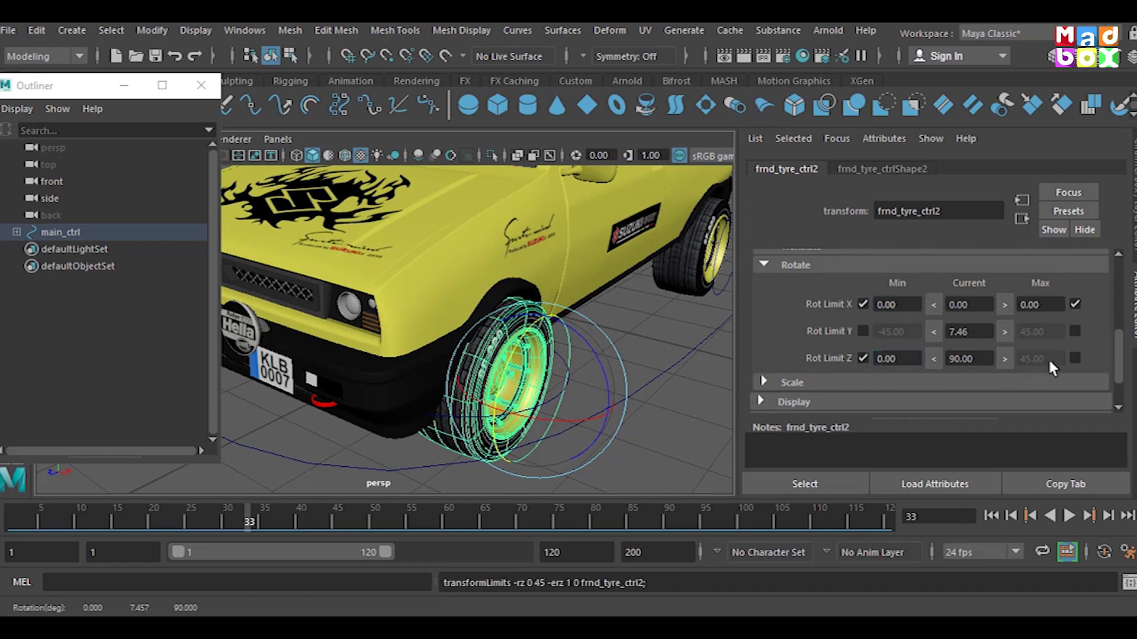
{"action": "left_click", "coordinate": [1075, 358]}
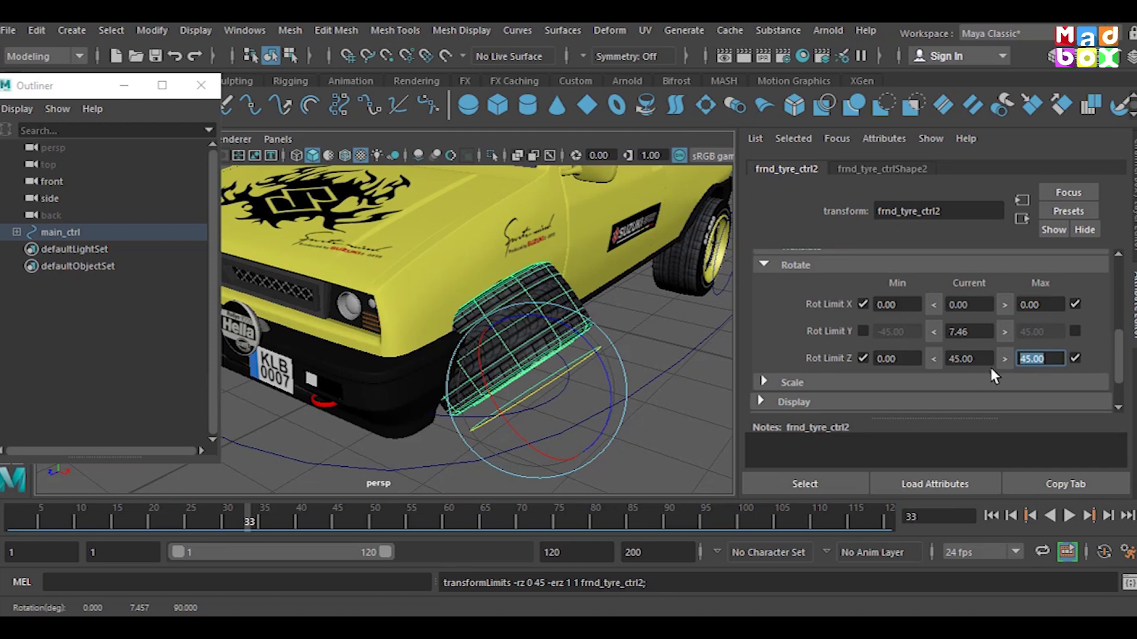
{"action": "type", "text": "0"}
{"action": "key", "text": "Return"}
- Restore the accidentally cut tyre and back out the tyre control's Z limit edits
{"action": "key", "text": "ctrl+x"}
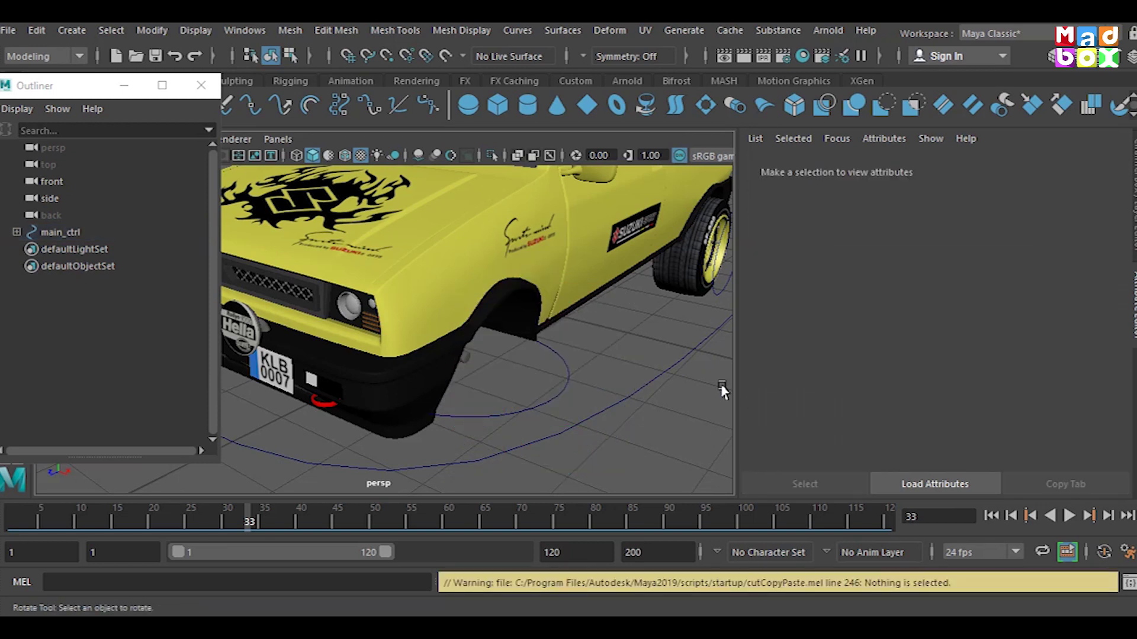
{"action": "key", "text": "ctrl+z"}
{"action": "key", "text": "ctrl+z"}
{"action": "key", "text": "ctrl+z"}
{"action": "key", "text": "ctrl+z"}
{"action": "key", "text": "ctrl+z"}
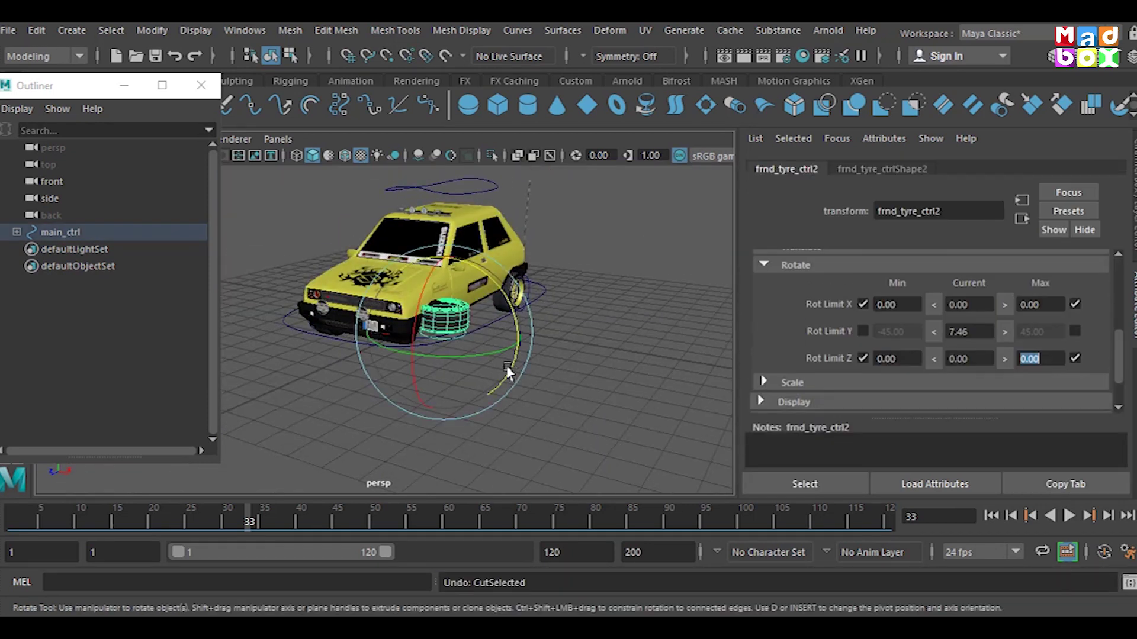
{"action": "key", "text": "ctrl+z"}
{"action": "key", "text": "ctrl+z"}
{"action": "key", "text": "ctrl+z"}
{"action": "left_click", "coordinate": [862, 358]}
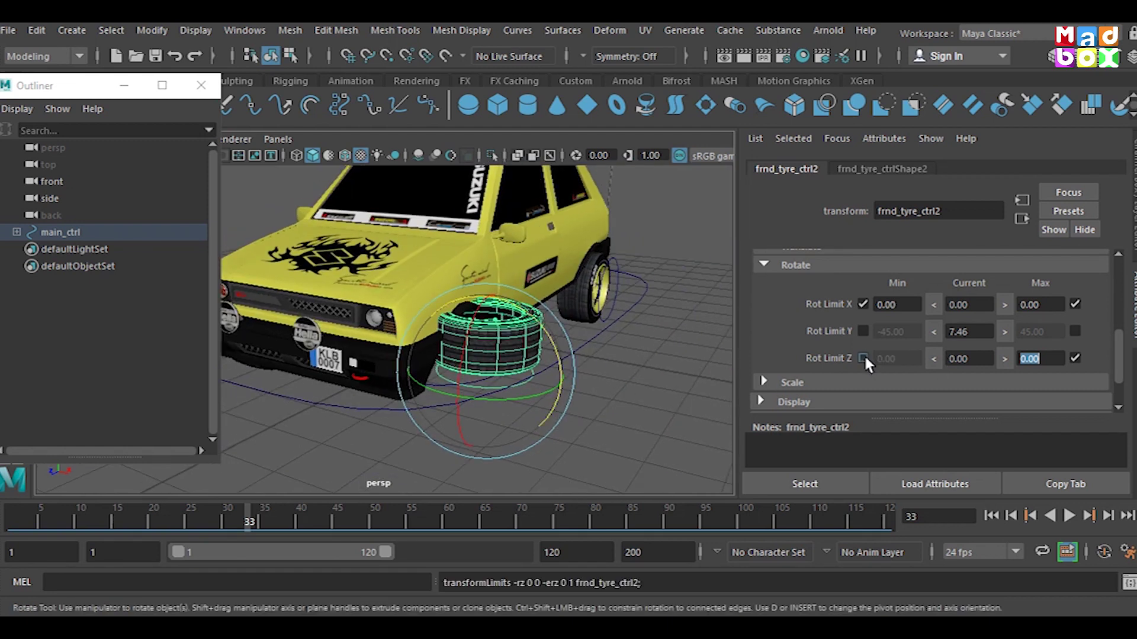
{"action": "key", "text": "ctrl+z"}
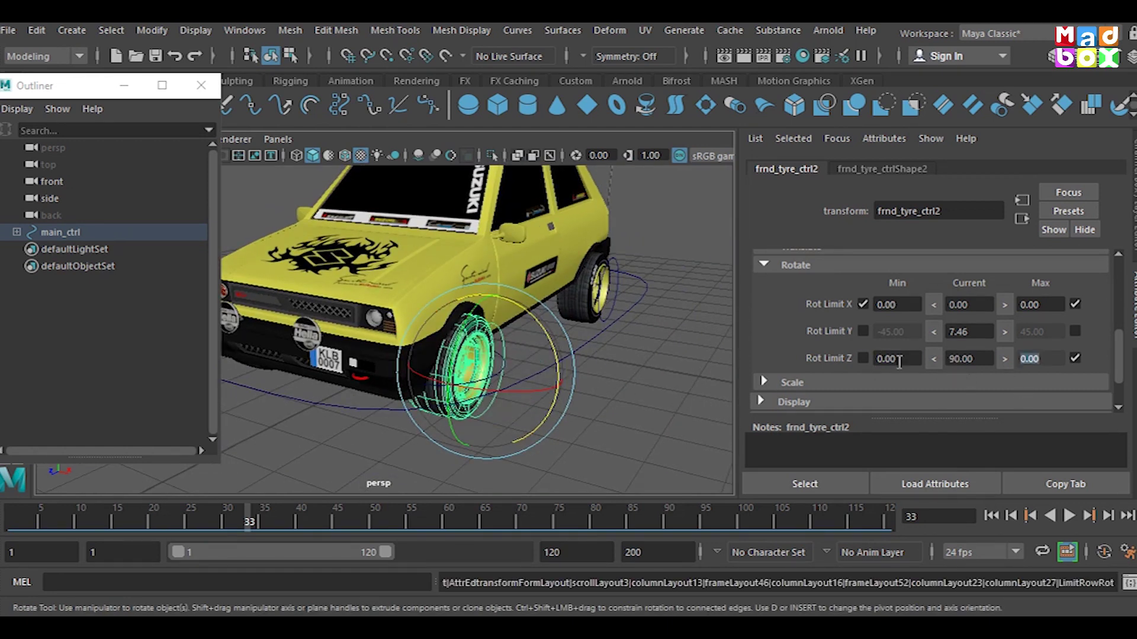
{"action": "left_click", "coordinate": [577, 444]}
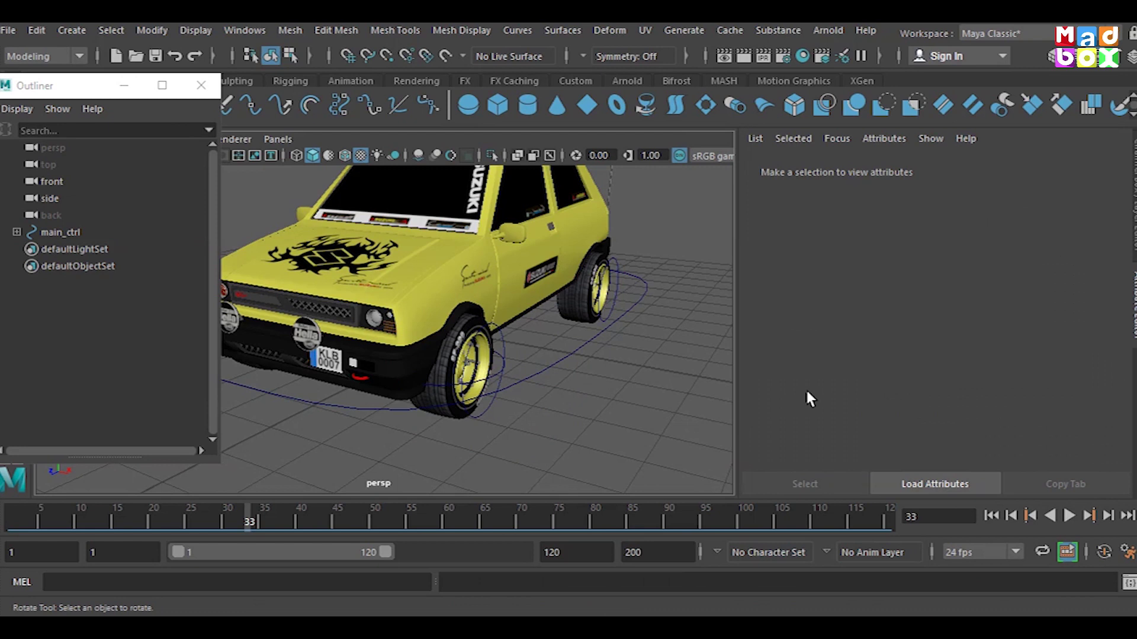
{"action": "left_click", "coordinate": [486, 413]}
{"action": "left_click_drag", "start_coordinate": [518, 370], "coordinate": [527, 415]}
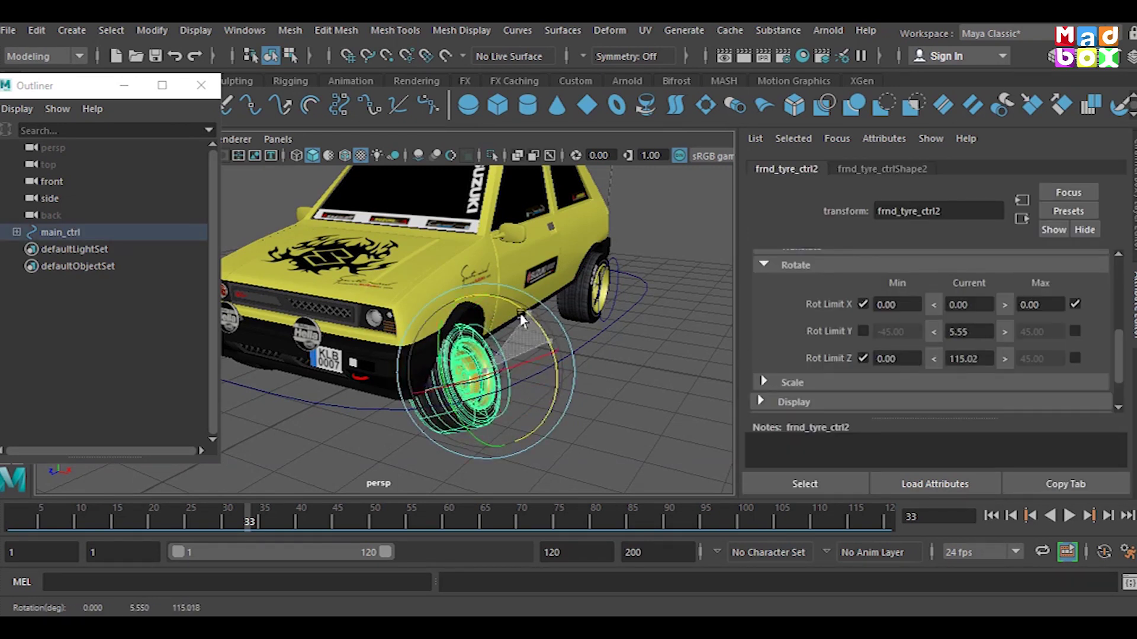
{"action": "key", "text": "ctrl+z"}
- Try a maximum Z limit of 0 on the tyre control, then undo it
{"action": "left_click", "coordinate": [1075, 358]}
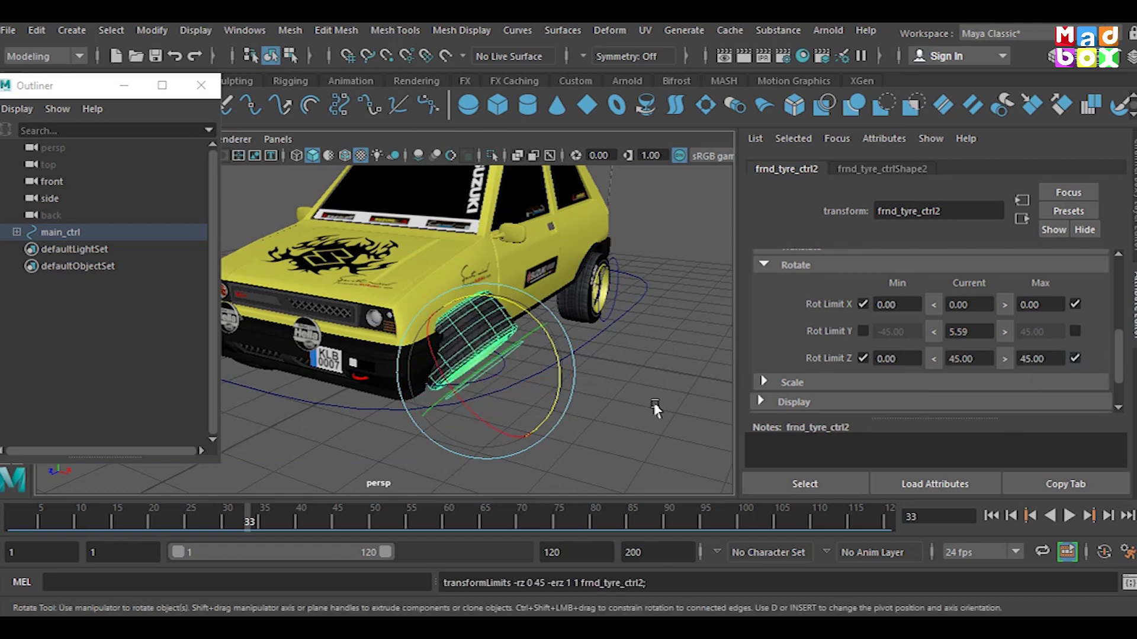
{"action": "type", "text": "0"}
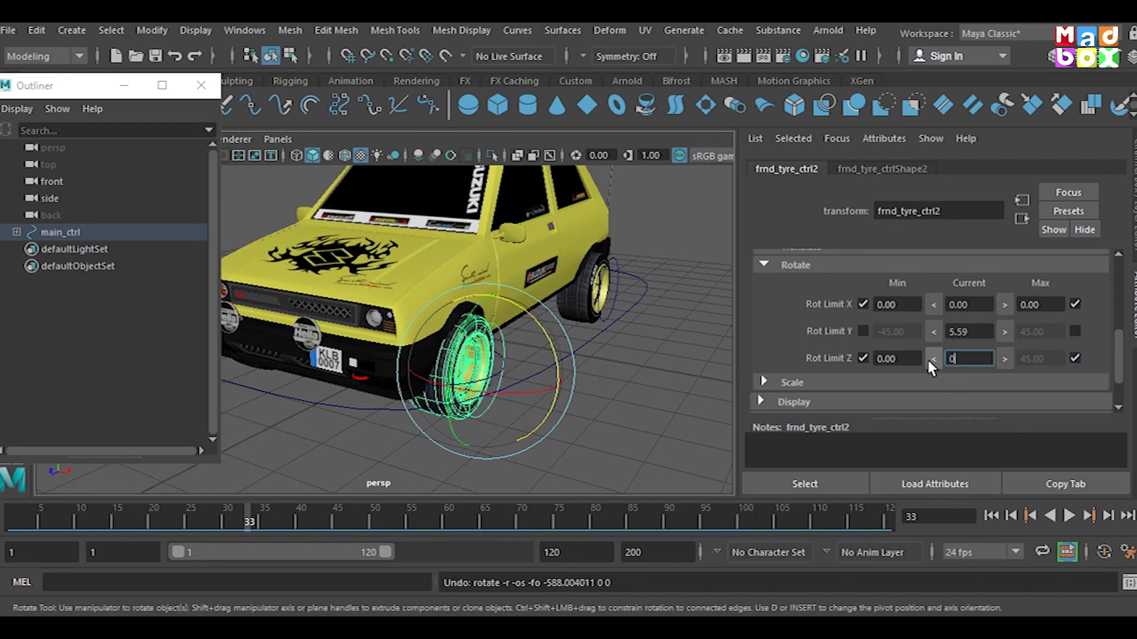
{"action": "key", "text": "Return"}
{"action": "key", "text": "ctrl+z"}
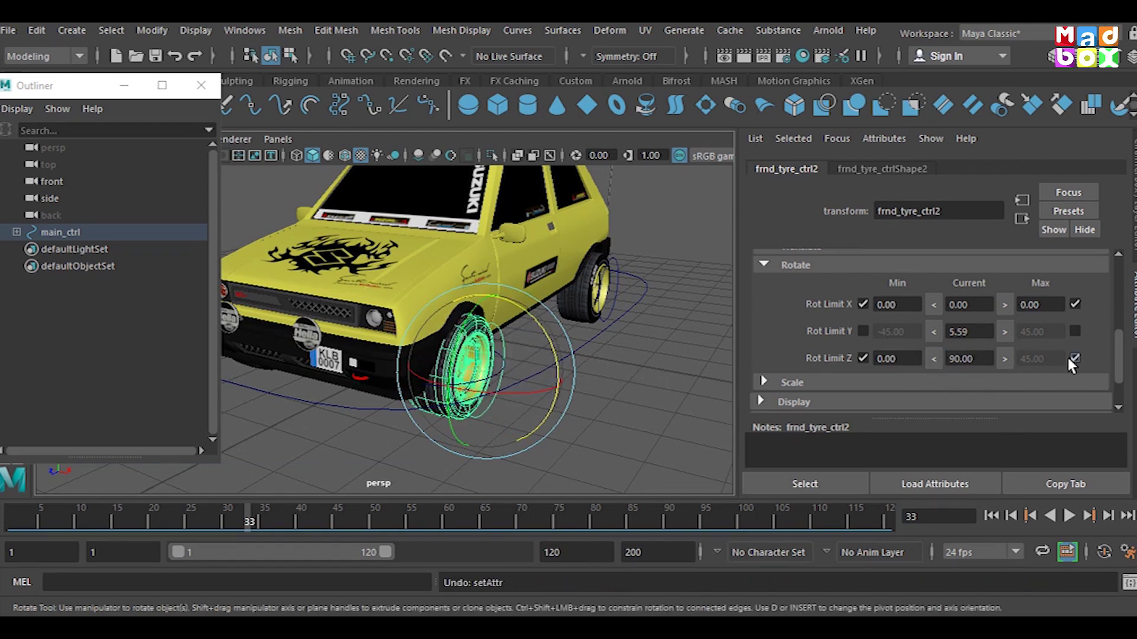
- Test the steering, then select the right front wheel's side-rotation control
{"action": "left_click_drag", "start_coordinate": [553, 403], "coordinate": [508, 402]}
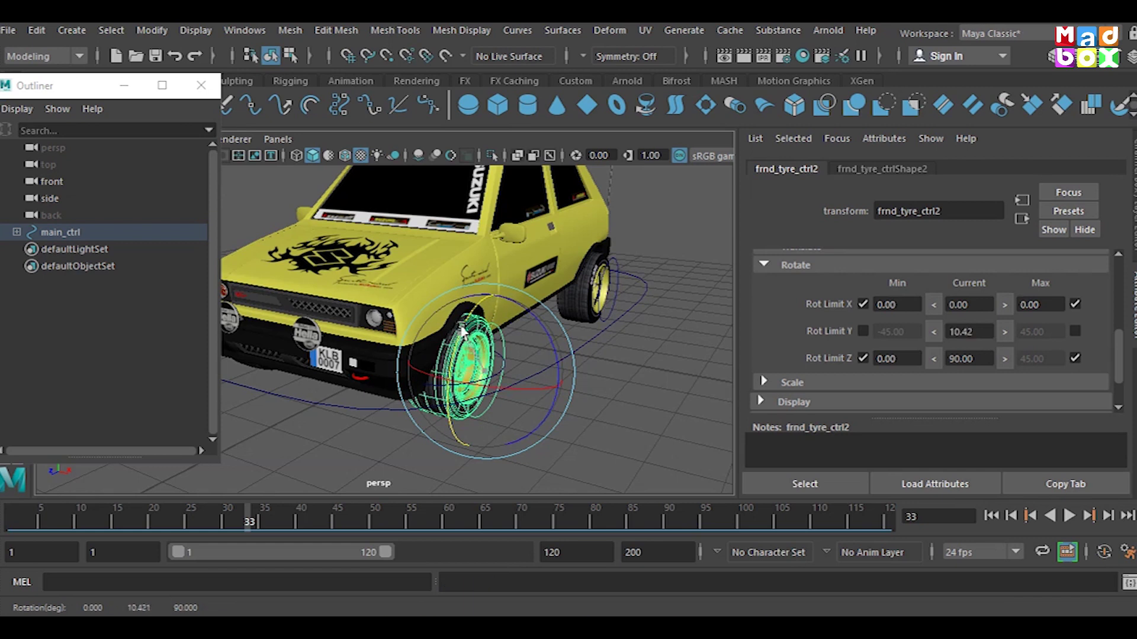
{"action": "left_click", "coordinate": [514, 407]}
{"action": "mouse_move", "coordinate": [522, 414]}
{"action": "left_mouse_down", "text": "alt"}
{"action": "mouse_move", "coordinate": [588, 418]}
{"action": "mouse_move", "coordinate": [392, 366]}
{"action": "left_mouse_up", "text": "alt"}
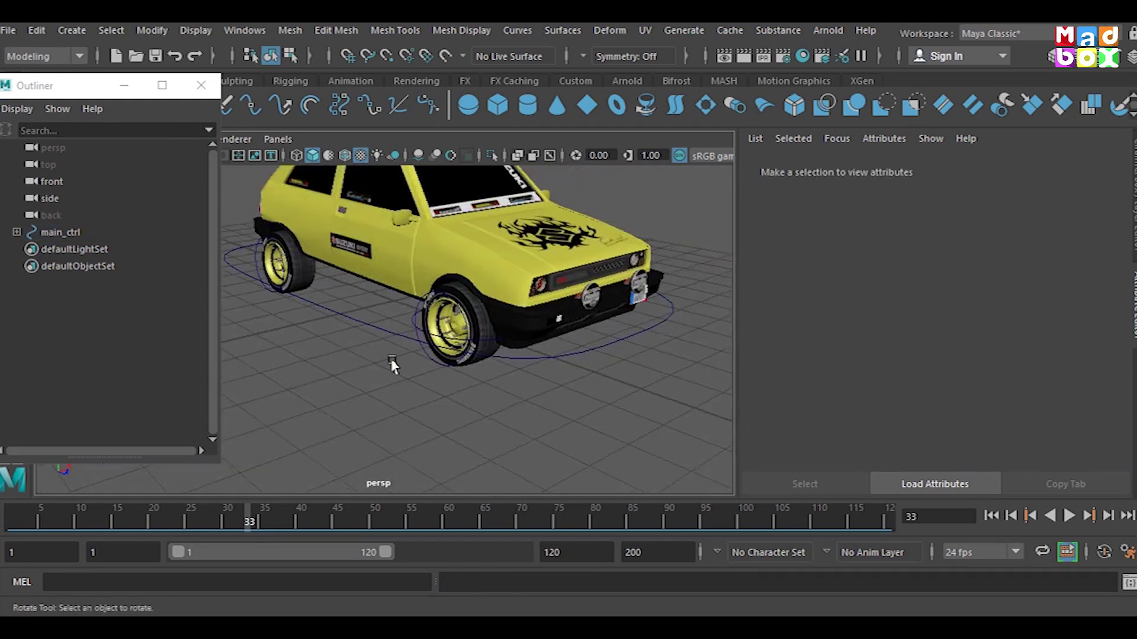
{"action": "right_click_drag", "start_coordinate": [392, 366], "coordinate": [424, 382], "text": "alt"}
{"action": "left_click", "coordinate": [395, 391]}
{"action": "mouse_move", "coordinate": [396, 391]}
{"action": "left_mouse_down", "text": "alt"}
{"action": "mouse_move", "coordinate": [521, 382]}
{"action": "mouse_move", "coordinate": [514, 373]}
{"action": "left_mouse_up", "text": "alt"}
- Limit the right front steering control's Y rotation to -30° through 30° and test it
{"action": "key", "text": "ctrl+z"}
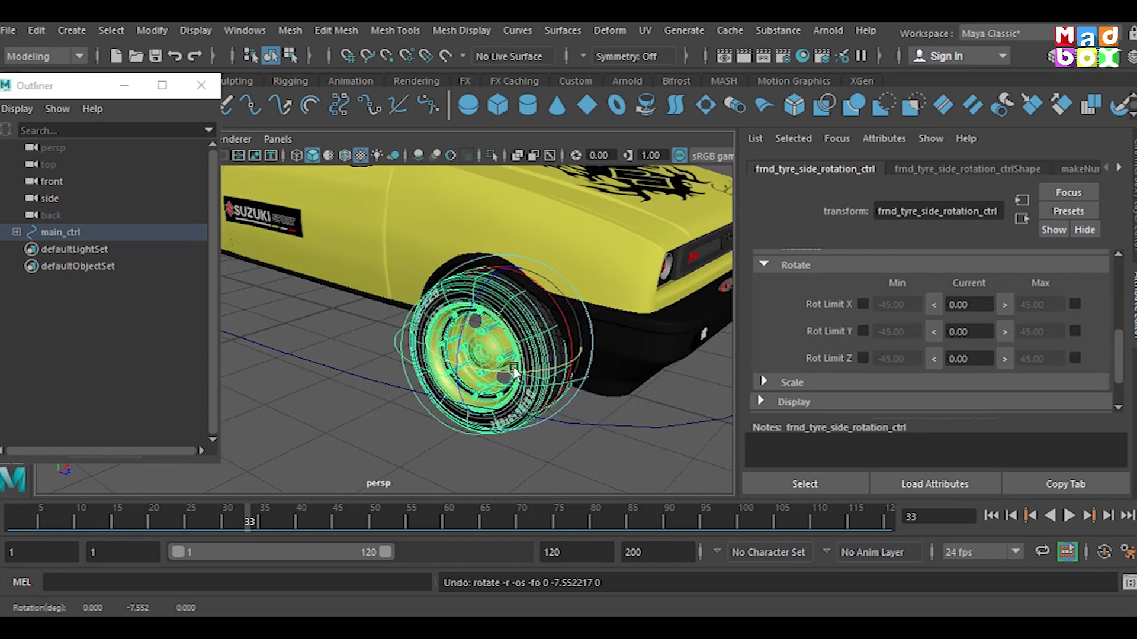
{"action": "left_click", "coordinate": [862, 331]}
{"action": "type", "text": "-"}
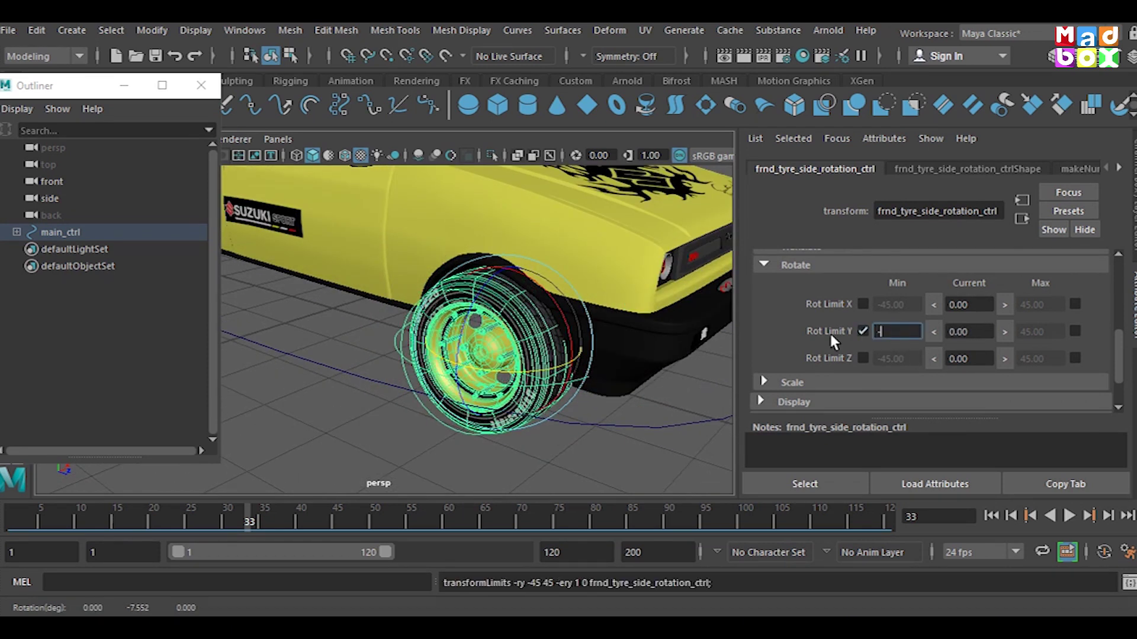
{"action": "type", "text": "30"}
{"action": "key", "text": "Return"}
{"action": "left_click", "coordinate": [1074, 332]}
{"action": "double_click", "coordinate": [1031, 331]}
{"action": "type", "text": "0"}
{"action": "key", "text": "Return"}
{"action": "mouse_move", "coordinate": [423, 368]}
{"action": "left_mouse_down"}
{"action": "mouse_move", "coordinate": [592, 379]}
{"action": "mouse_move", "coordinate": [590, 403]}
{"action": "left_mouse_up"}
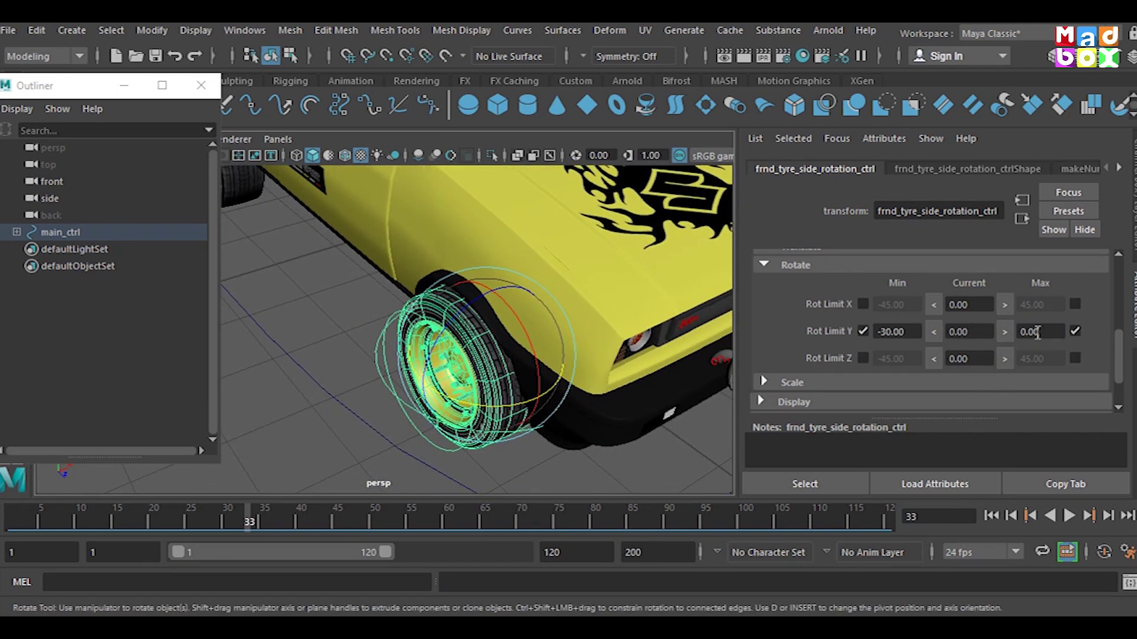
{"action": "type", "text": "30"}
{"action": "key", "text": "Return"}
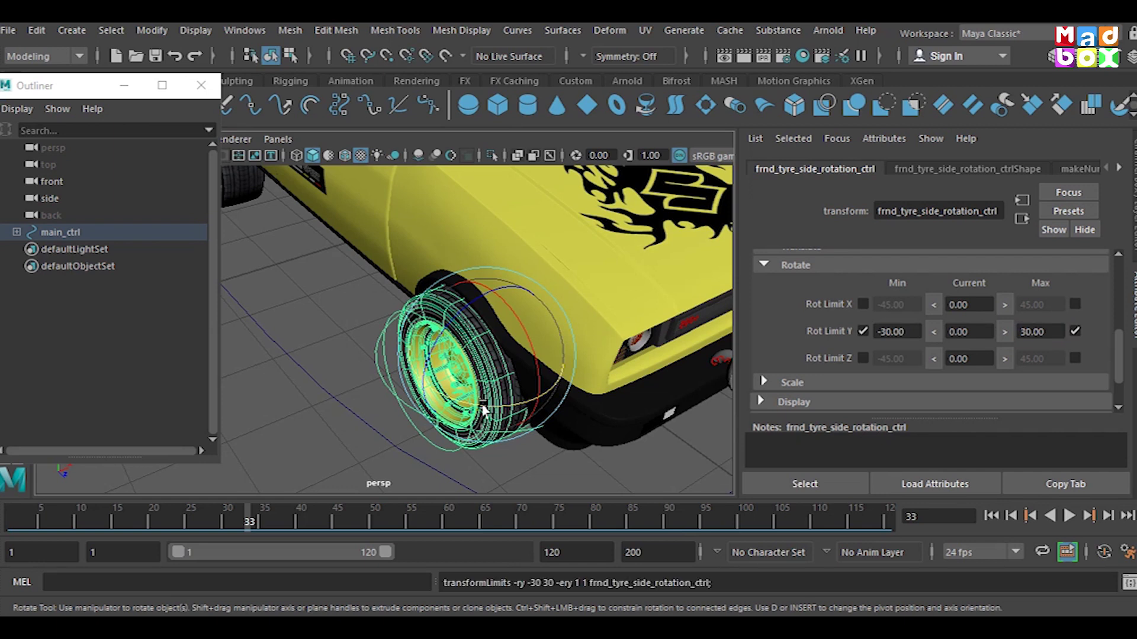
{"action": "left_click_drag", "start_coordinate": [487, 409], "coordinate": [451, 398]}
{"action": "key", "text": "ctrl+z"}
{"action": "key", "text": "ctrl+z"}
- Lock the steering control's X and Z rotation limits at 0, then deselect it
{"action": "key", "text": "ctrl+z"}
{"action": "left_click_drag", "start_coordinate": [441, 351], "coordinate": [453, 346], "text": "alt"}
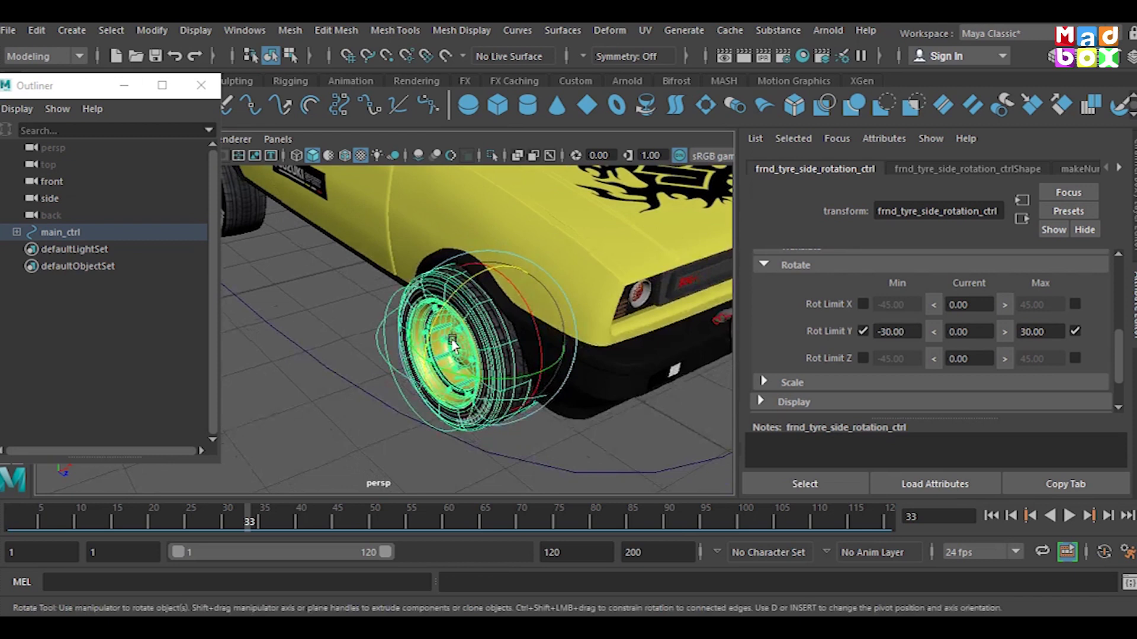
{"action": "key", "text": "ctrl+z"}
{"action": "left_click", "coordinate": [863, 304]}
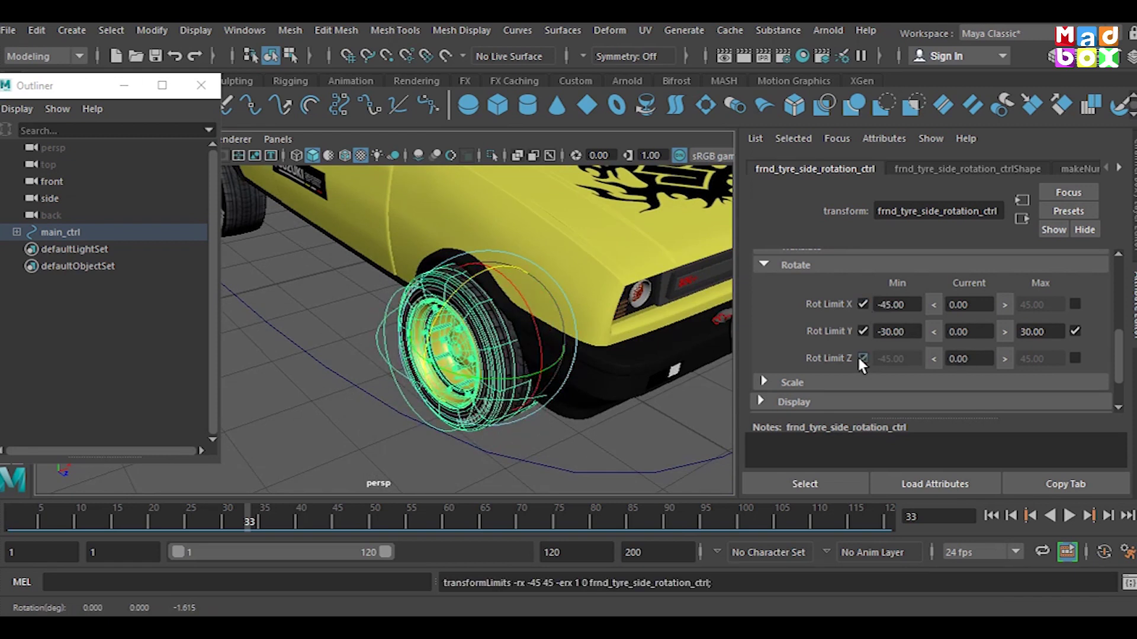
{"action": "left_click", "coordinate": [1040, 305]}
{"action": "type", "text": "0"}
{"action": "key", "text": "Return"}
{"action": "double_click", "coordinate": [897, 304]}
{"action": "type", "text": "0"}
{"action": "key", "text": "Return"}
{"action": "key", "text": "Return"}
{"action": "double_click", "coordinate": [1040, 359]}
{"action": "type", "text": "0"}
{"action": "key", "text": "Return"}
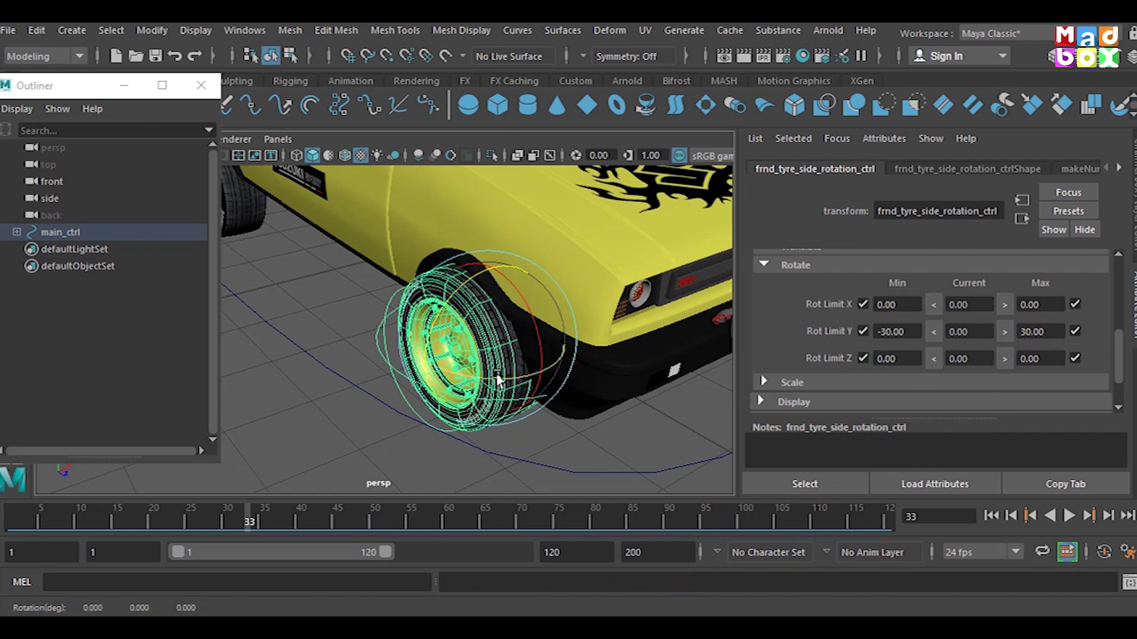
{"action": "left_click", "coordinate": [460, 441]}
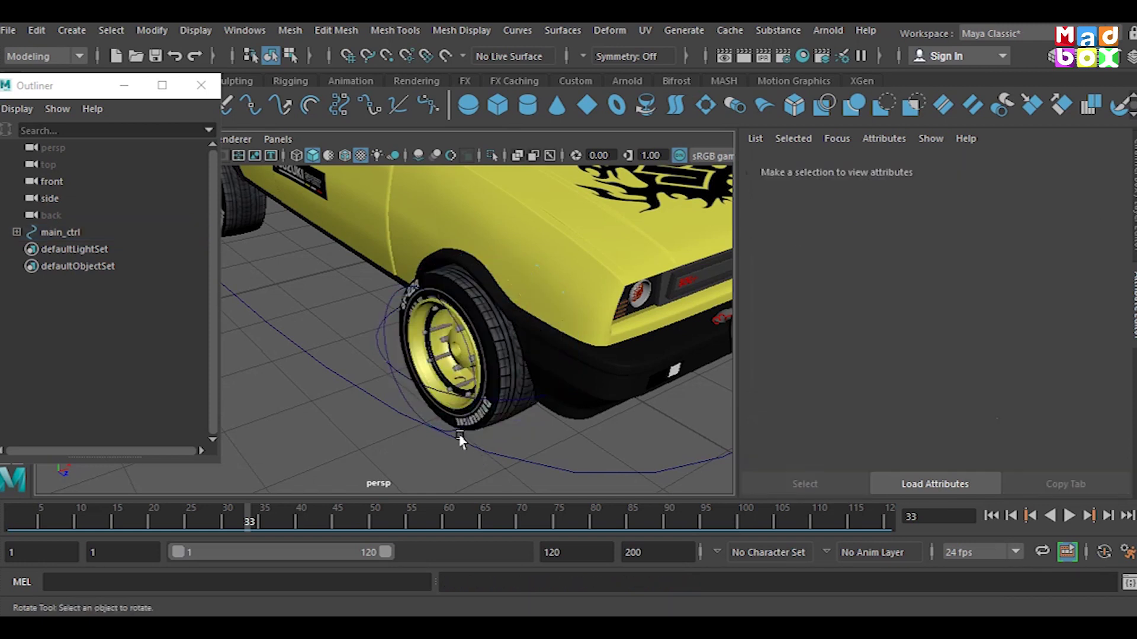
- Orbit to the car's side, select body_rotation_ctrl and test-tilt the body about X
{"action": "scroll", "coordinate": [461, 441], "scroll_direction": "down", "scroll_amount": 5}
{"action": "scroll", "coordinate": [413, 388], "scroll_direction": "down", "scroll_amount": 2}
{"action": "left_click_drag", "start_coordinate": [414, 389], "coordinate": [540, 418], "text": "alt"}
{"action": "left_click", "coordinate": [476, 277]}
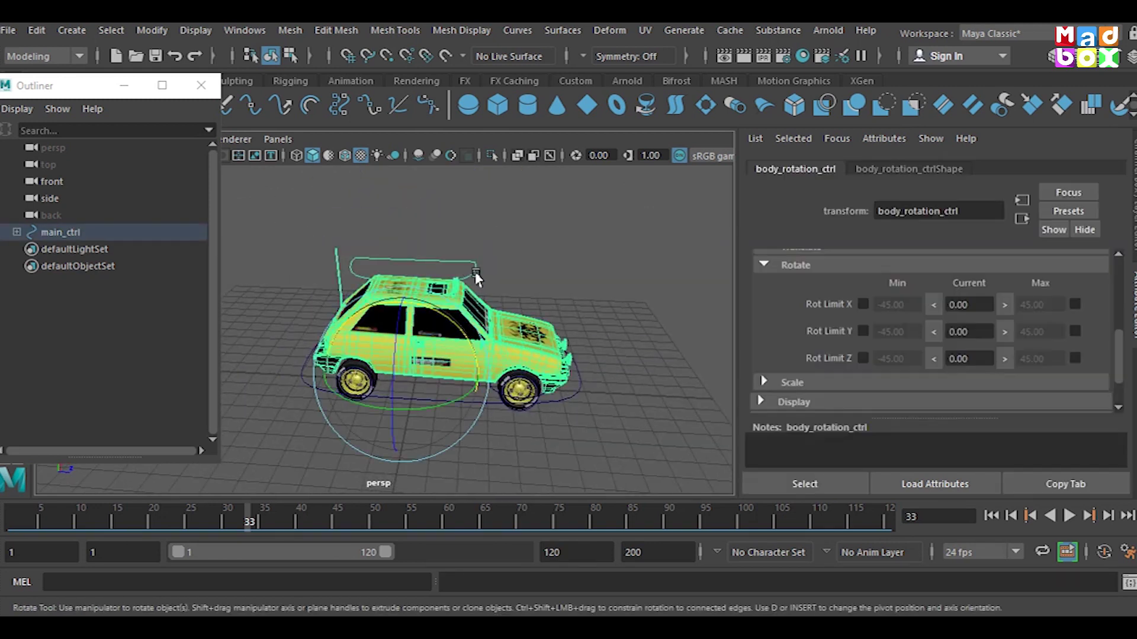
{"action": "left_click_drag", "start_coordinate": [460, 330], "coordinate": [516, 383]}
{"action": "scroll", "coordinate": [516, 384], "scroll_direction": "up", "scroll_amount": 2}
{"action": "scroll", "coordinate": [516, 384], "scroll_direction": "up", "scroll_amount": 3}
{"action": "left_click_drag", "start_coordinate": [464, 356], "coordinate": [457, 365]}
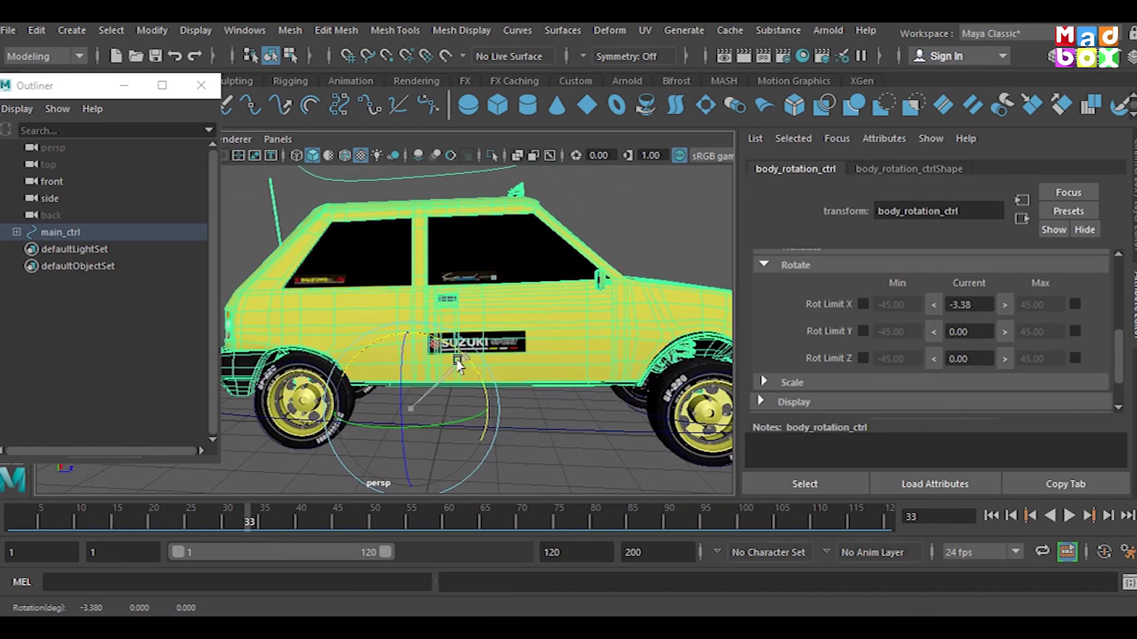
- Enable body_rotation_ctrl's X rotation minimum limit at -3, then test and undo the tilt
{"action": "left_click", "coordinate": [862, 304]}
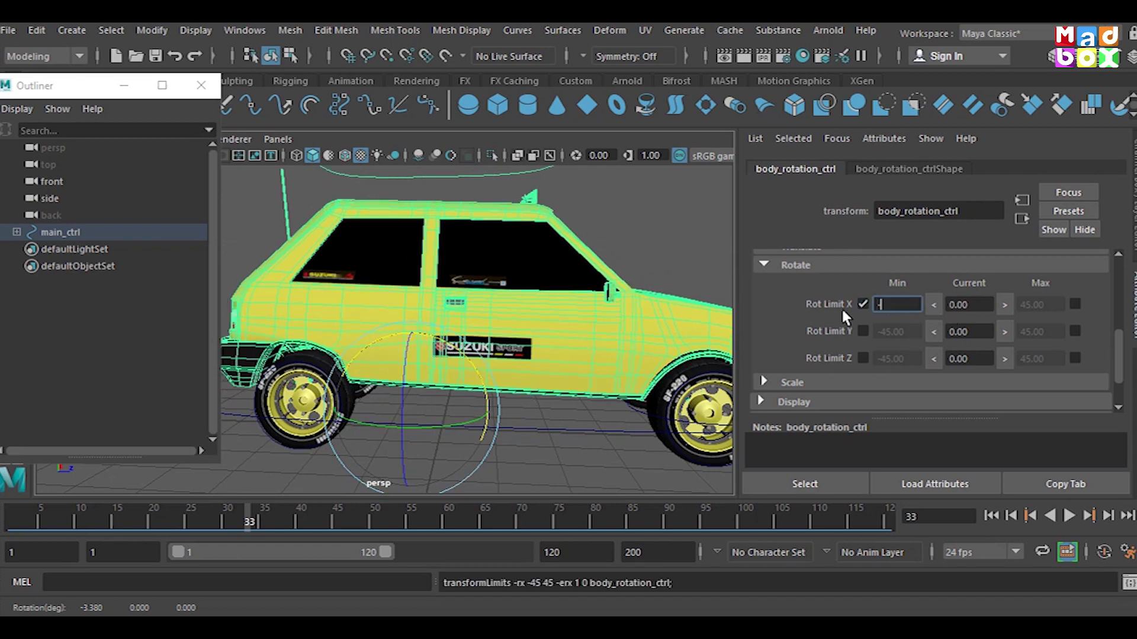
{"action": "type", "text": "3"}
{"action": "key", "text": "Return"}
{"action": "scroll", "coordinate": [391, 355], "scroll_direction": "up", "scroll_amount": 2}
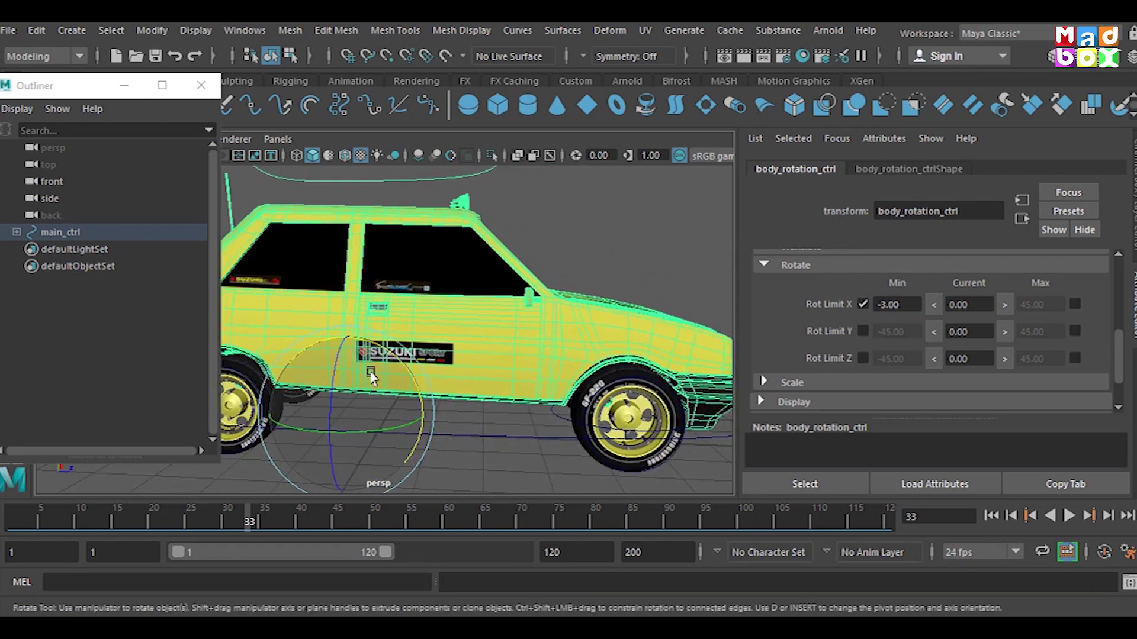
{"action": "left_click_drag", "start_coordinate": [378, 347], "coordinate": [389, 360]}
{"action": "key", "text": "ctrl+z"}
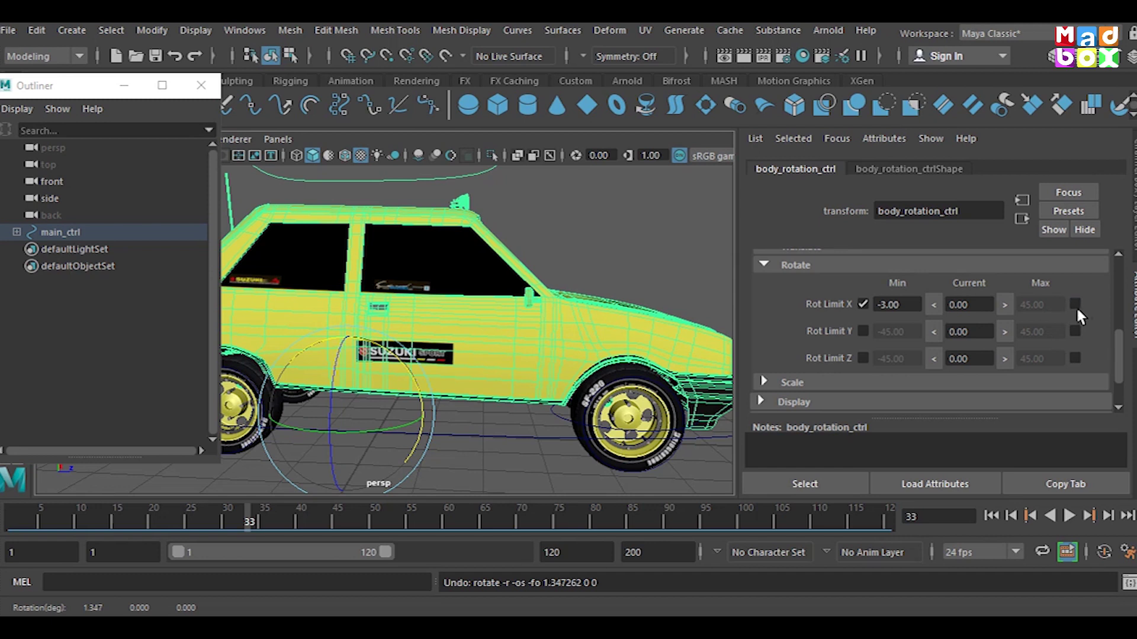
- Enable the X rotation maximum limit at 1 and test the -3 to 1 range
{"action": "left_click", "coordinate": [1075, 304]}
{"action": "left_click", "coordinate": [1055, 305]}
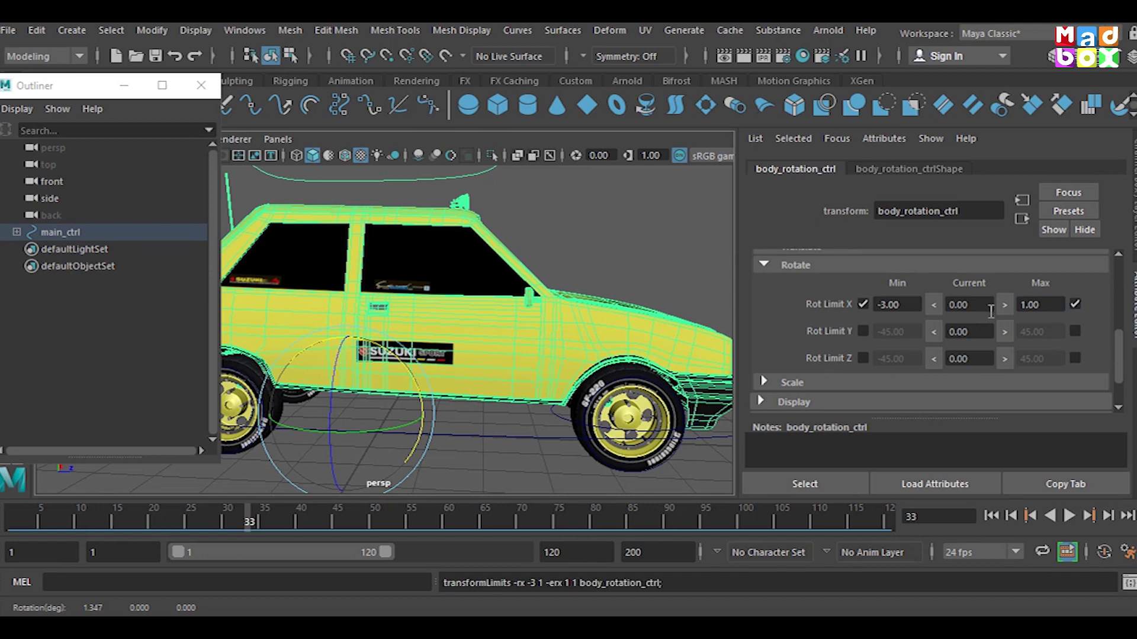
{"action": "scroll", "coordinate": [415, 355], "scroll_direction": "down", "scroll_amount": 2}
{"action": "mouse_move", "coordinate": [415, 355]}
{"action": "left_mouse_down"}
{"action": "mouse_move", "coordinate": [400, 345]}
{"action": "mouse_move", "coordinate": [573, 380]}
{"action": "left_mouse_up"}
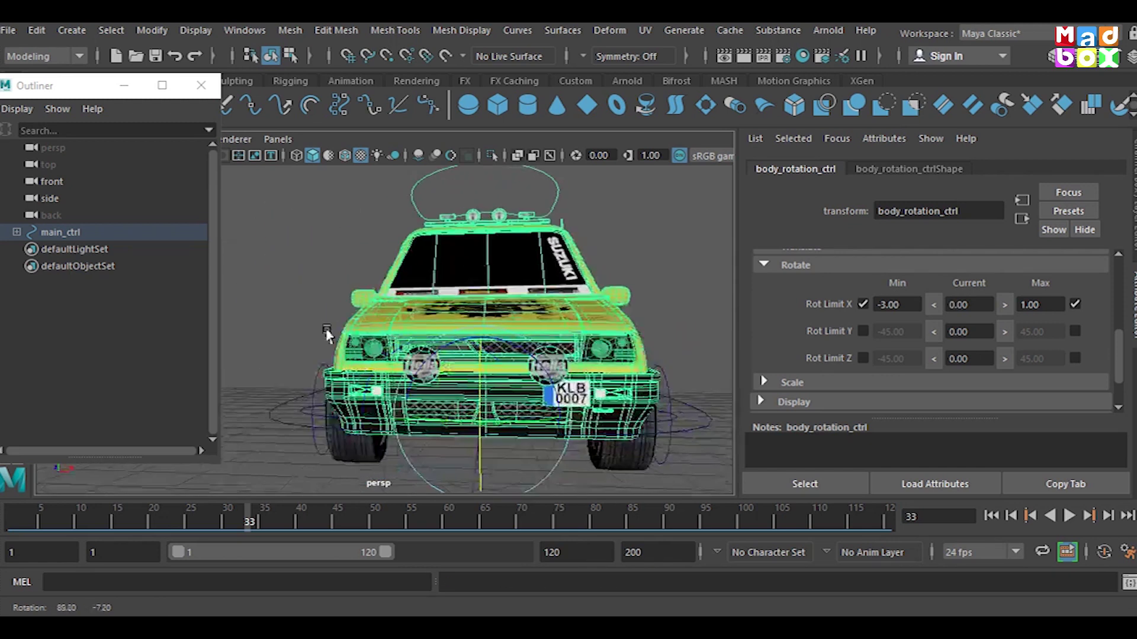
{"action": "left_click", "coordinate": [573, 380]}
- Reselect body_rotation_ctrl, minimize the Outliner and orbit to show more of the car
{"action": "scroll", "coordinate": [632, 338], "scroll_direction": "up", "scroll_amount": 2}
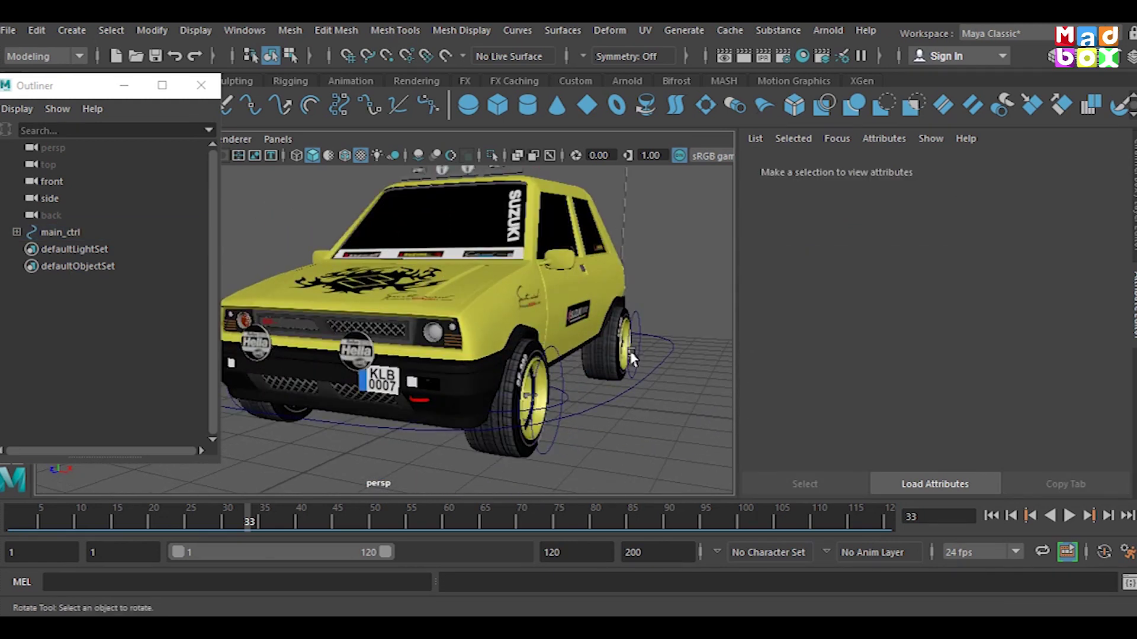
{"action": "scroll", "coordinate": [616, 359], "scroll_direction": "up", "scroll_amount": 2}
{"action": "scroll", "coordinate": [535, 349], "scroll_direction": "down", "scroll_amount": 3}
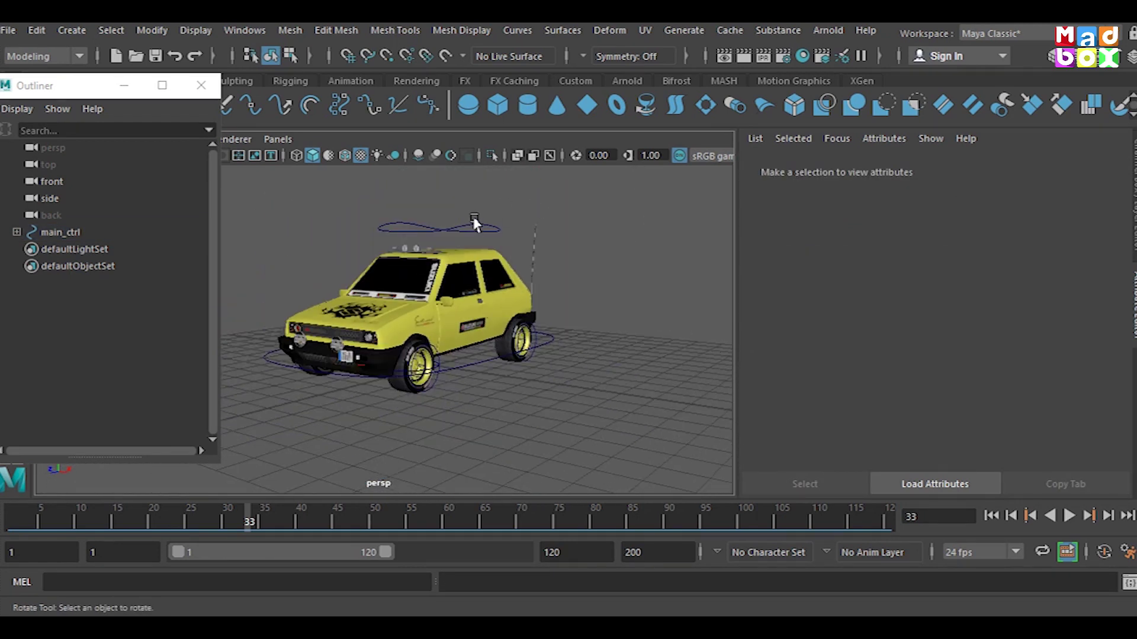
{"action": "left_click", "coordinate": [474, 204]}
{"action": "scroll", "coordinate": [545, 278], "scroll_direction": "up", "scroll_amount": 3}
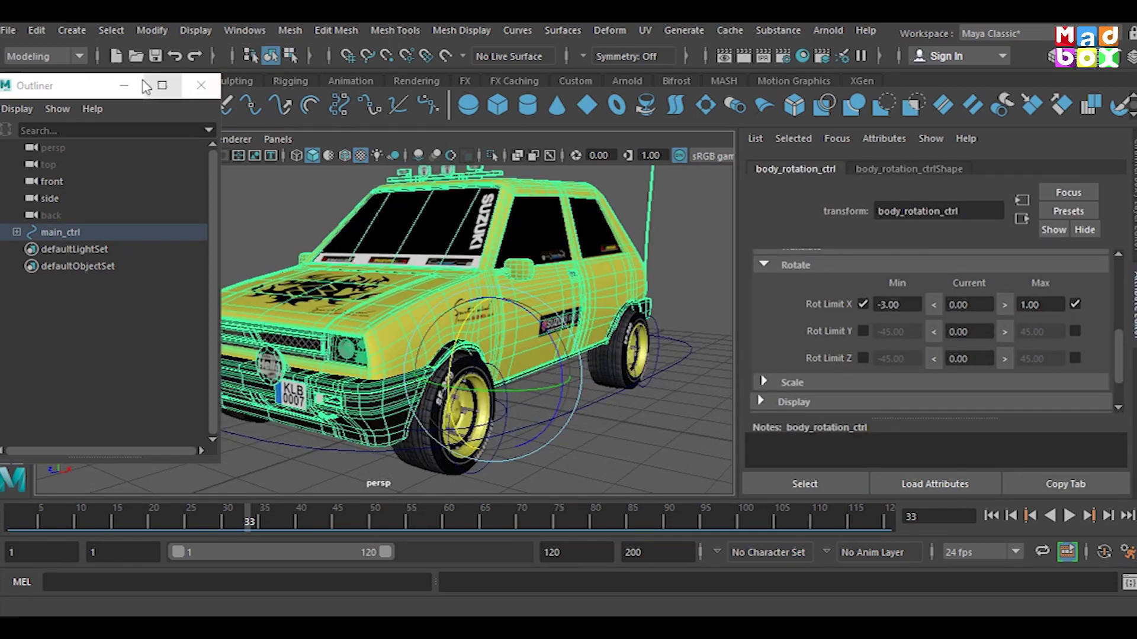
{"action": "left_click", "coordinate": [123, 85]}
{"action": "mouse_move", "coordinate": [414, 284]}
{"action": "left_mouse_down", "text": "alt"}
{"action": "mouse_move", "coordinate": [496, 345]}
{"action": "mouse_move", "coordinate": [511, 379]}
{"action": "mouse_move", "coordinate": [502, 347]}
{"action": "left_mouse_up", "text": "alt"}
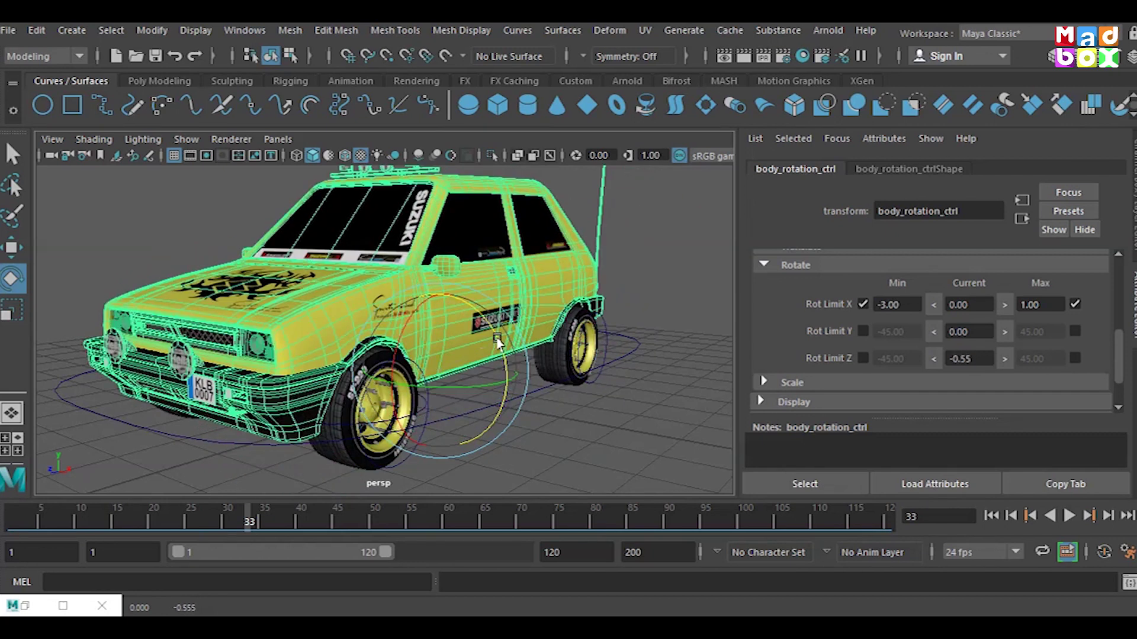
- Enable body_rotation_ctrl's Z rotation limits with minimum -2 and maximum 2
{"action": "key", "text": "ctrl+z"}
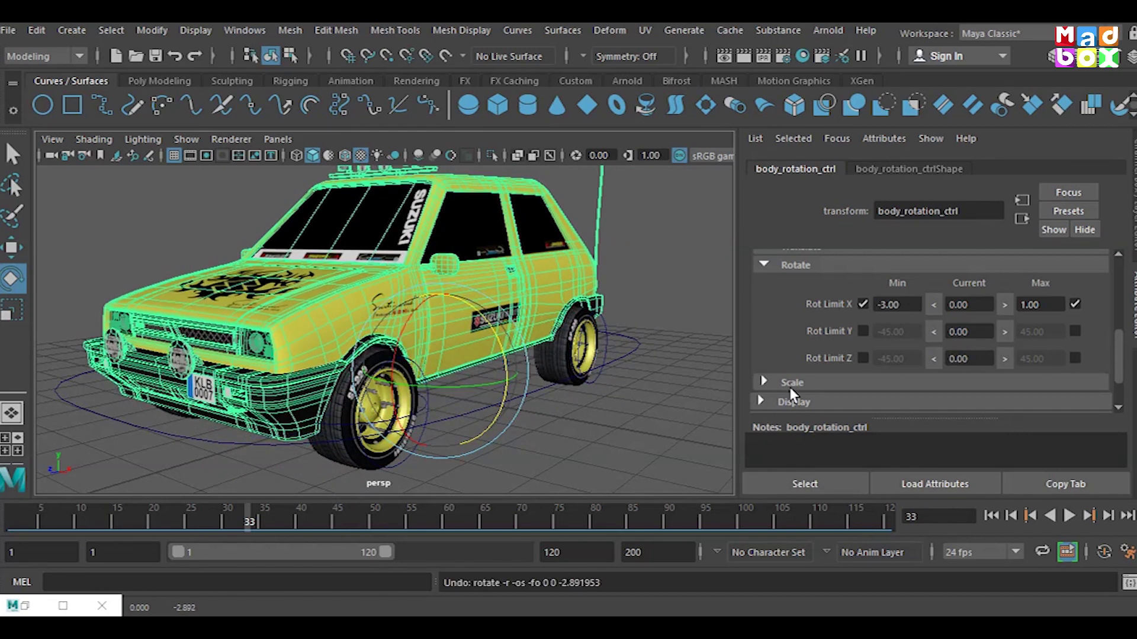
{"action": "left_click", "coordinate": [863, 359]}
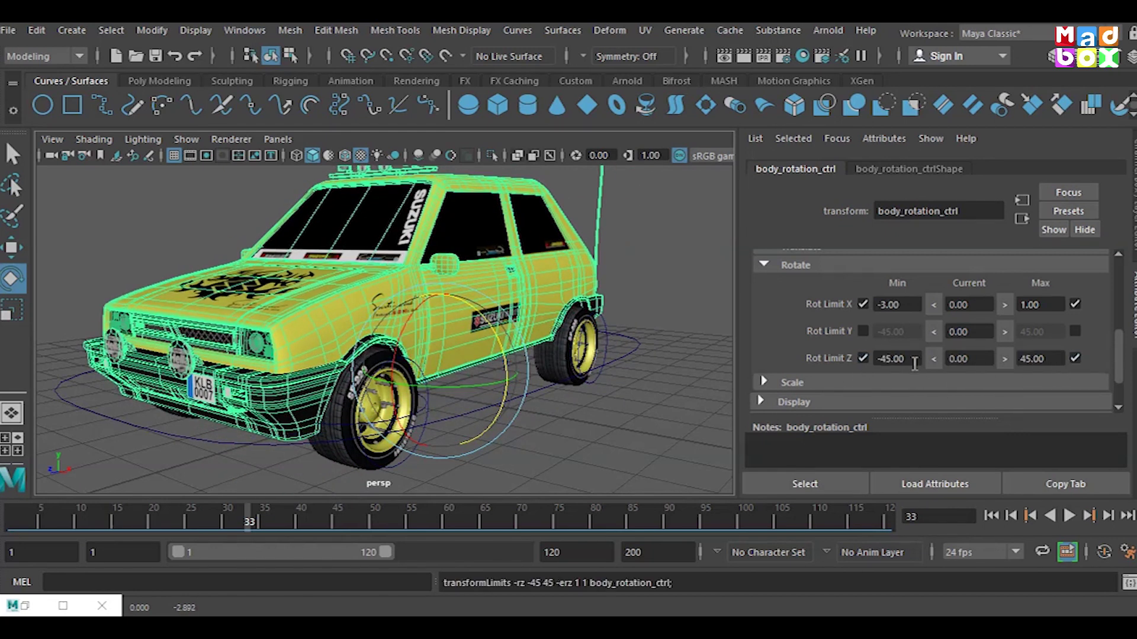
{"action": "type", "text": "-2"}
{"action": "key", "text": "Return"}
{"action": "double_click", "coordinate": [1040, 358]}
{"action": "type", "text": "2"}
- Test the sideways Z tilt, undo it, and orbit out to see the whole car
{"action": "left_click_drag", "start_coordinate": [467, 320], "coordinate": [500, 364]}
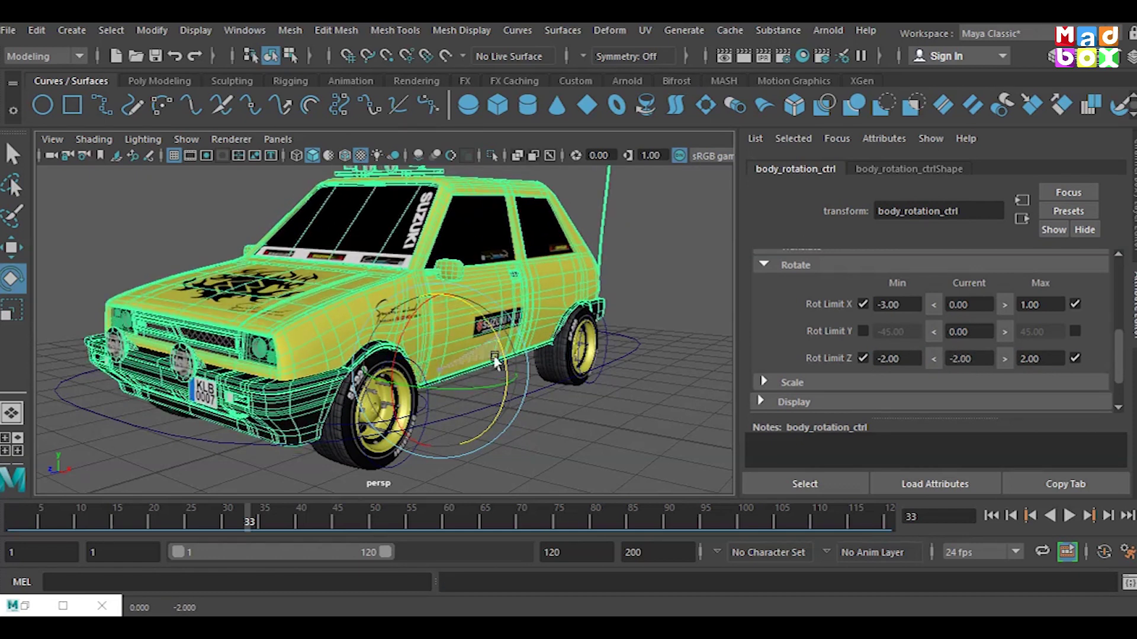
{"action": "key", "text": "ctrl+z"}
{"action": "left_click_drag", "start_coordinate": [501, 364], "coordinate": [467, 353]}
{"action": "left_click_drag", "start_coordinate": [589, 382], "coordinate": [521, 391], "text": "alt"}
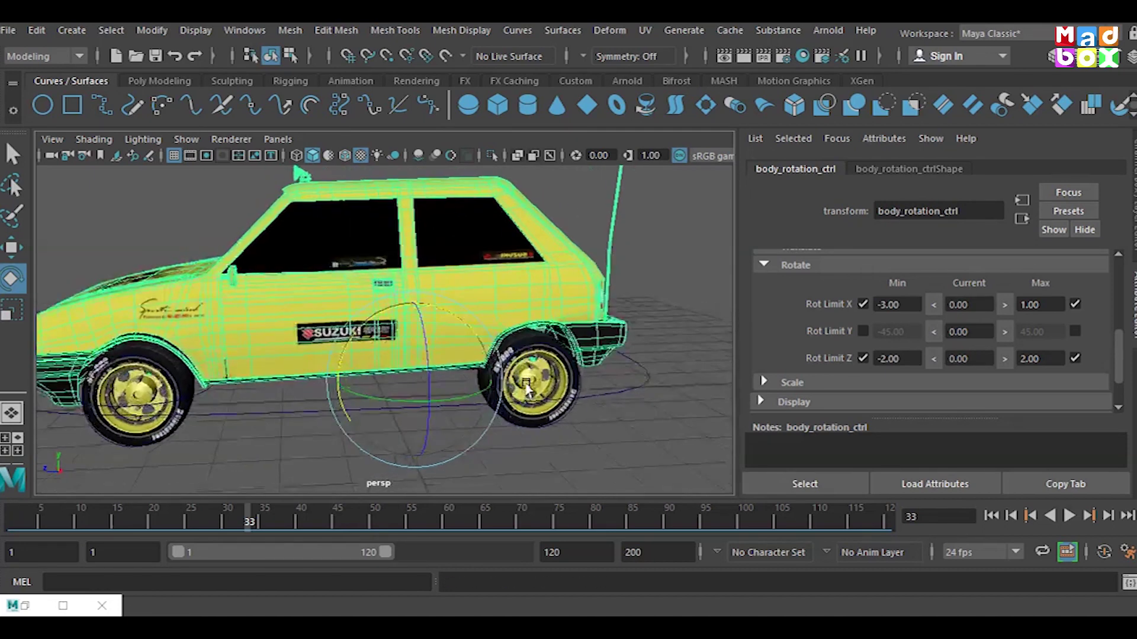
{"action": "scroll", "coordinate": [507, 393], "scroll_direction": "down", "scroll_amount": 5}
{"action": "left_click", "coordinate": [537, 412]}
- Select main_ctrl and test moving the whole car with the Move, Rotate and Scale tools
{"action": "left_click", "coordinate": [436, 371]}
{"action": "key", "text": "w"}
{"action": "mouse_move", "coordinate": [452, 355]}
{"action": "left_mouse_down"}
{"action": "mouse_move", "coordinate": [391, 369]}
{"action": "mouse_move", "coordinate": [520, 385]}
{"action": "left_mouse_up"}
{"action": "key", "text": "e"}
{"action": "key", "text": "r"}
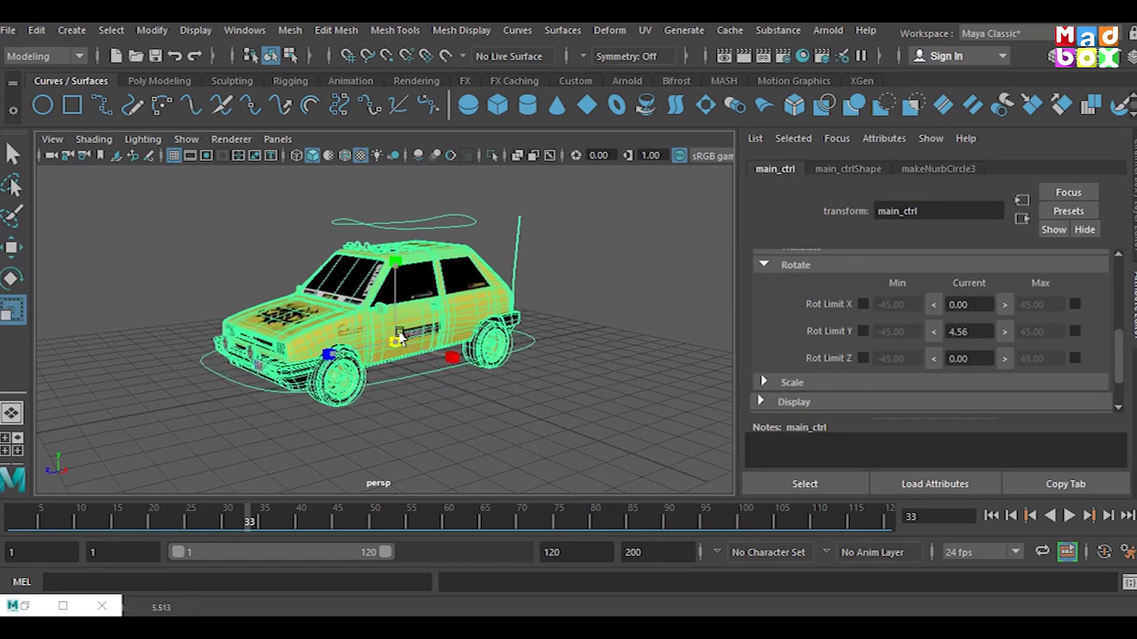
{"action": "left_click", "coordinate": [520, 385]}
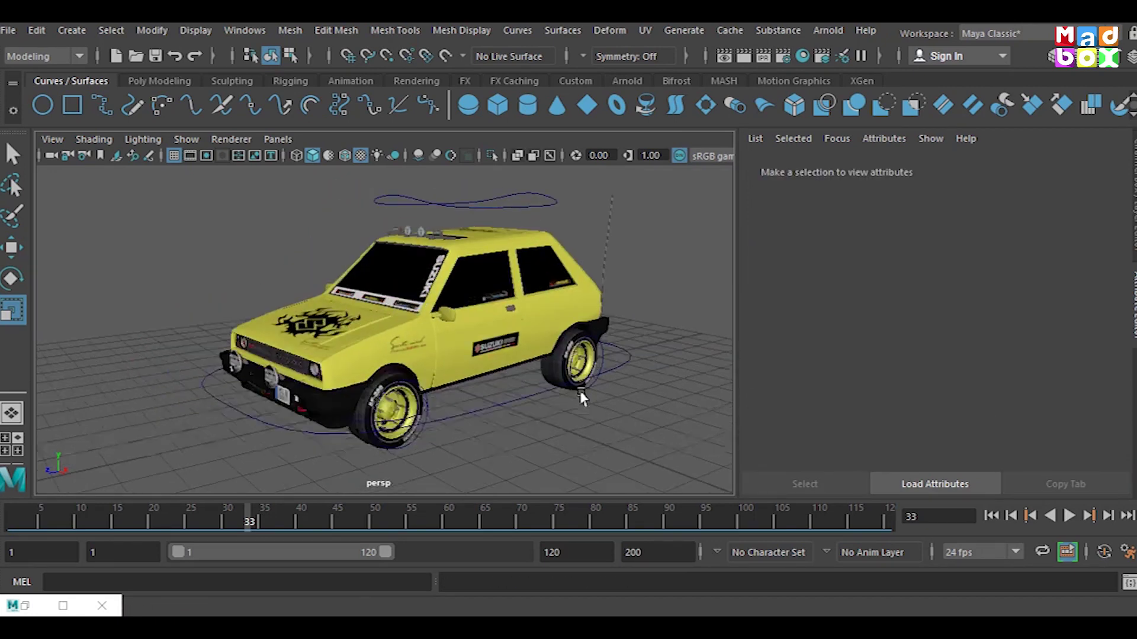
- Hide the UI with Ctrl+Space and orbit to a front three-quarter view of the yellow car
{"action": "left_click_drag", "start_coordinate": [752, 307], "coordinate": [792, 310], "text": "alt"}
{"action": "key", "text": "ctrl+space"}
{"action": "scroll", "coordinate": [788, 400], "scroll_direction": "up", "scroll_amount": 2}
{"action": "left_click_drag", "start_coordinate": [787, 399], "coordinate": [863, 402], "text": "alt"}
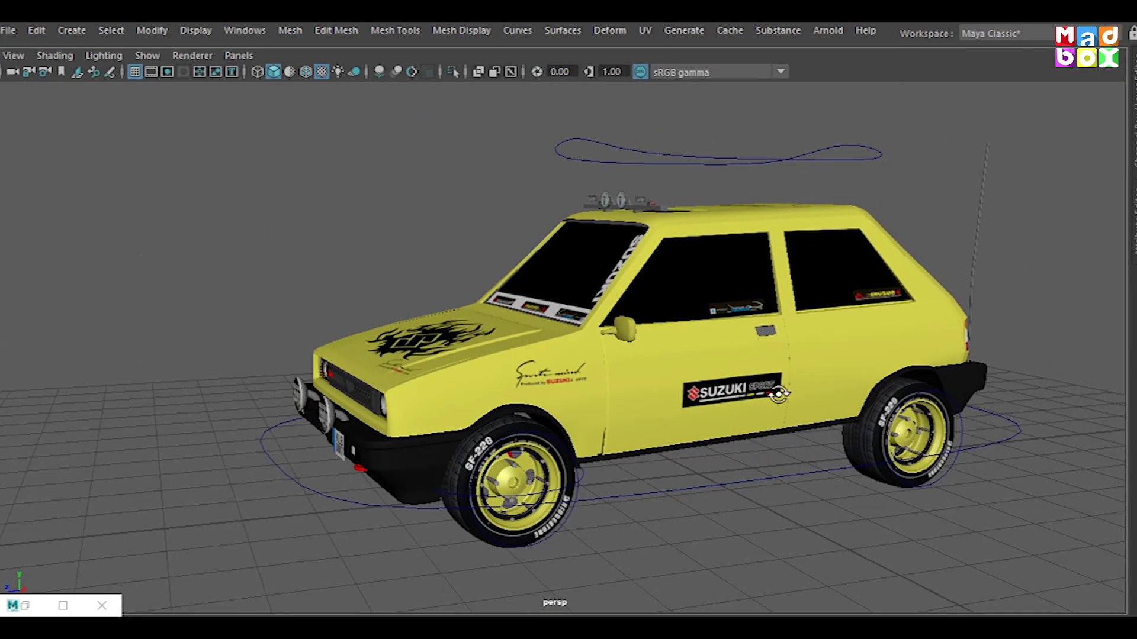